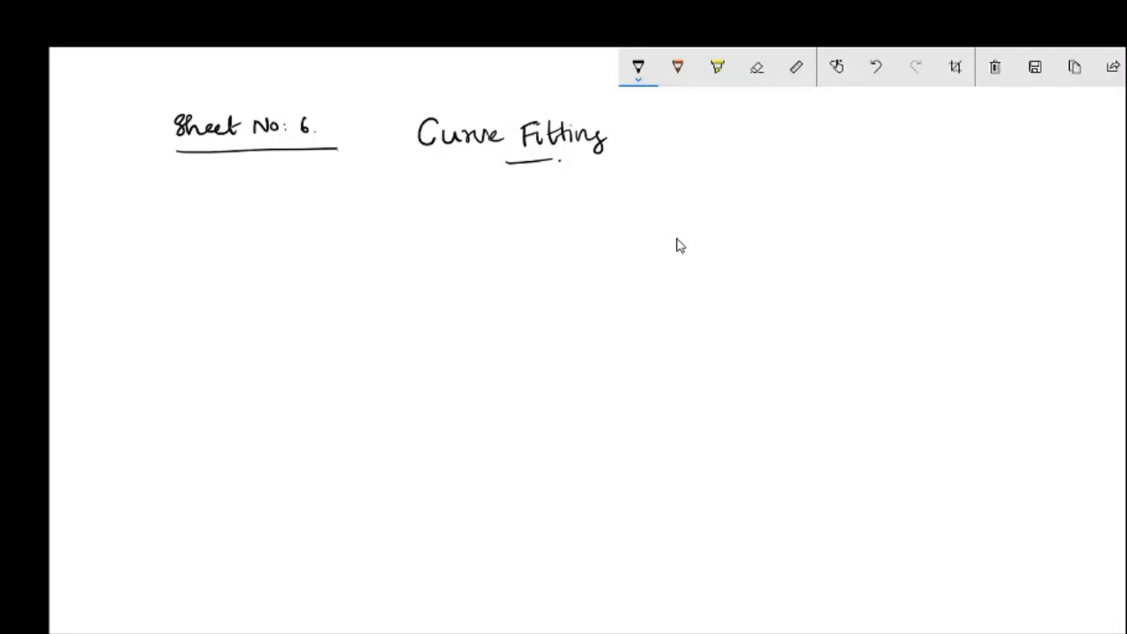
Switch to the Excel workbook to view the y and x data, and return to the Sketchpad
key("alt+Tab")
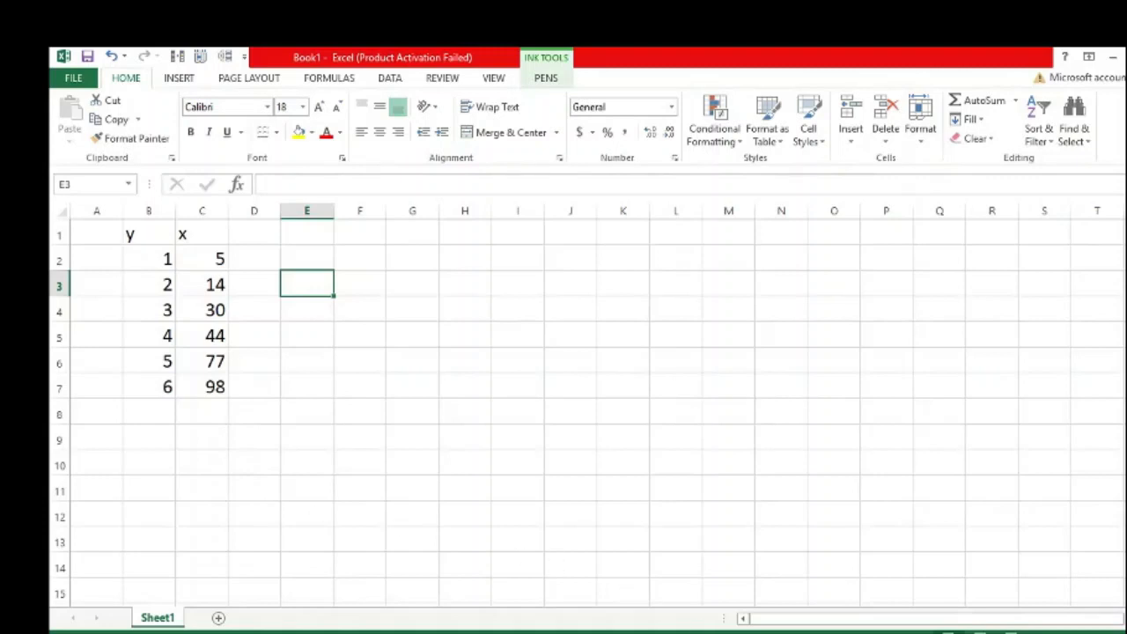
key("super+w")
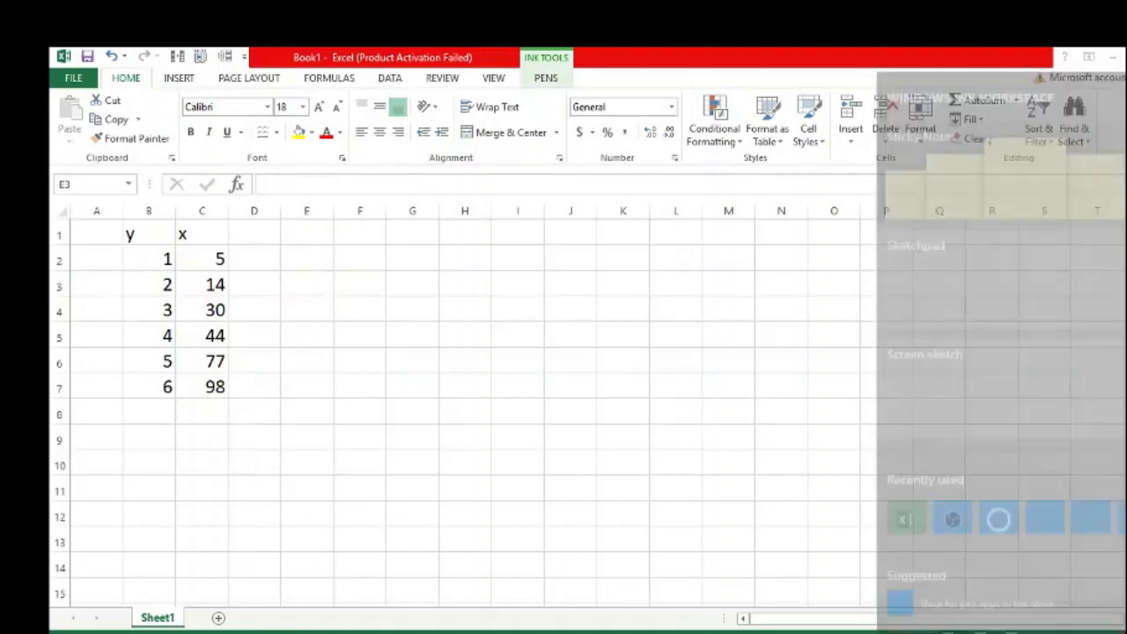
left_click(1002, 257)
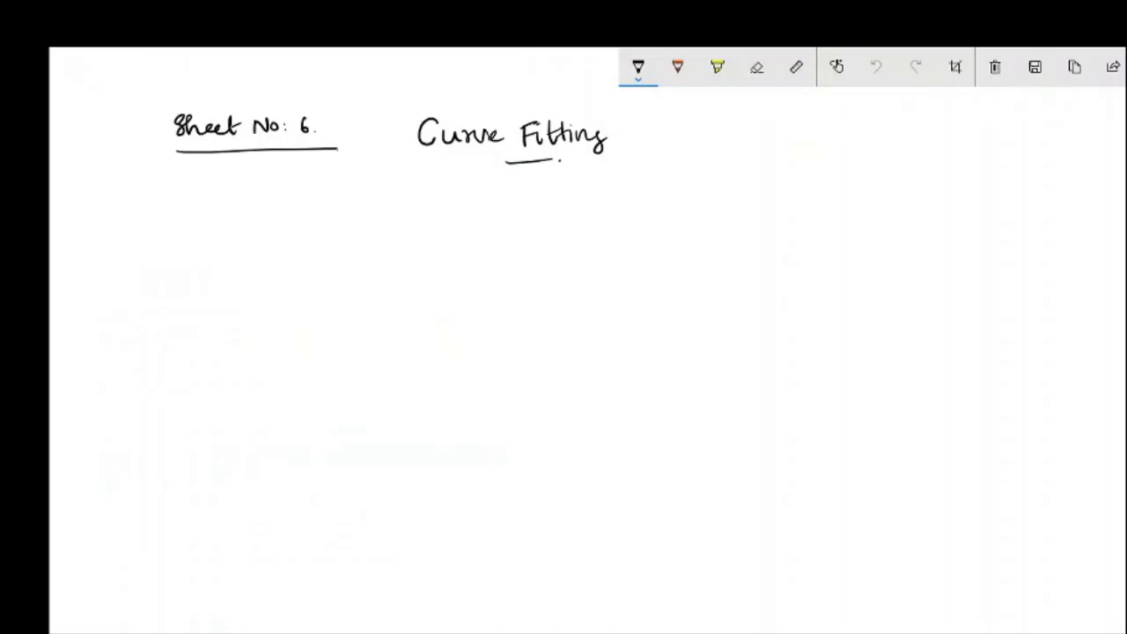
Handwrite the equation y = ax + b below the sheet heading, underlining a once and b twice
mouse_move(184, 228)
left_mouse_down()
mouse_move(186, 264)
mouse_move(219, 244)
left_mouse_up()
left_click_drag(205, 249, 219, 249)
mouse_move(243, 231)
left_mouse_down()
mouse_move(234, 245)
mouse_move(244, 235)
left_mouse_up()
left_click_drag(246, 232, 253, 250)
mouse_move(264, 242)
left_mouse_down()
mouse_move(280, 242)
mouse_move(273, 252)
left_mouse_up()
left_click_drag(287, 231, 289, 254)
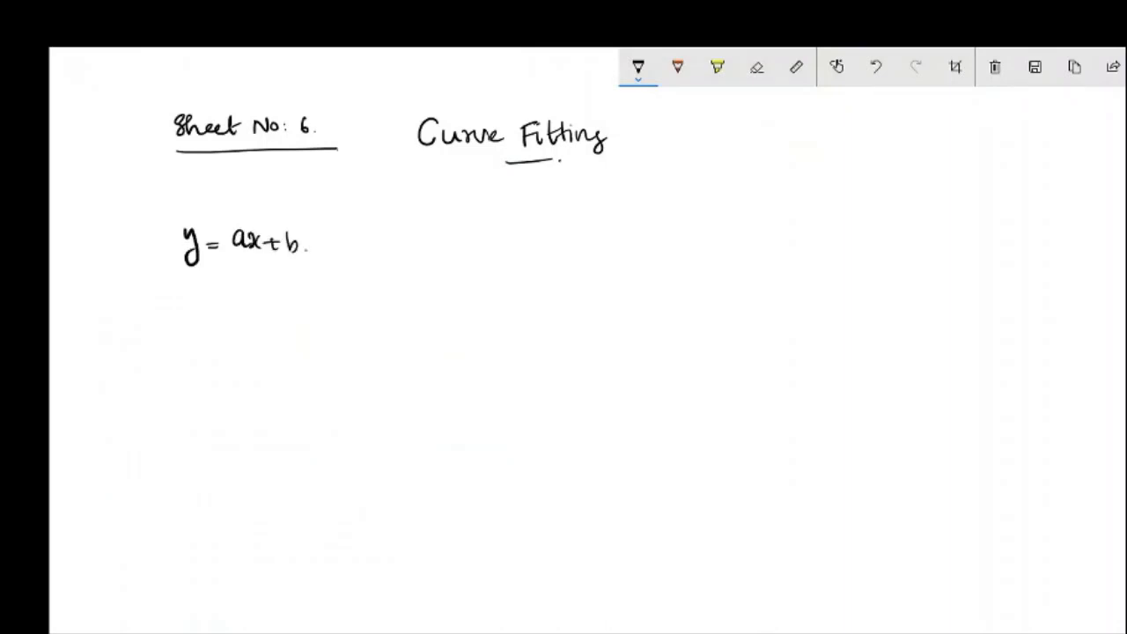
left_click_drag(231, 256, 300, 257)
left_click_drag(280, 264, 302, 262)
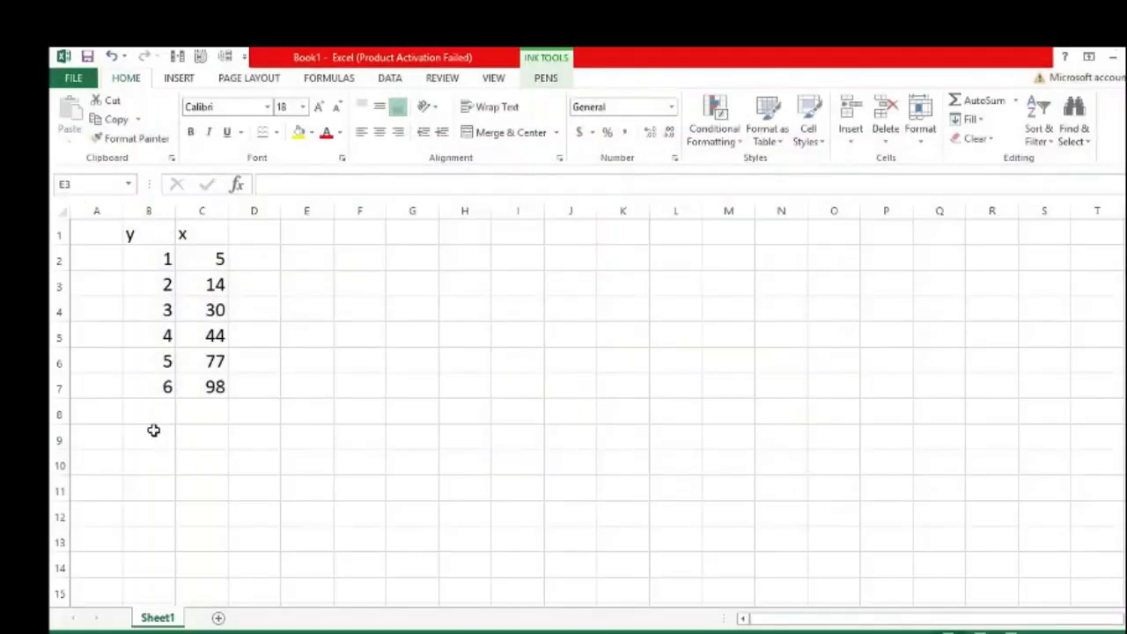
Start a LINEST formula across cells B8:C8 of the Excel sheet
left_click(155, 413)
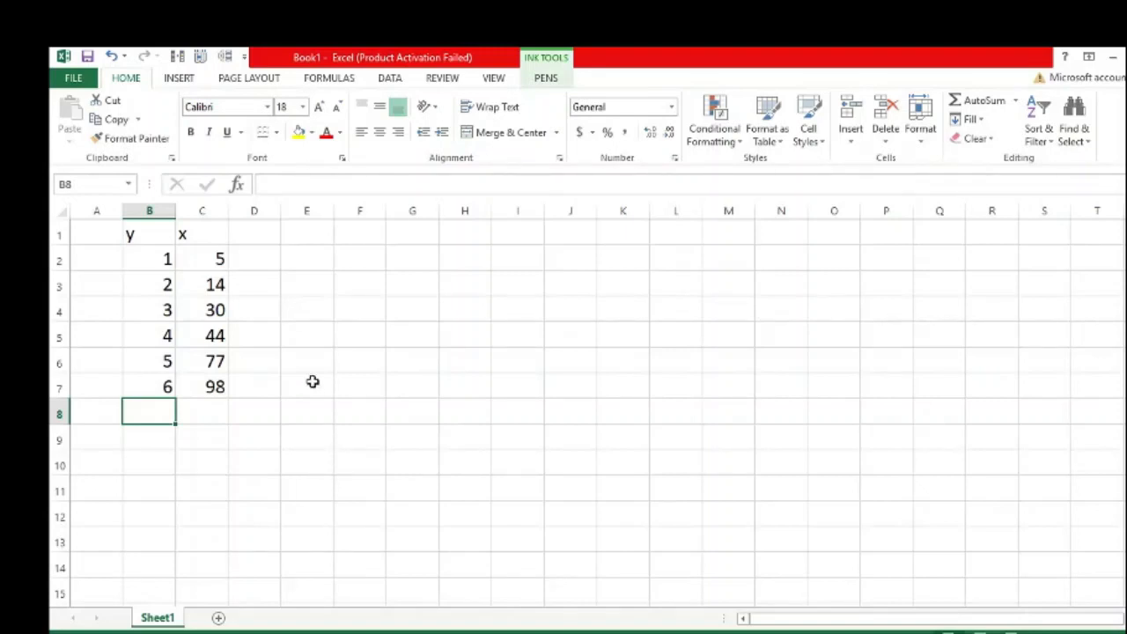
key("shift+Right")
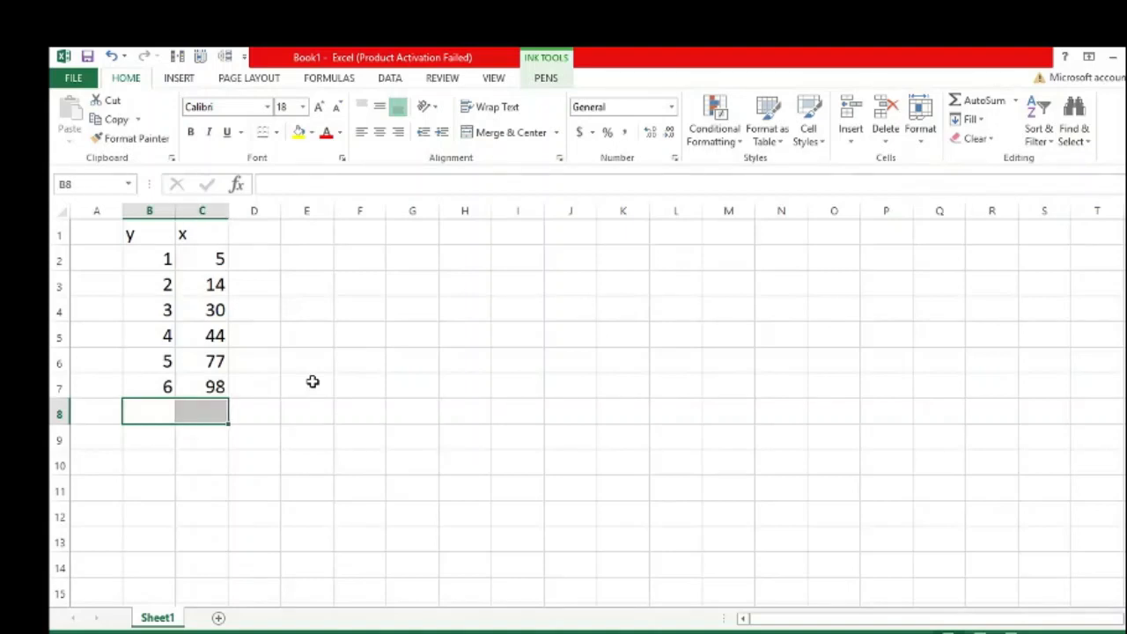
type("=lin")
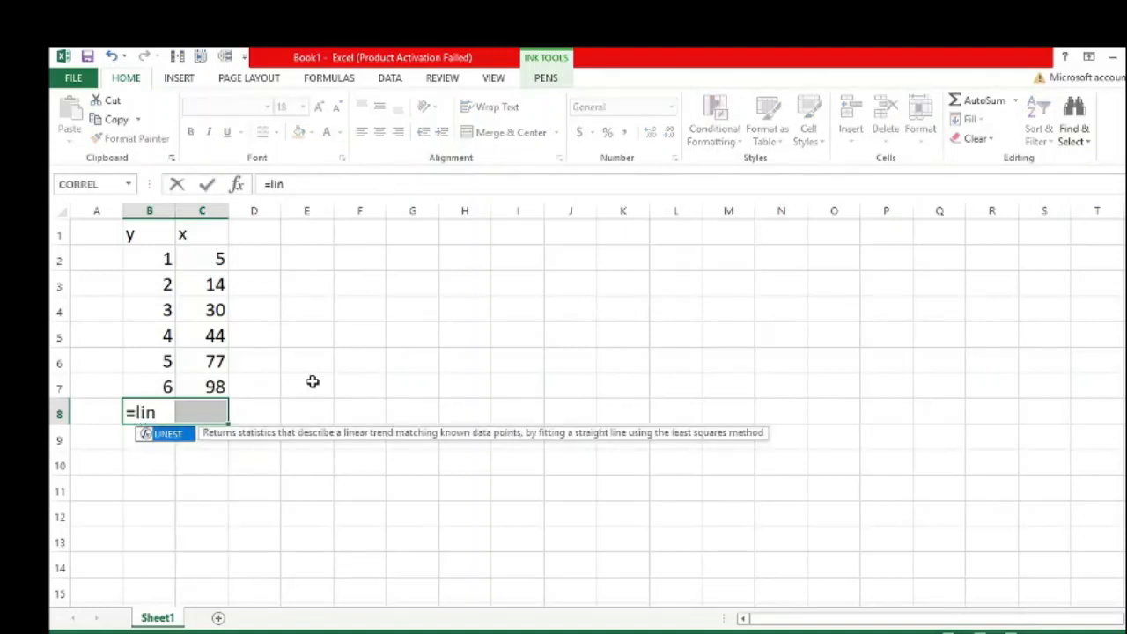
double_click(189, 437)
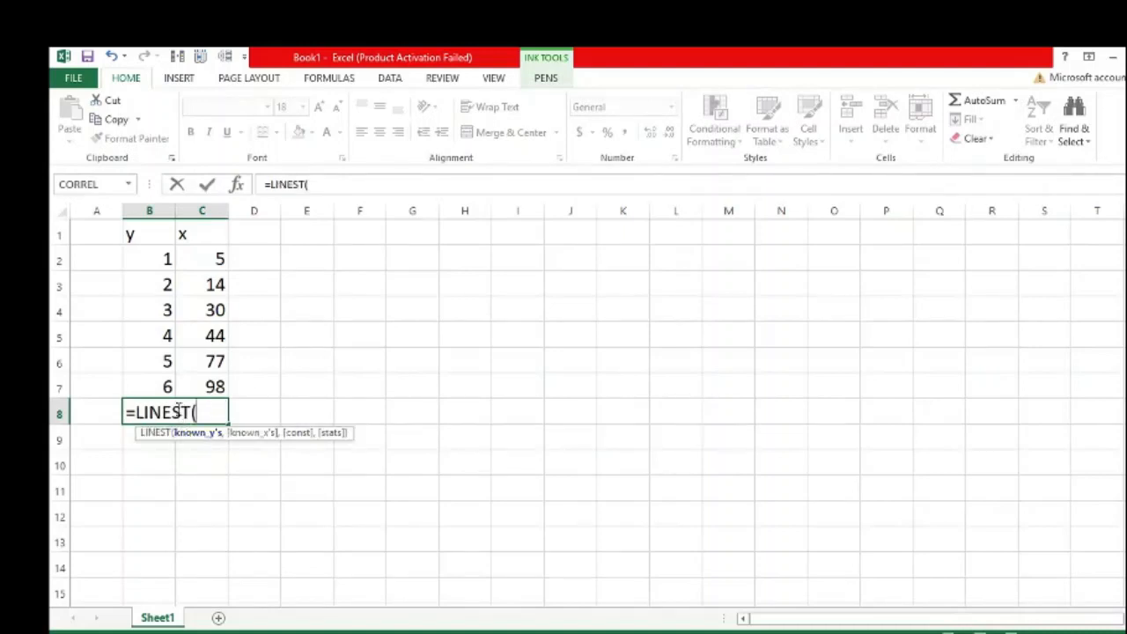
left_click(153, 256)
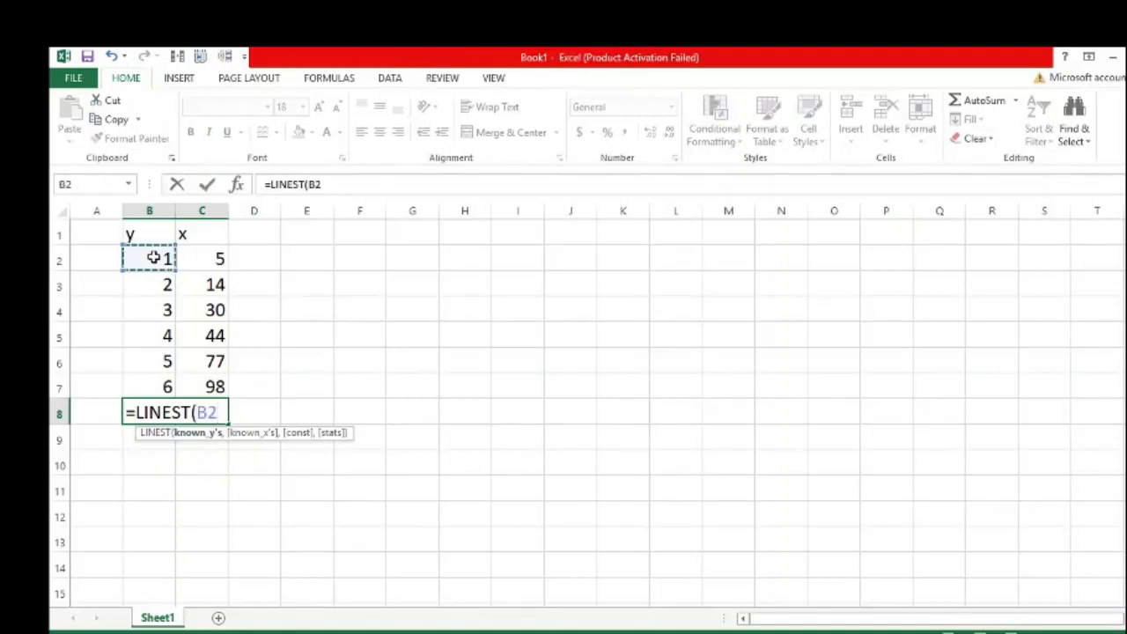
key("shift+Down")
key("shift+Down")
key("shift+Down")
key("shift+Down")
key("shift+Down")
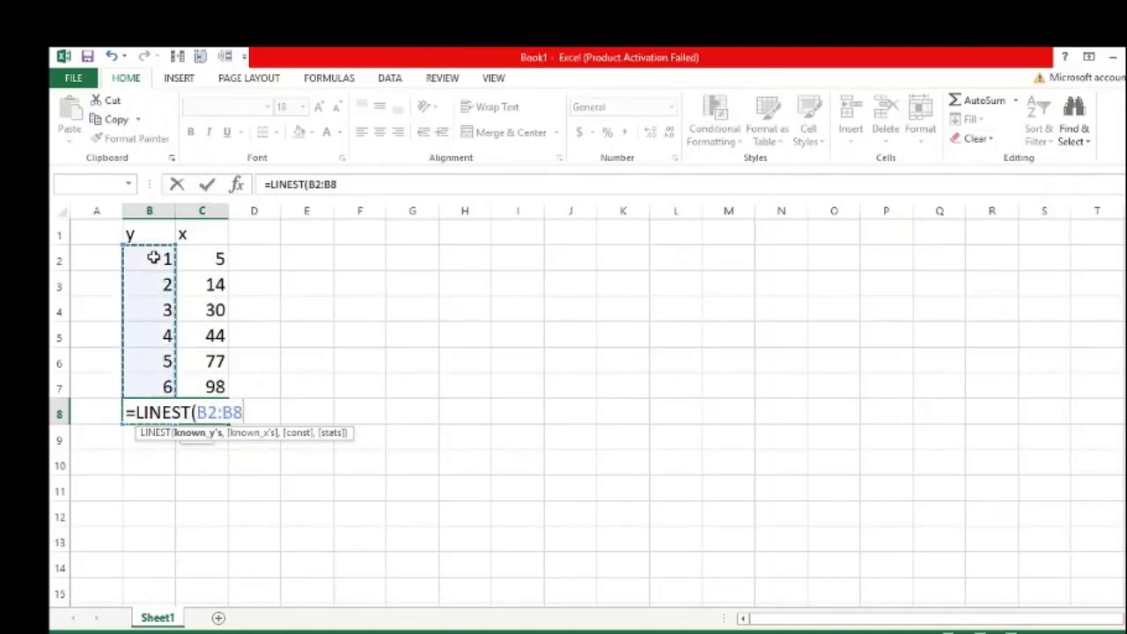
key("Up")
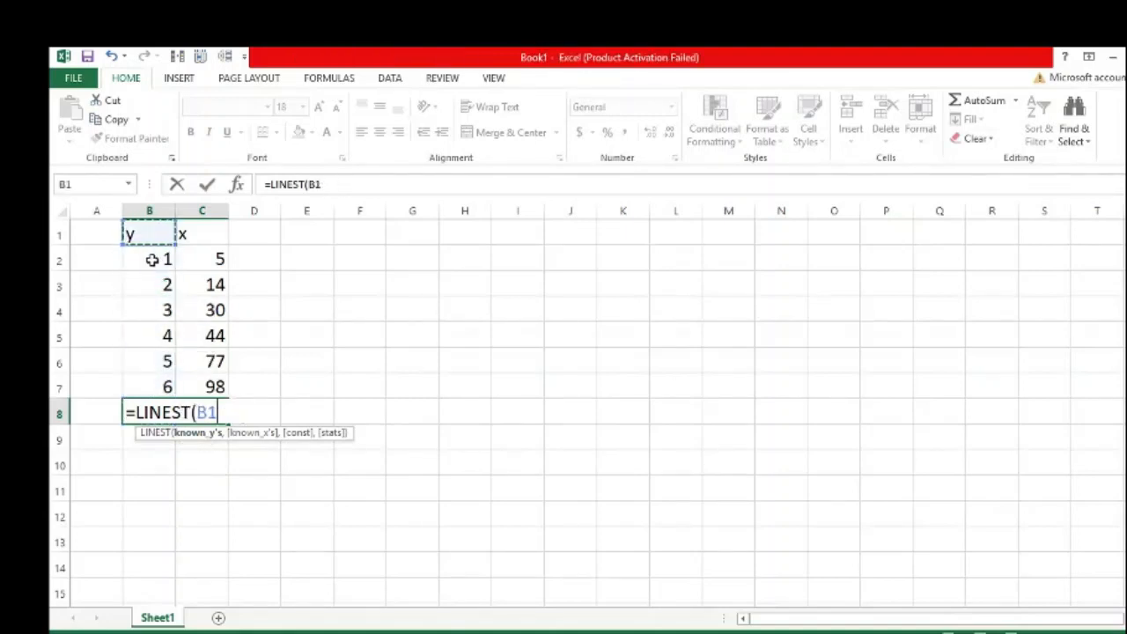
Set the LINEST formula's known y's to the range B2:B7
left_click(153, 258)
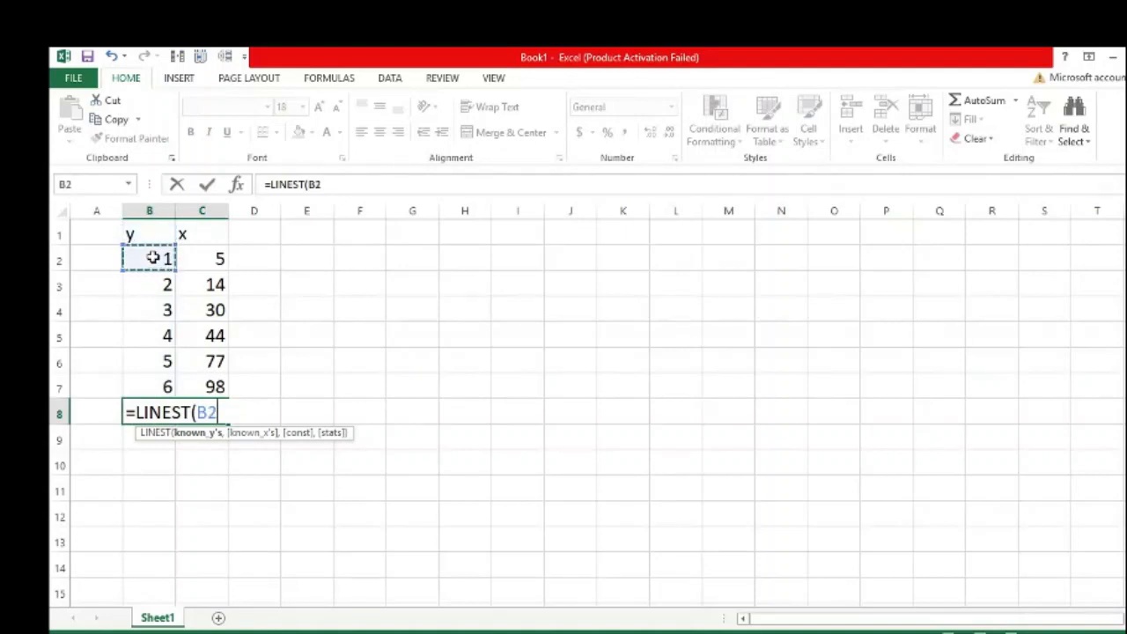
key("shift+Down")
key("shift+Down")
key("shift+Down")
key("shift+Down")
key("shift+Down")
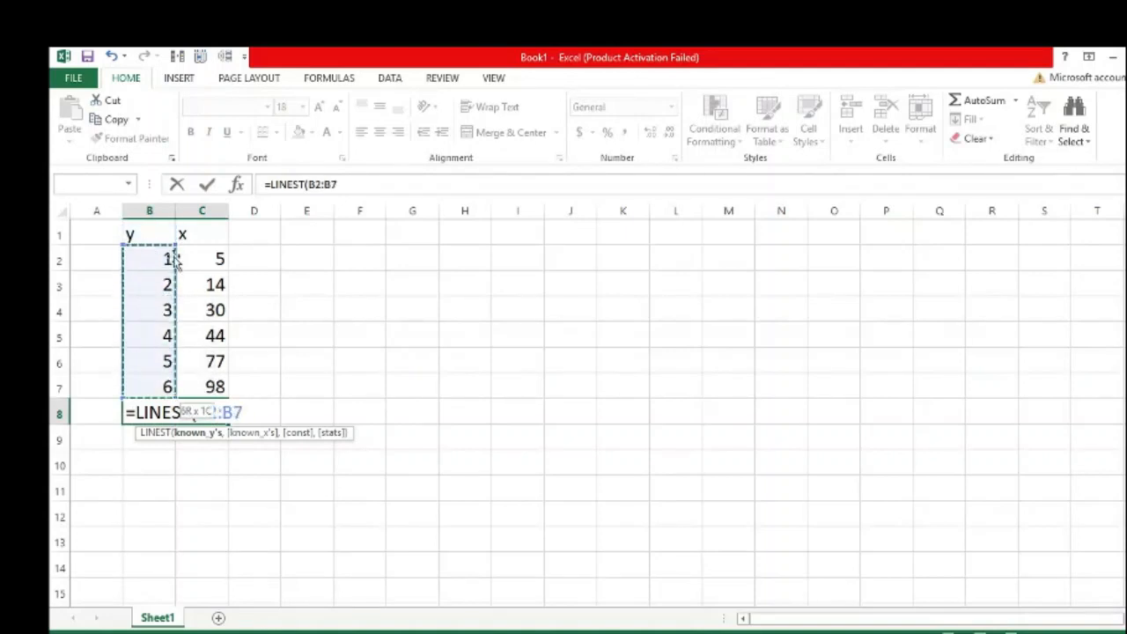
type(",")
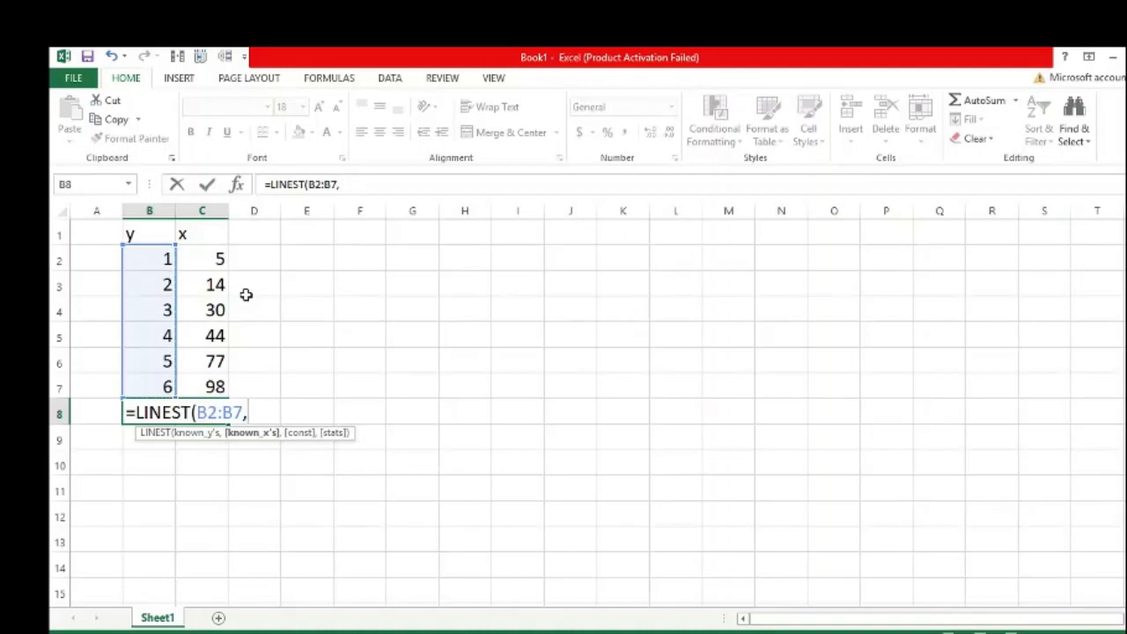
Set the LINEST formula's known x's to the range C2:C7
left_click(221, 258)
key("shift+Down")
key("shift+Down")
key("shift+Down")
key("shift+Down")
key("shift+Down")
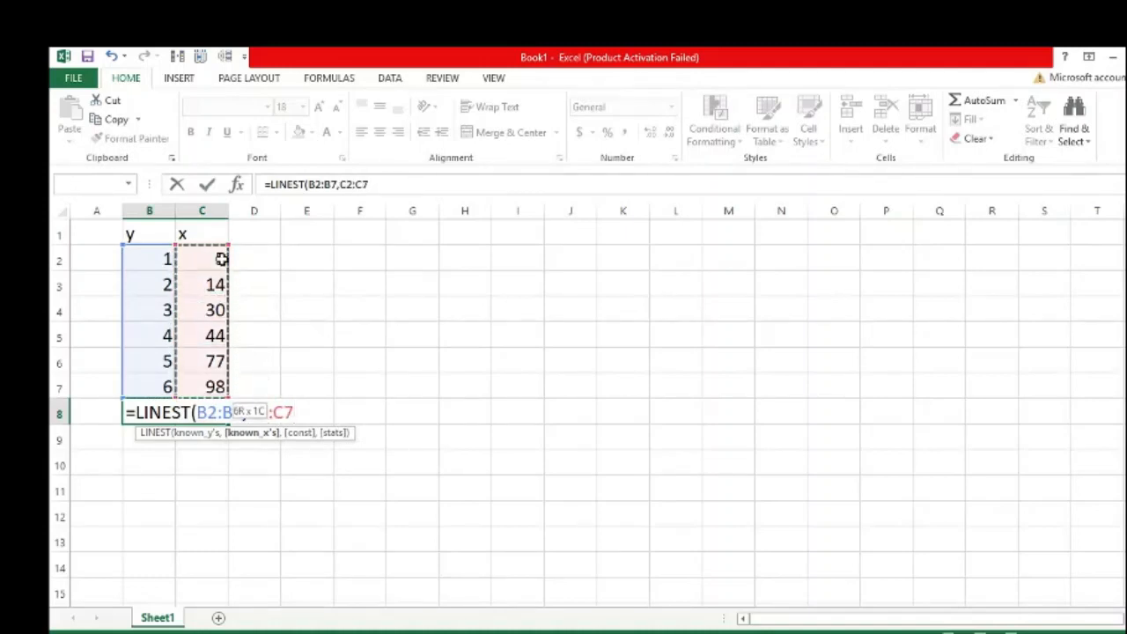
type(",")
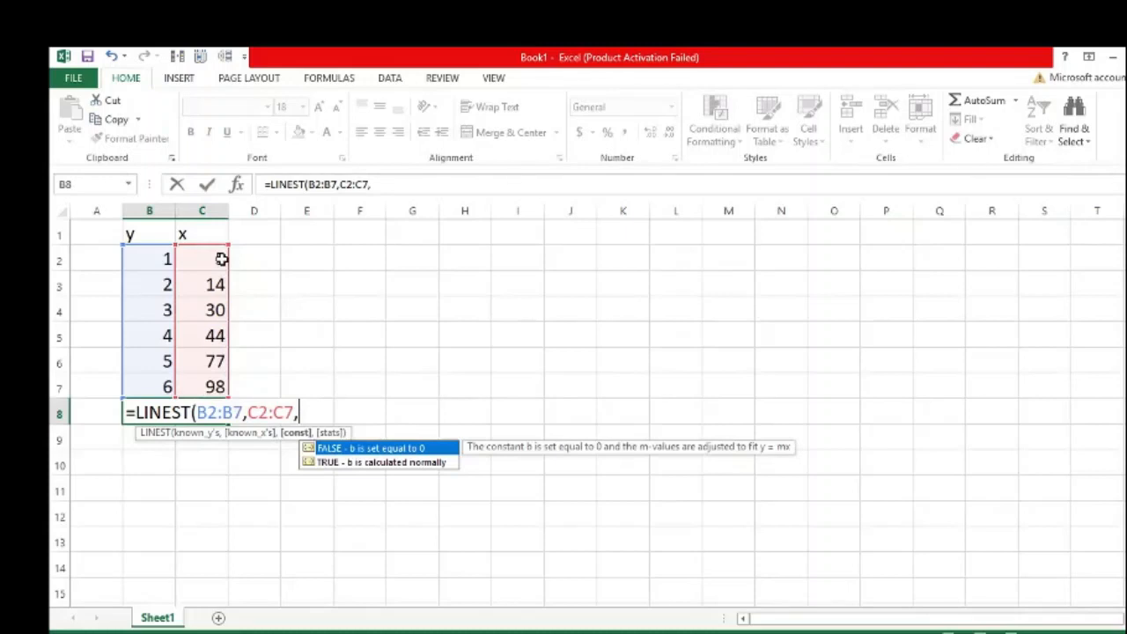
Complete LINEST with const TRUE and stats FALSE, and enter it as an array formula
double_click(347, 464)
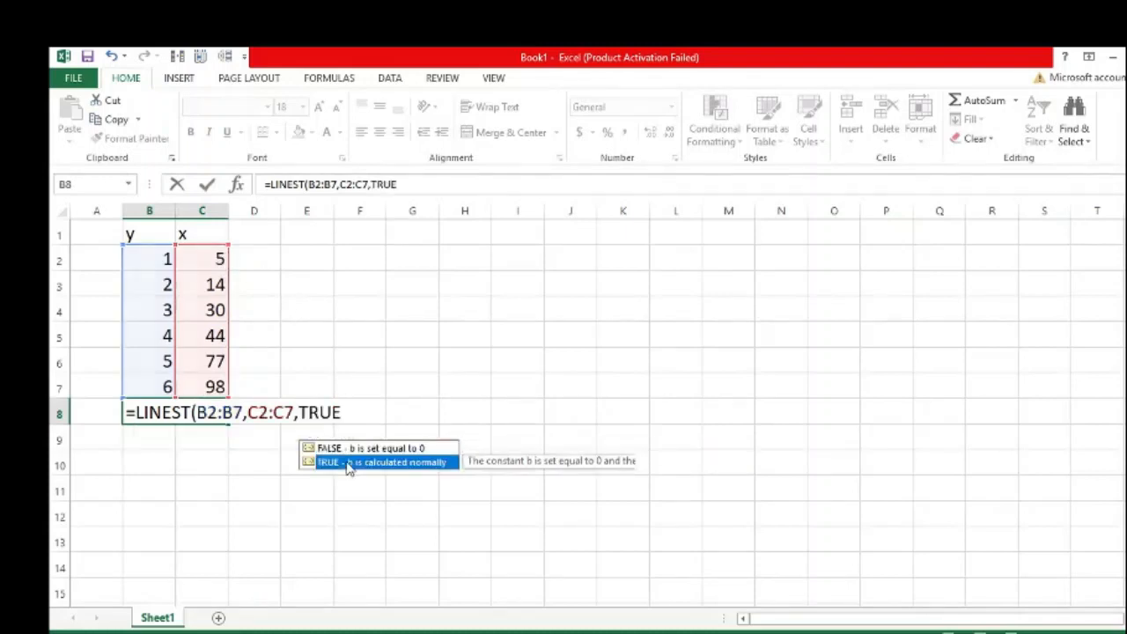
type(",")
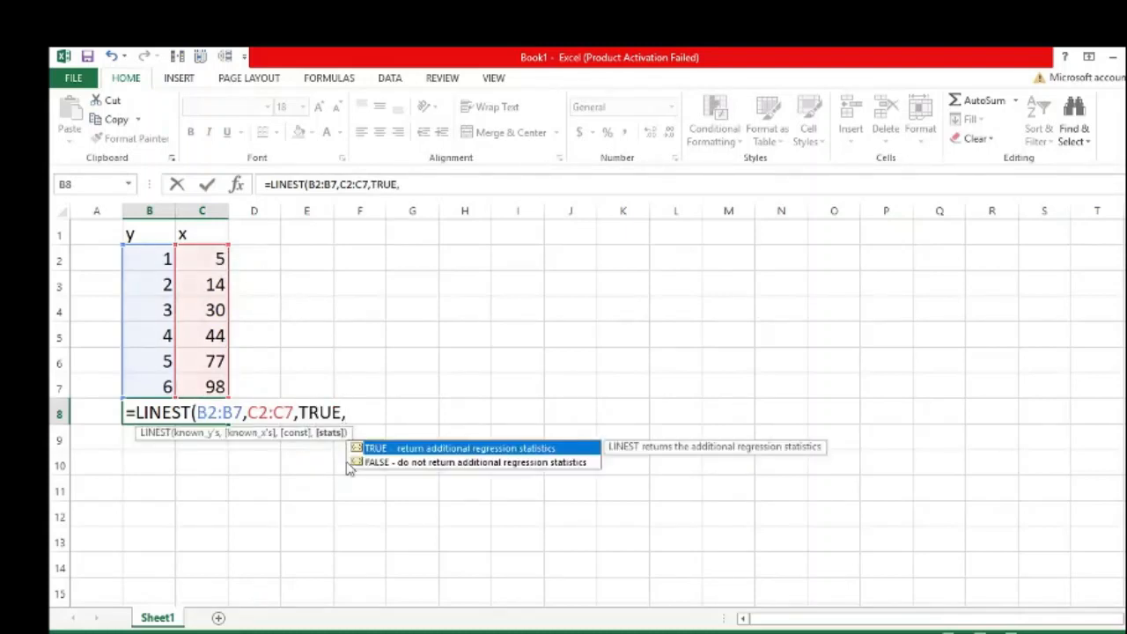
left_click(376, 465)
double_click(376, 465)
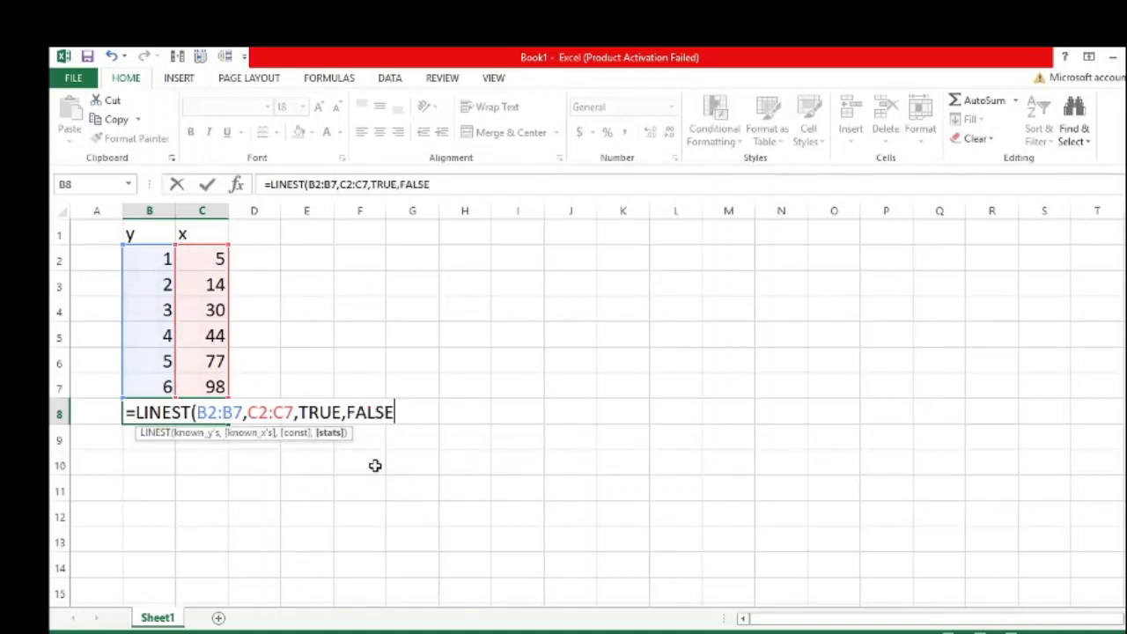
type(")")
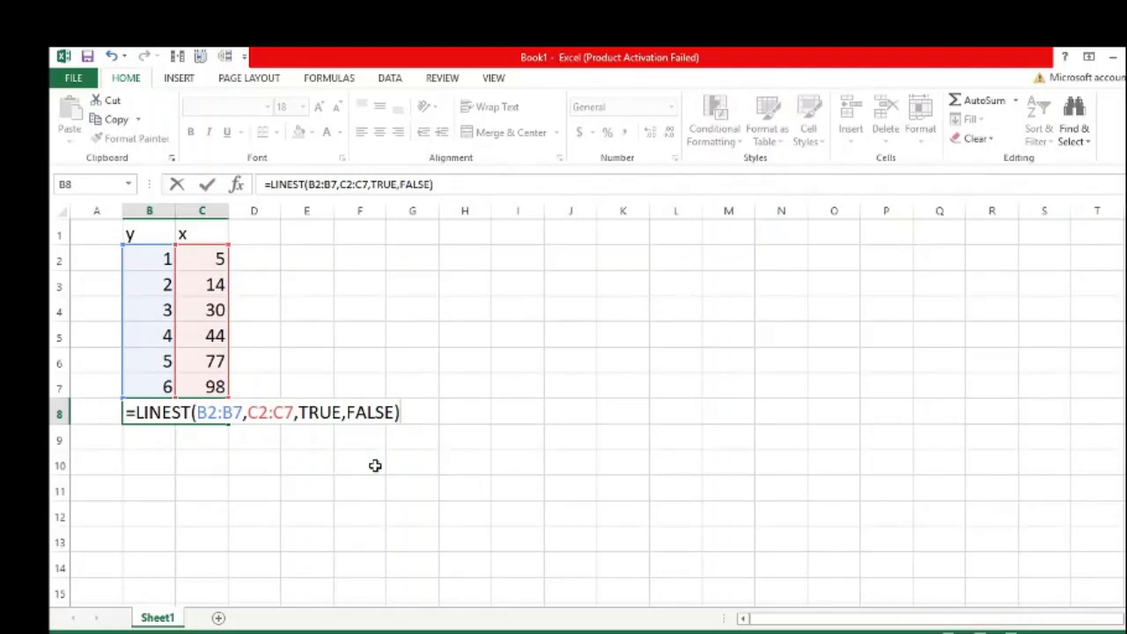
key("ctrl+shift+Return")
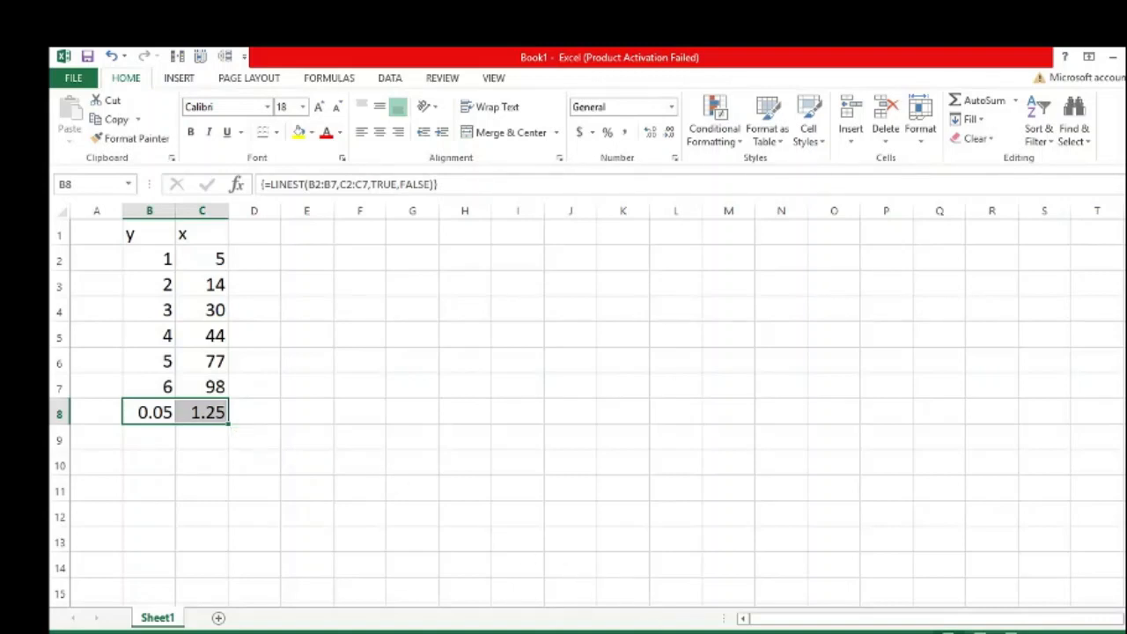
Switch to the Sketchpad and handwrite the item heading "1). Path." below the line equation
left_click(1035, 633)
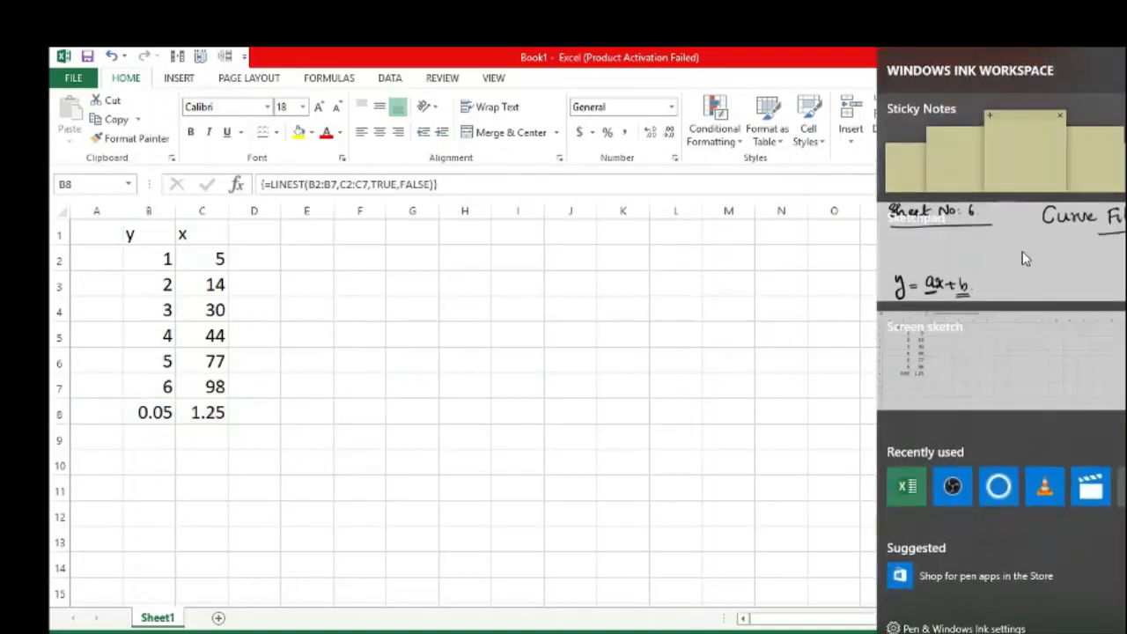
left_click(1023, 258)
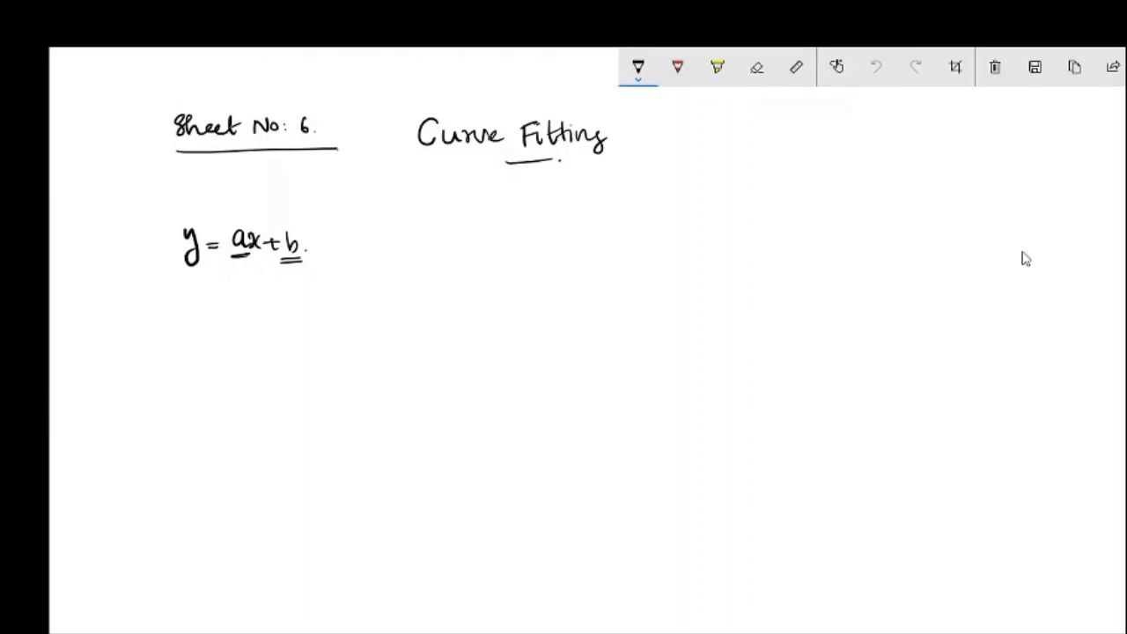
left_click_drag(115, 318, 116, 333)
left_click_drag(117, 312, 111, 341)
mouse_move(151, 318)
left_mouse_down()
mouse_move(149, 339)
mouse_move(160, 329)
left_mouse_up()
left_click_drag(171, 329, 183, 337)
left_click_drag(189, 315, 206, 338)
left_click_drag(209, 334, 210, 335)
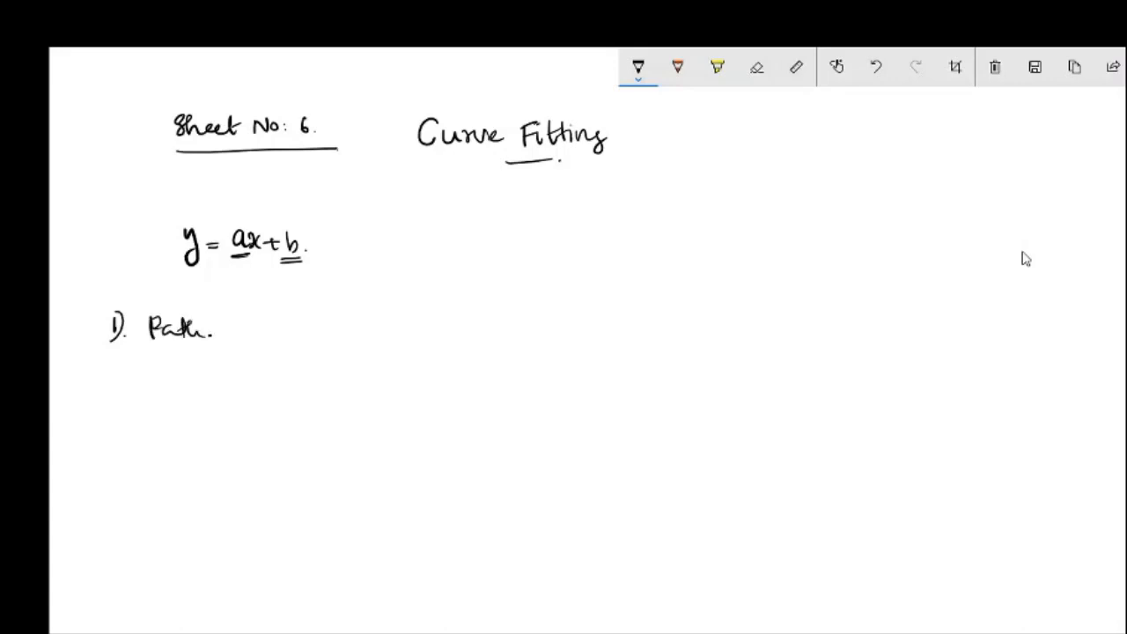
Handwrite "Fitted line is y = 0.05x + 1.25" below the Path heading and double-underline the 0.05x term
left_click_drag(154, 382, 154, 408)
mouse_move(155, 384)
left_mouse_down()
mouse_move(168, 384)
mouse_move(165, 395)
left_mouse_up()
mouse_move(164, 392)
left_mouse_down()
mouse_move(164, 405)
mouse_move(195, 401)
left_mouse_up()
mouse_move(203, 382)
left_mouse_down()
mouse_move(205, 405)
mouse_move(236, 404)
left_mouse_up()
mouse_move(241, 398)
left_mouse_down()
mouse_move(382, 398)
mouse_move(375, 419)
left_mouse_up()
left_click_drag(396, 402, 450, 390)
left_click(437, 402)
left_click_drag(457, 390, 457, 402)
left_click_drag(459, 387, 477, 401)
left_click_drag(476, 388, 468, 400)
left_click_drag(485, 394, 505, 400)
left_click(518, 394)
left_click_drag(538, 385, 534, 398)
left_click_drag(537, 382, 548, 379)
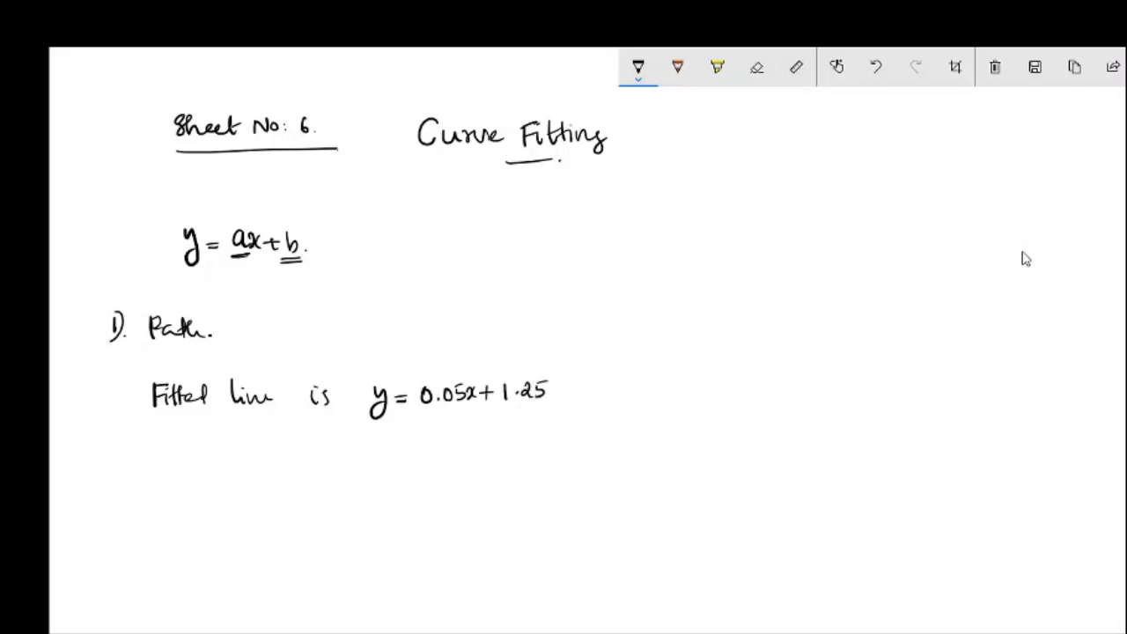
left_click_drag(427, 428, 491, 424)
left_click_drag(431, 432, 488, 430)
Handwrite the question "x = 4.2 y = ?" below the fitted line equation
left_click_drag(236, 481, 243, 495)
mouse_move(252, 480)
left_mouse_down()
mouse_move(246, 493)
mouse_move(270, 485)
left_mouse_up()
mouse_move(260, 491)
left_mouse_down()
mouse_move(301, 489)
mouse_move(295, 495)
left_mouse_up()
left_click(306, 490)
left_click_drag(309, 481, 358, 502)
left_click_drag(375, 491, 388, 486)
left_click_drag(394, 476, 397, 493)
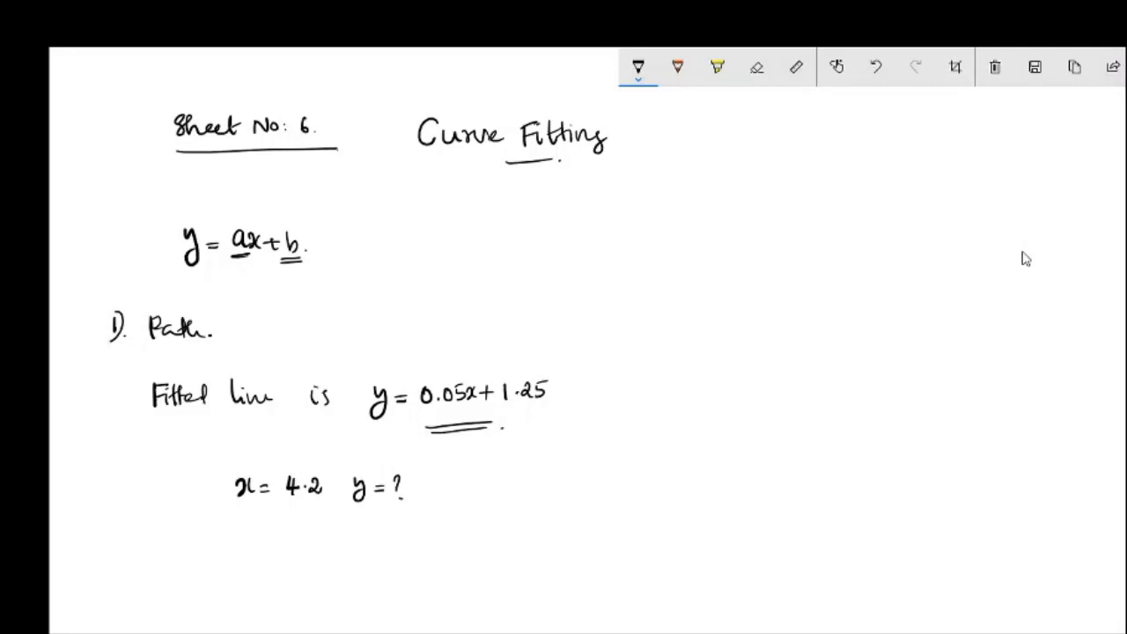
Switch to the Excel workbook and enter the new x value 4.2 in cell F4
key("alt+Tab")
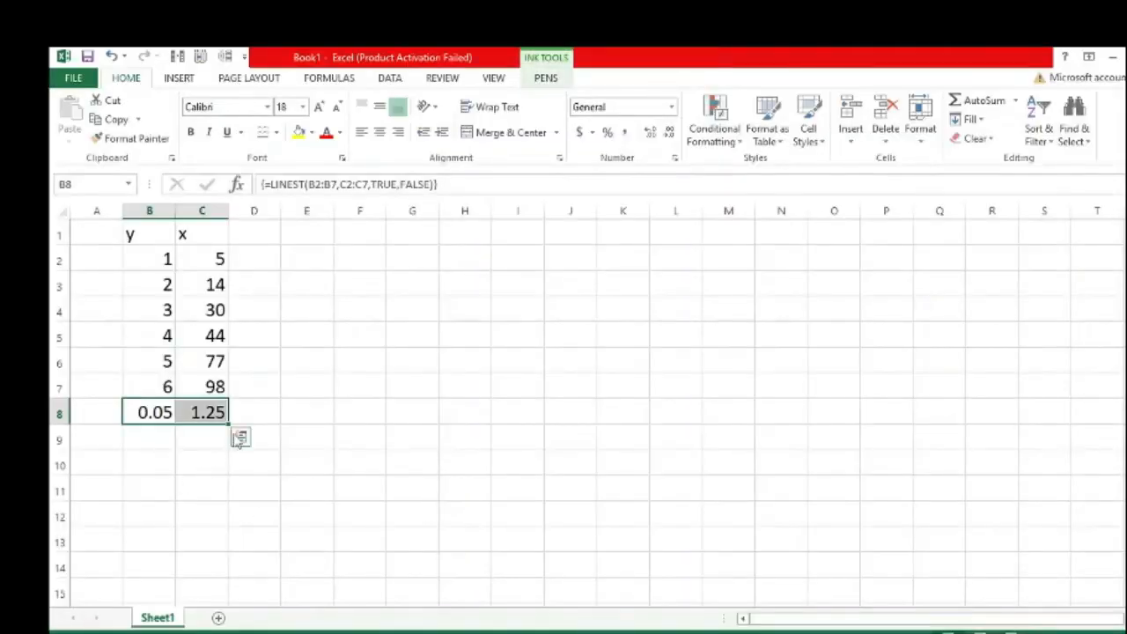
left_click(374, 317)
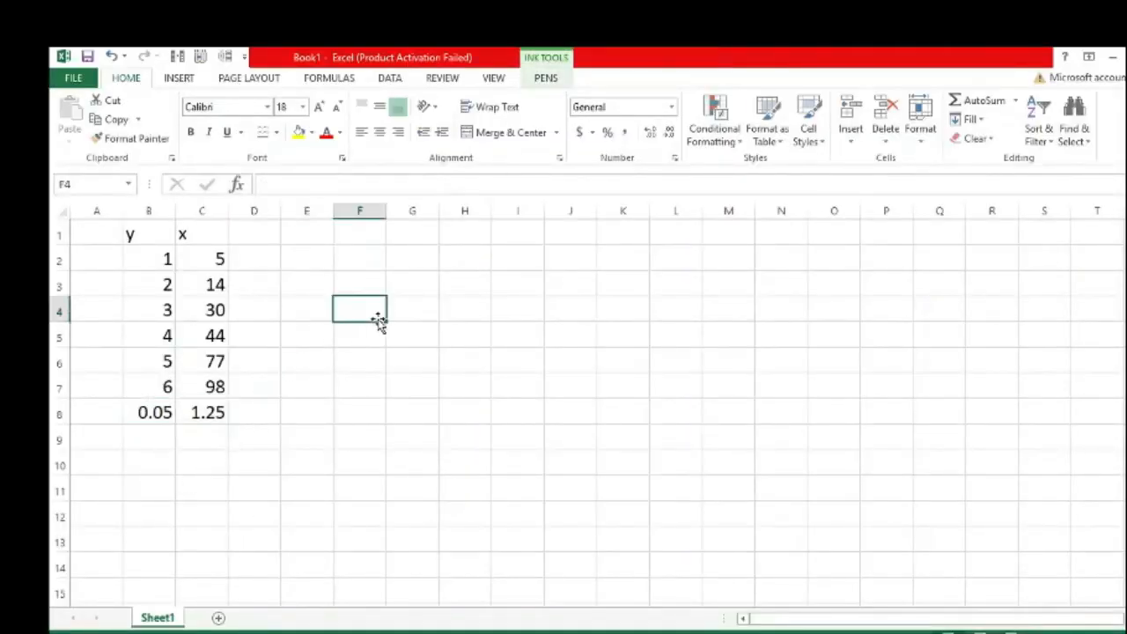
type("4.2")
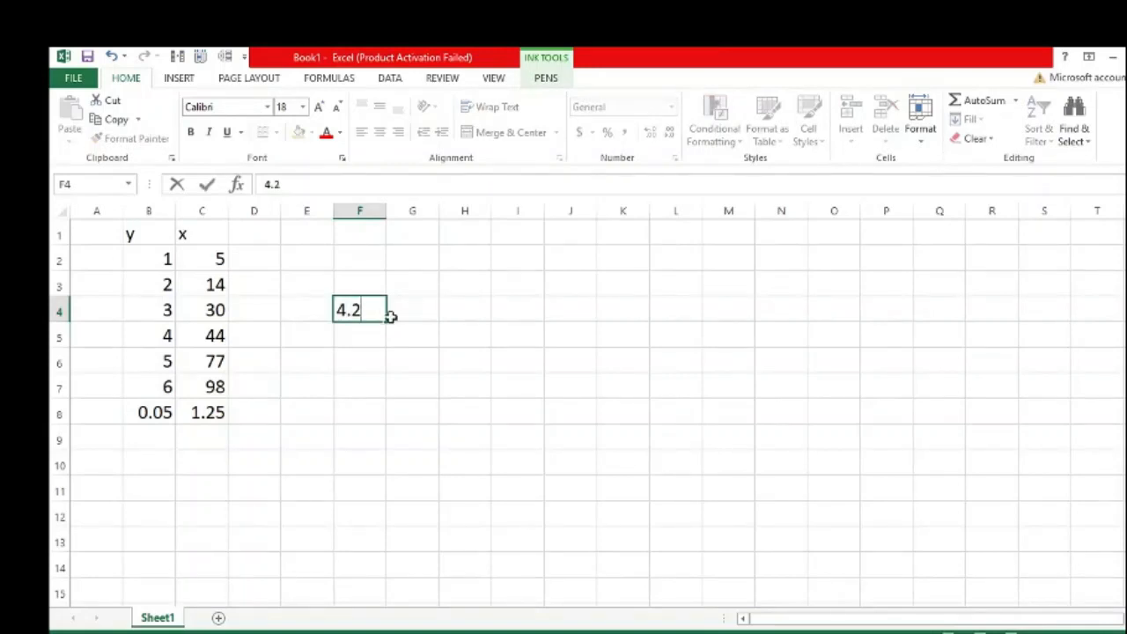
left_click(408, 311)
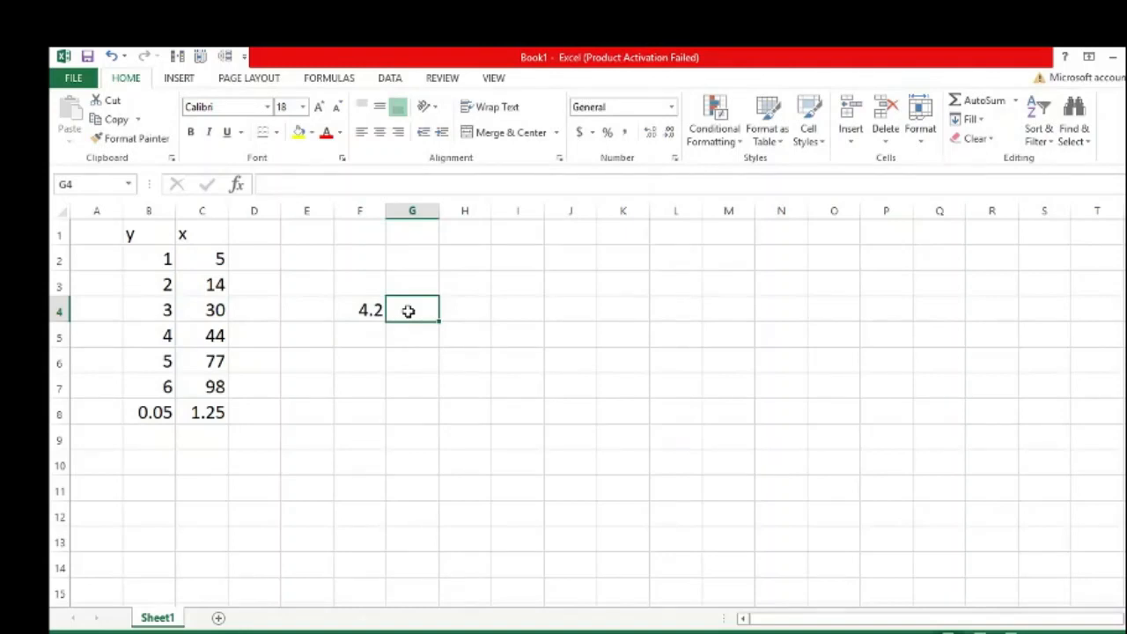
Predict y in cell G4 with TREND, using known y's B2:B7, known x's C2:C7, new x F4 and the constant set to TRUE
type("=tr")
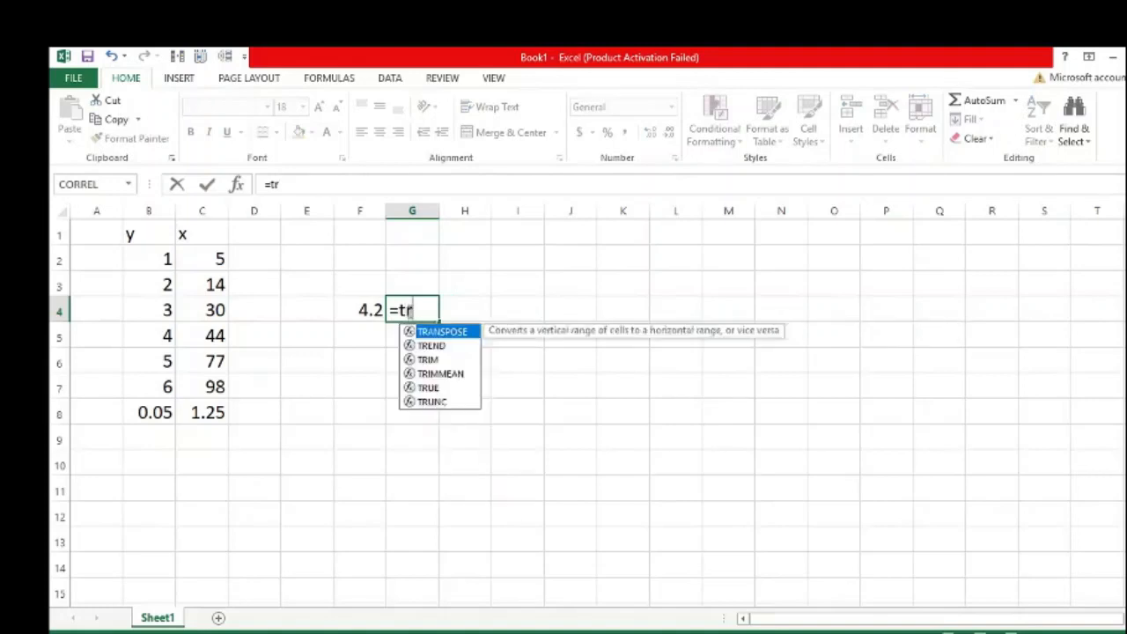
double_click(415, 346)
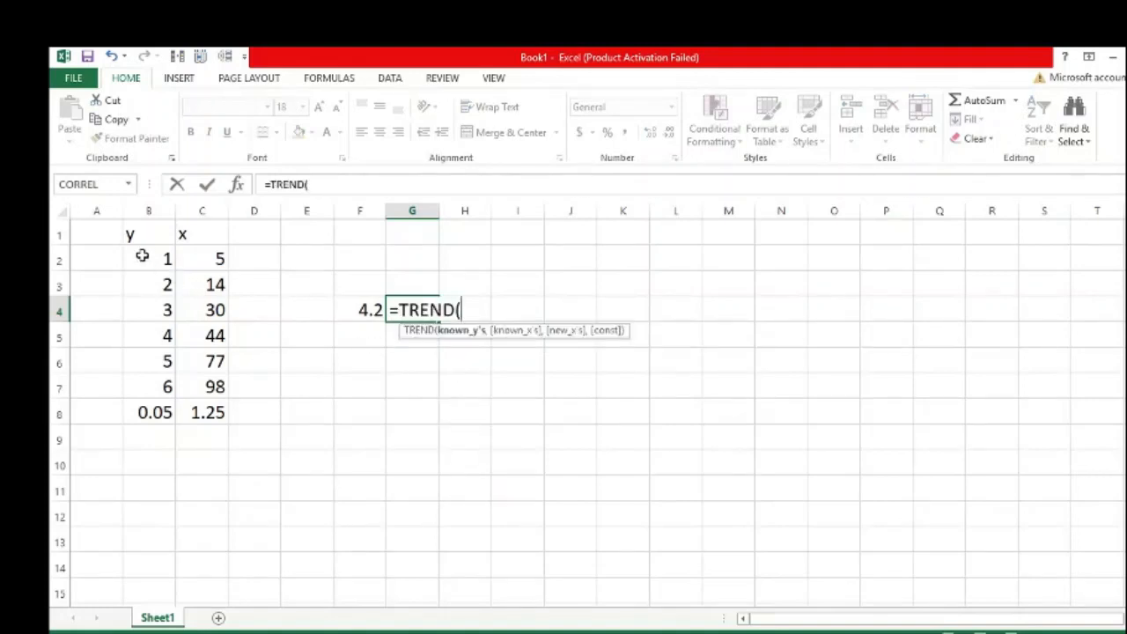
left_click_drag(142, 256, 159, 387)
type(",")
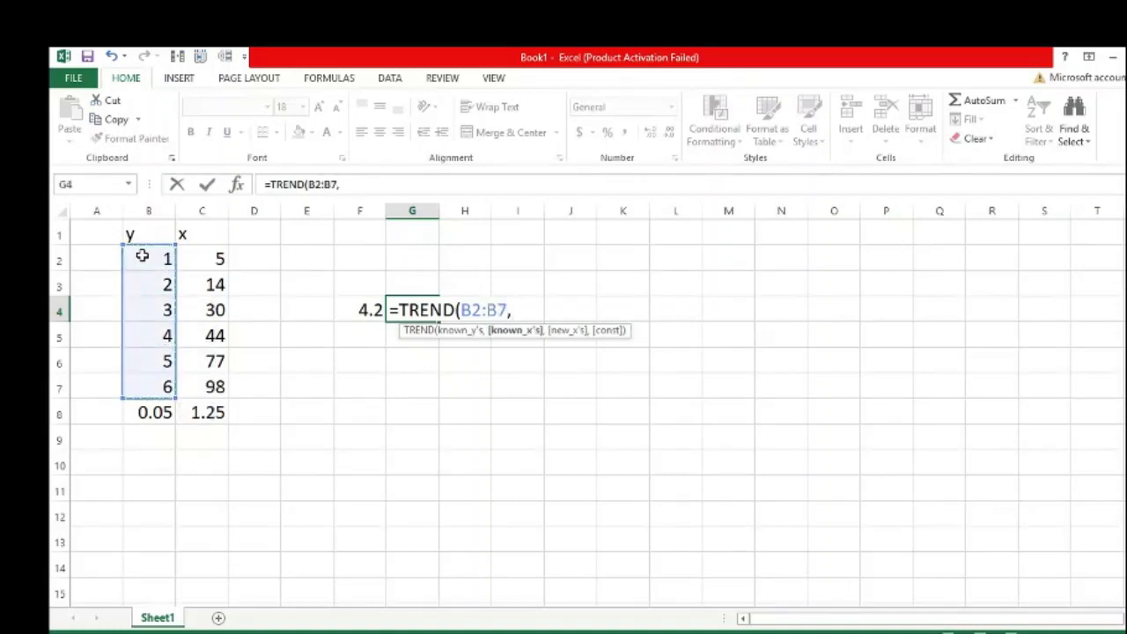
left_click(202, 261)
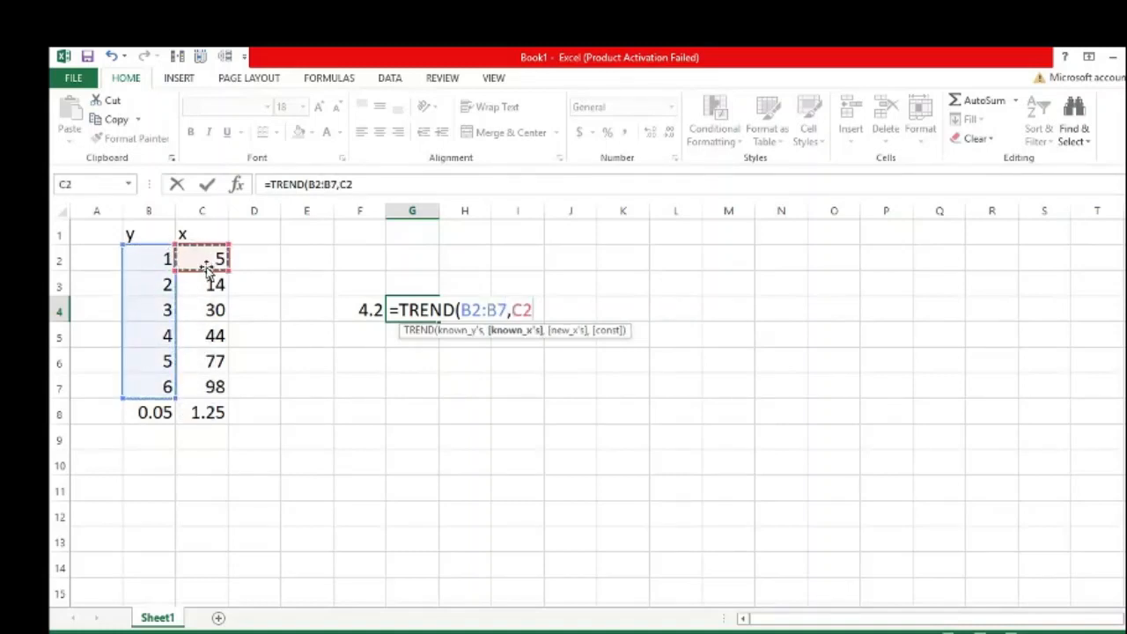
left_click_drag(207, 267, 206, 387)
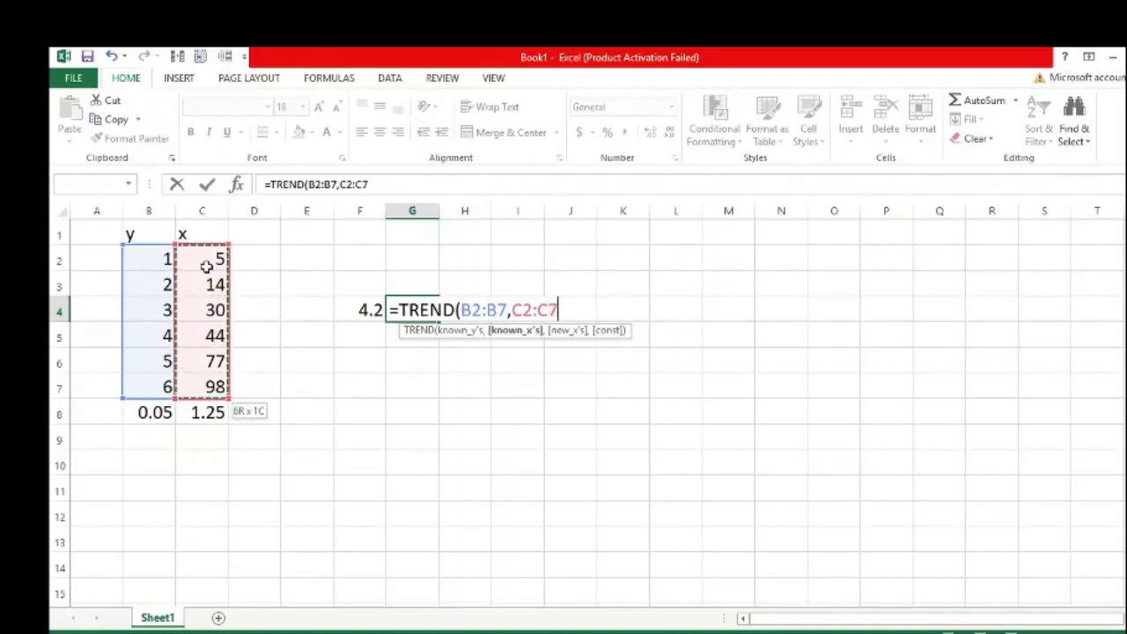
type(",")
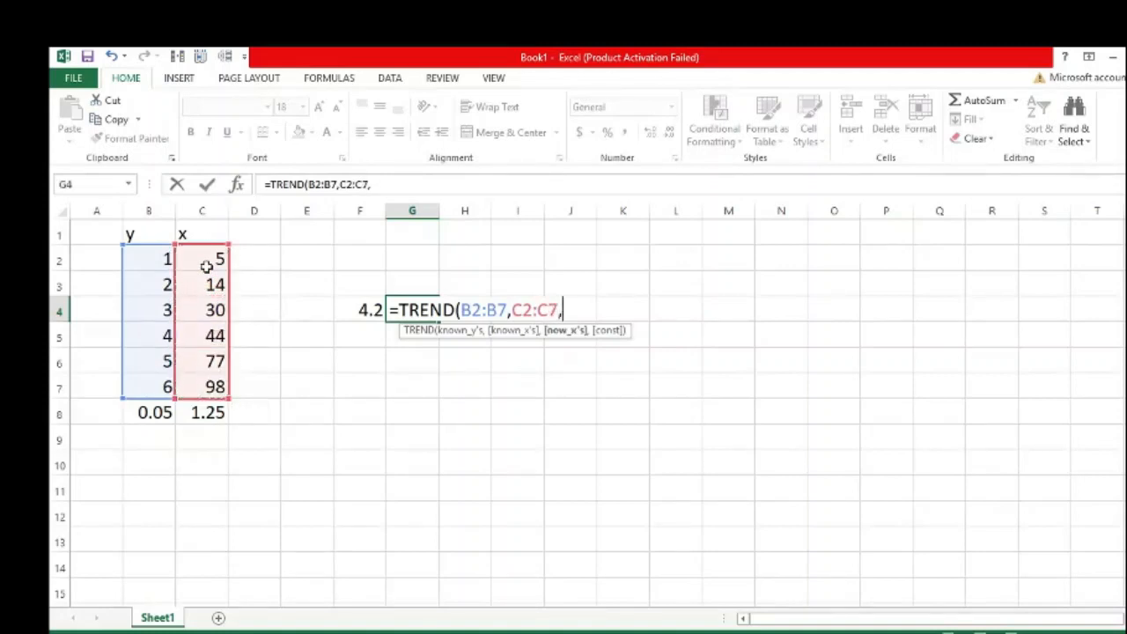
left_click(356, 309)
type(",")
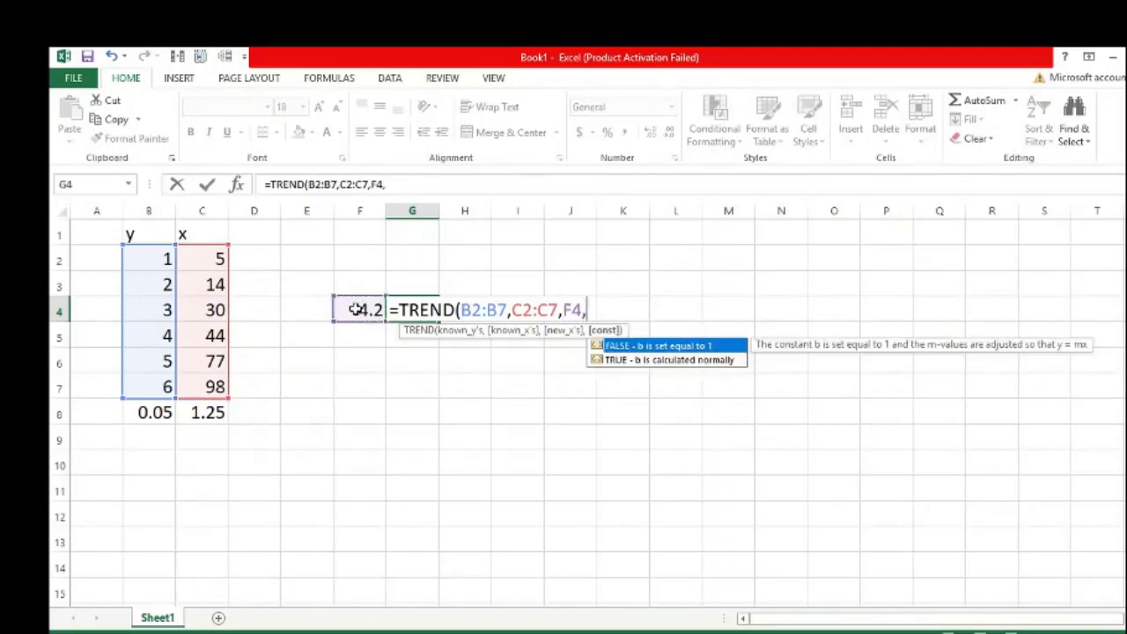
double_click(616, 357)
key("Return")
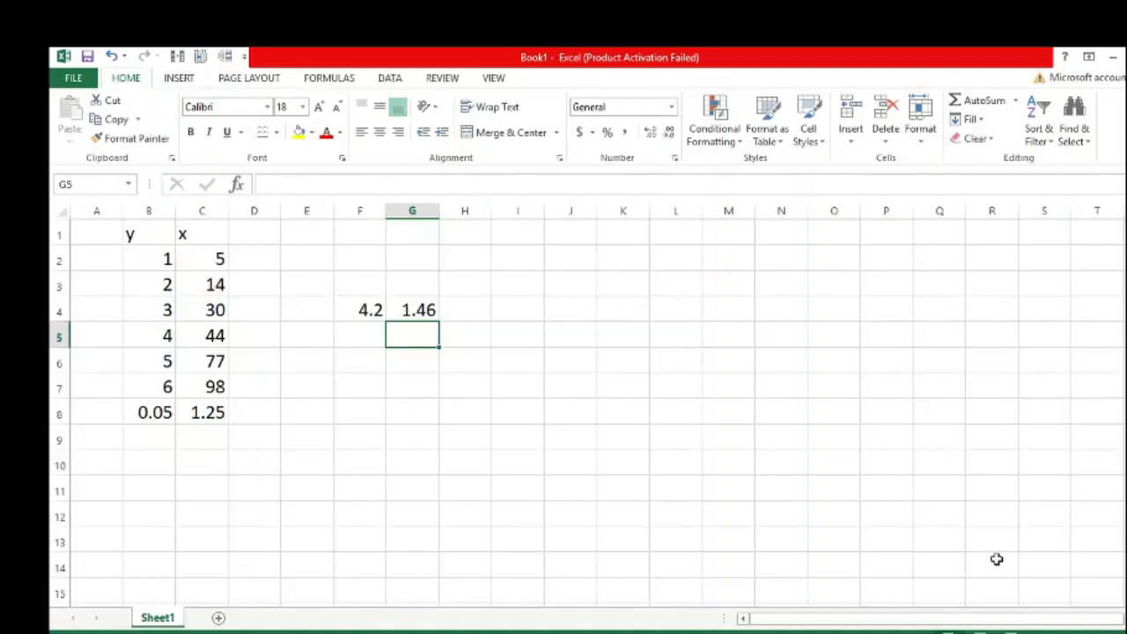
Switch to the Sketchpad, handwrite "when x = 4.2, y = 1." below the question and add an underline stroke beneath the y value
left_click(1033, 633)
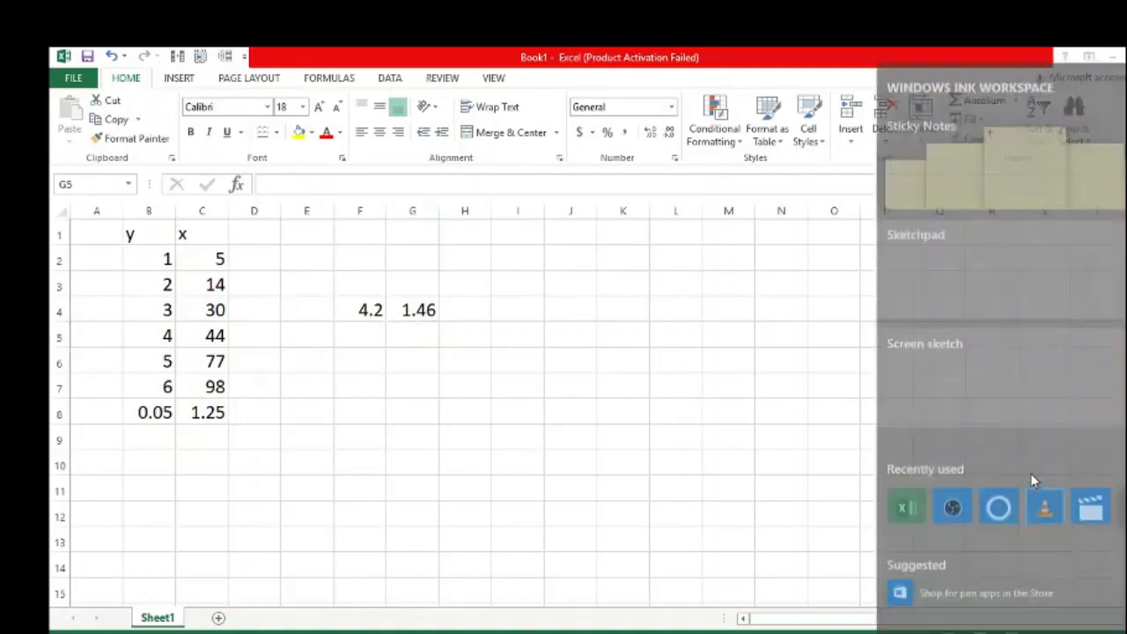
left_click(1035, 303)
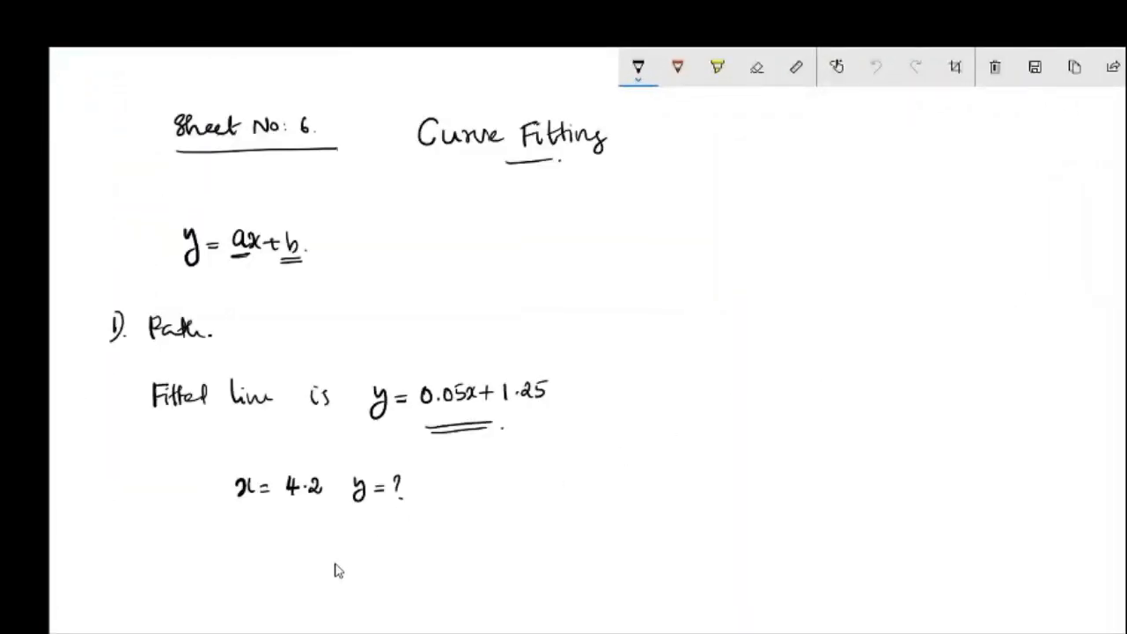
left_click_drag(227, 548, 344, 562)
mouse_move(356, 549)
left_mouse_down()
mouse_move(364, 568)
mouse_move(386, 564)
left_mouse_up()
mouse_move(389, 565)
left_mouse_down()
mouse_move(384, 574)
mouse_move(432, 573)
left_mouse_up()
left_click_drag(437, 558, 448, 559)
left_click_drag(438, 564, 509, 588)
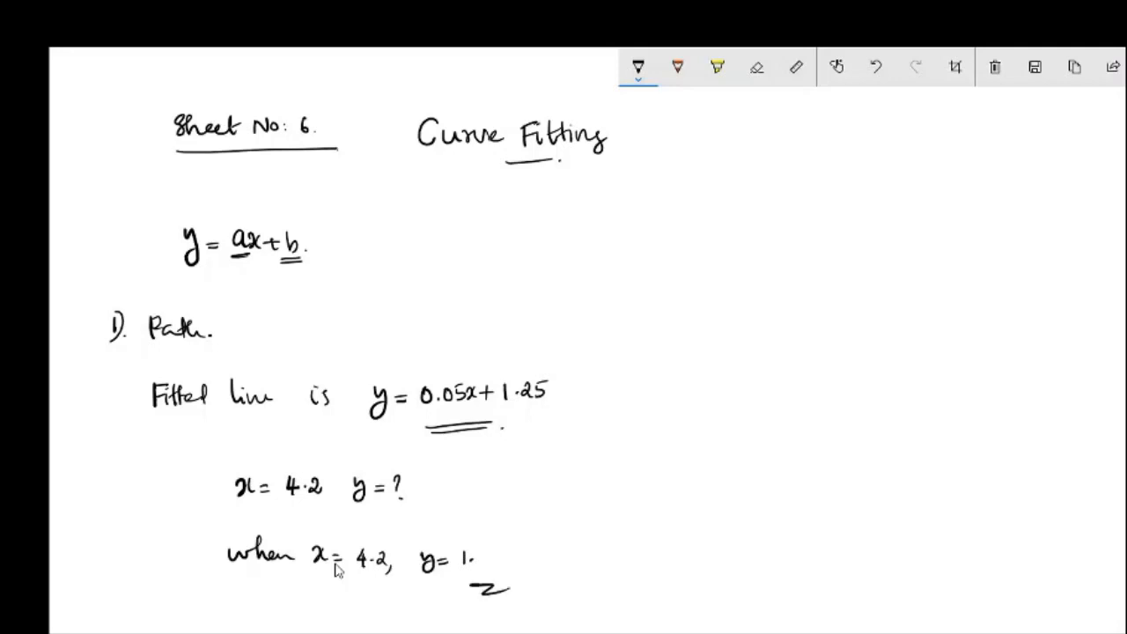
Handwrite the label "Path" above the "when x = 4.2" line, underline it and close the Sketchpad
mouse_move(292, 515)
left_mouse_down()
mouse_move(292, 537)
mouse_move(303, 523)
left_mouse_up()
left_click_drag(300, 523, 313, 532)
left_click_drag(319, 515, 338, 532)
left_click_drag(287, 539, 341, 543)
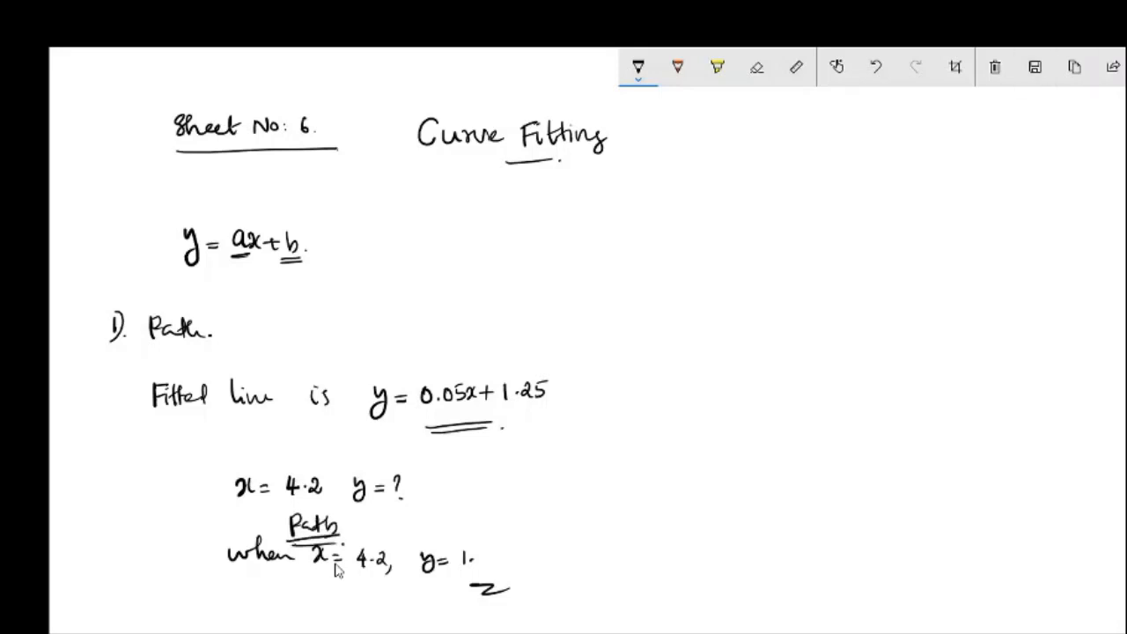
left_click(1126, 67)
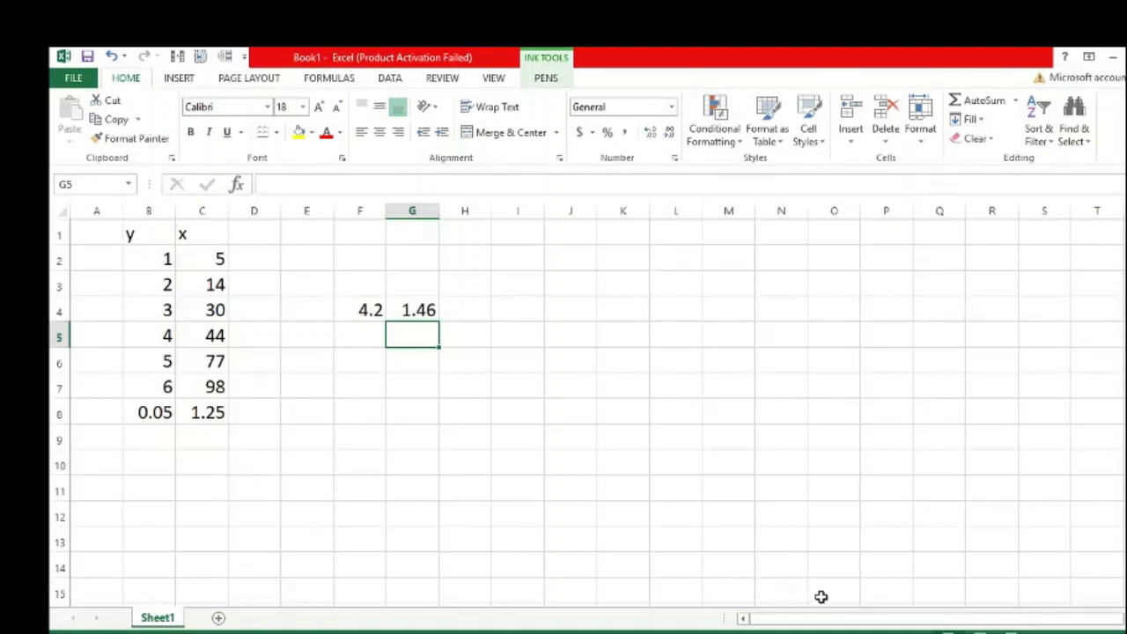
Reopen the Sketchpad and clear all the handwriting from the page
left_click(1048, 633)
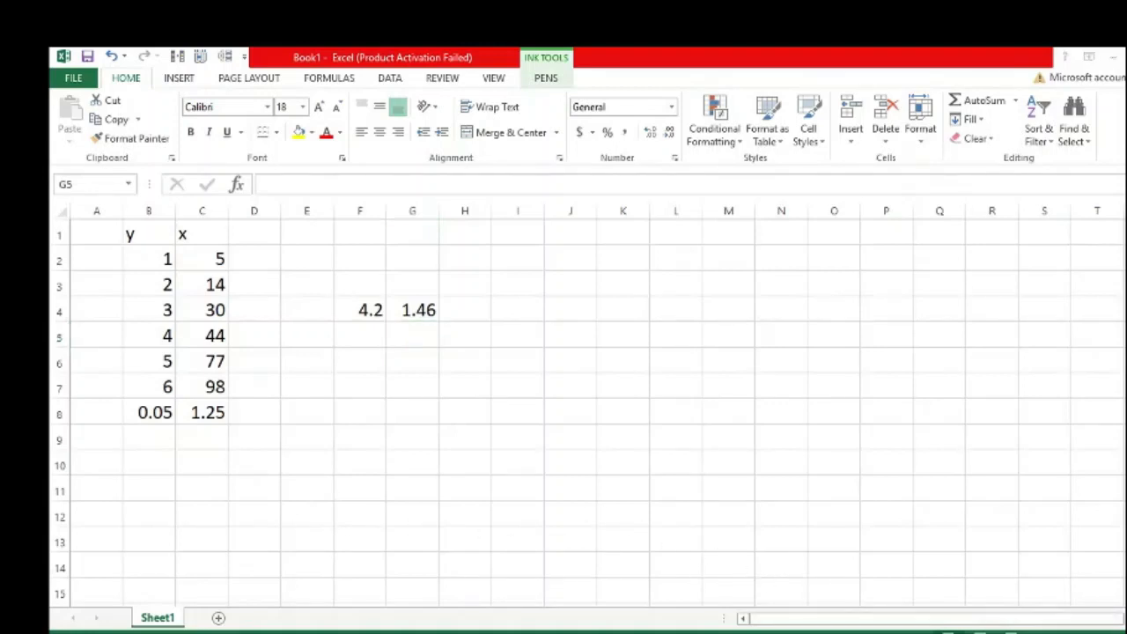
left_click(1002, 252)
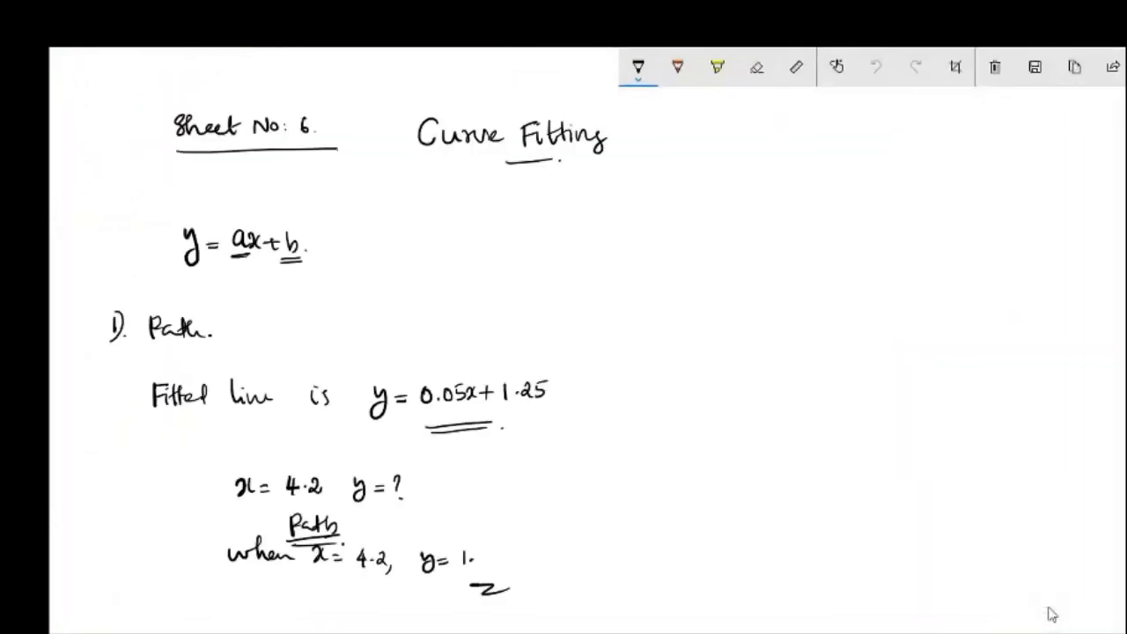
left_click(995, 67)
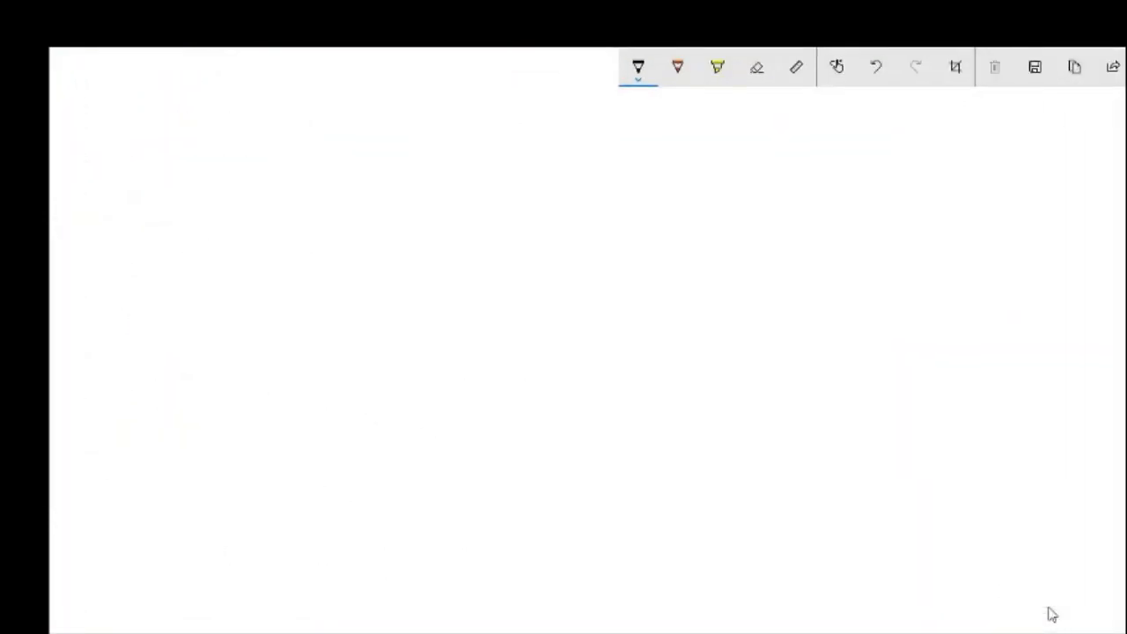
Handwrite the quadratic equation "y = ax² + bx + c" near the page's upper edge and double-underline the ax² term
mouse_move(184, 165)
left_mouse_down()
mouse_move(196, 189)
mouse_move(186, 186)
left_mouse_up()
left_click_drag(212, 173, 220, 172)
left_click_drag(211, 178, 243, 181)
left_click_drag(244, 168, 262, 183)
left_click_drag(263, 157, 273, 167)
mouse_move(266, 177)
left_mouse_down()
mouse_move(288, 177)
mouse_move(280, 188)
left_mouse_up()
mouse_move(294, 162)
left_mouse_down()
mouse_move(305, 185)
mouse_move(336, 181)
left_mouse_up()
left_click_drag(331, 176, 332, 187)
left_click_drag(360, 170, 356, 186)
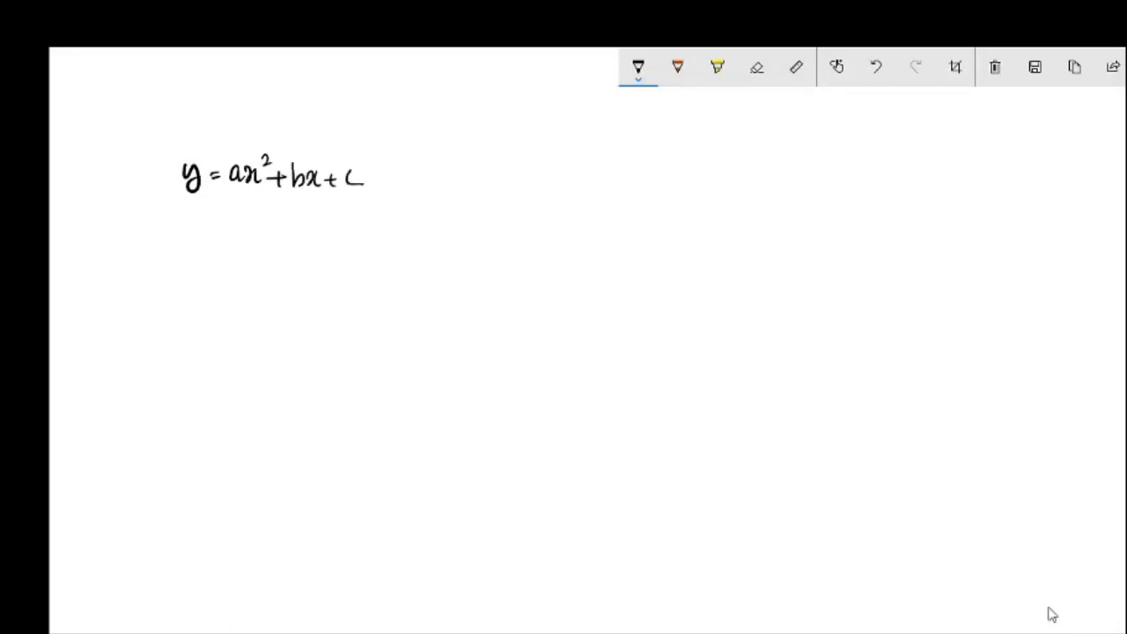
left_click_drag(240, 192, 267, 191)
left_click_drag(241, 198, 265, 197)
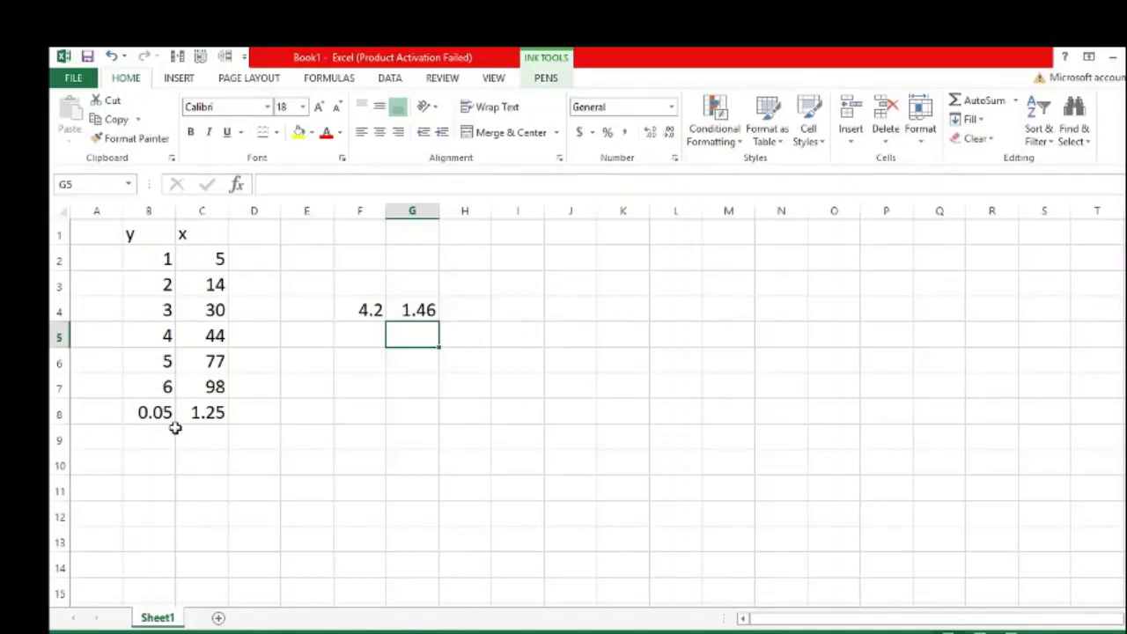
Back in the Excel workbook, clear the LINEST results in B8:C8 and the prediction cells F4:G4
left_click(163, 412)
left_click_drag(196, 402, 196, 405)
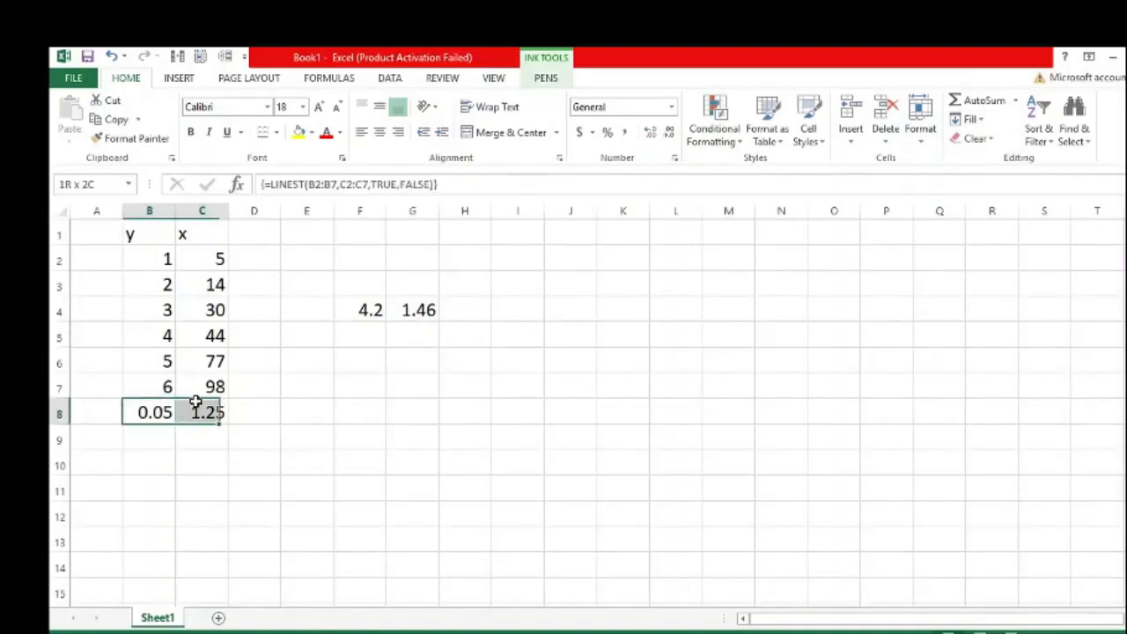
key("Delete")
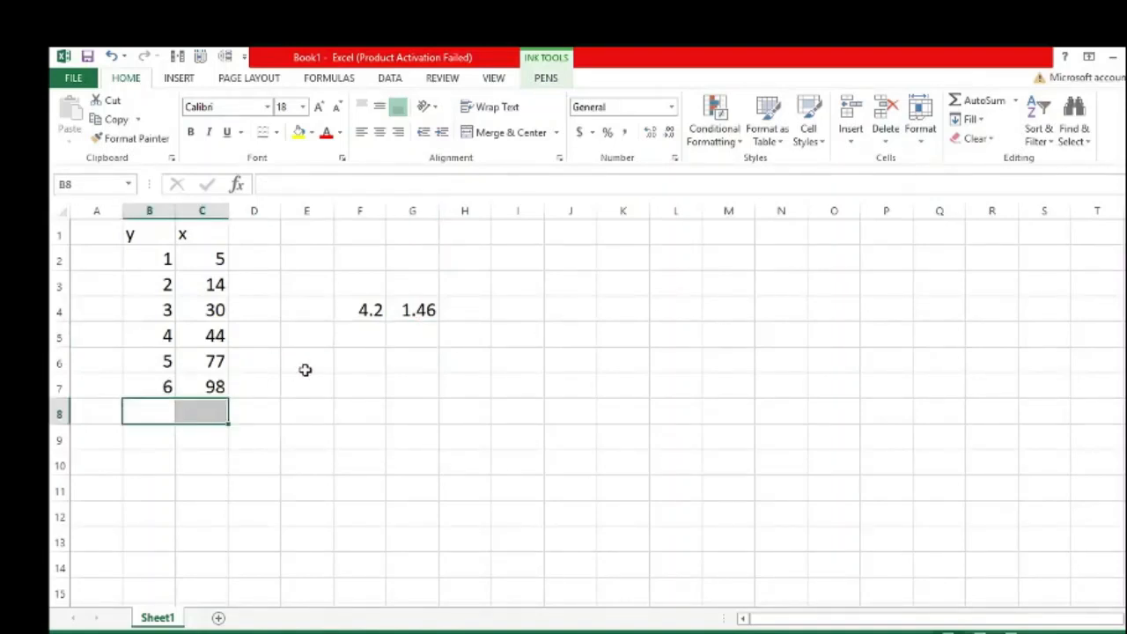
left_click(349, 303)
key("shift+Right")
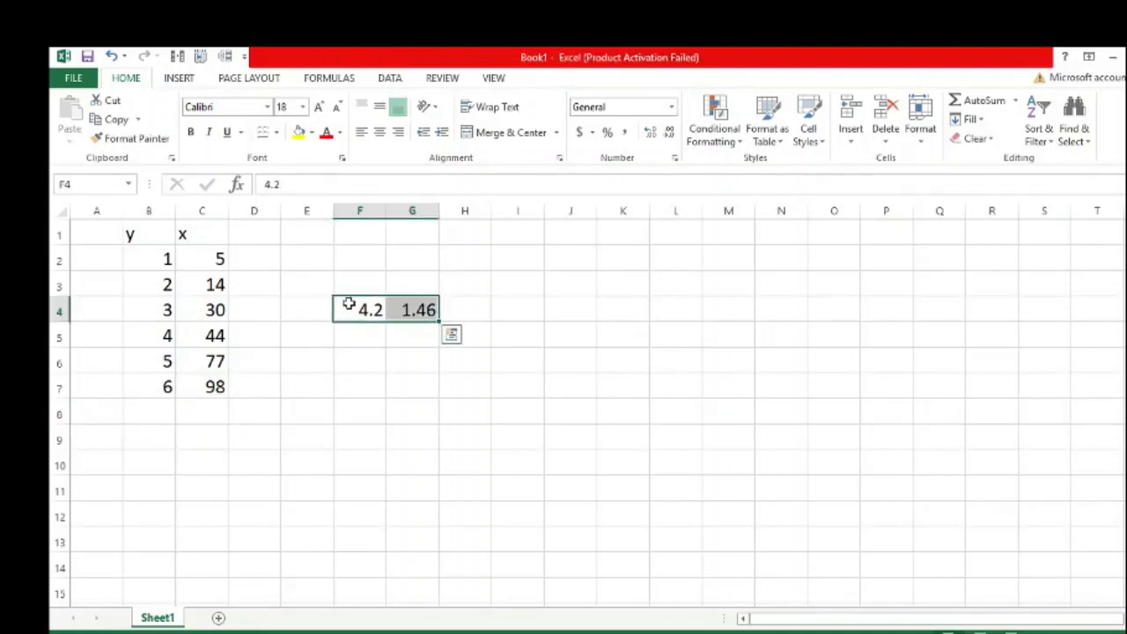
key("Delete")
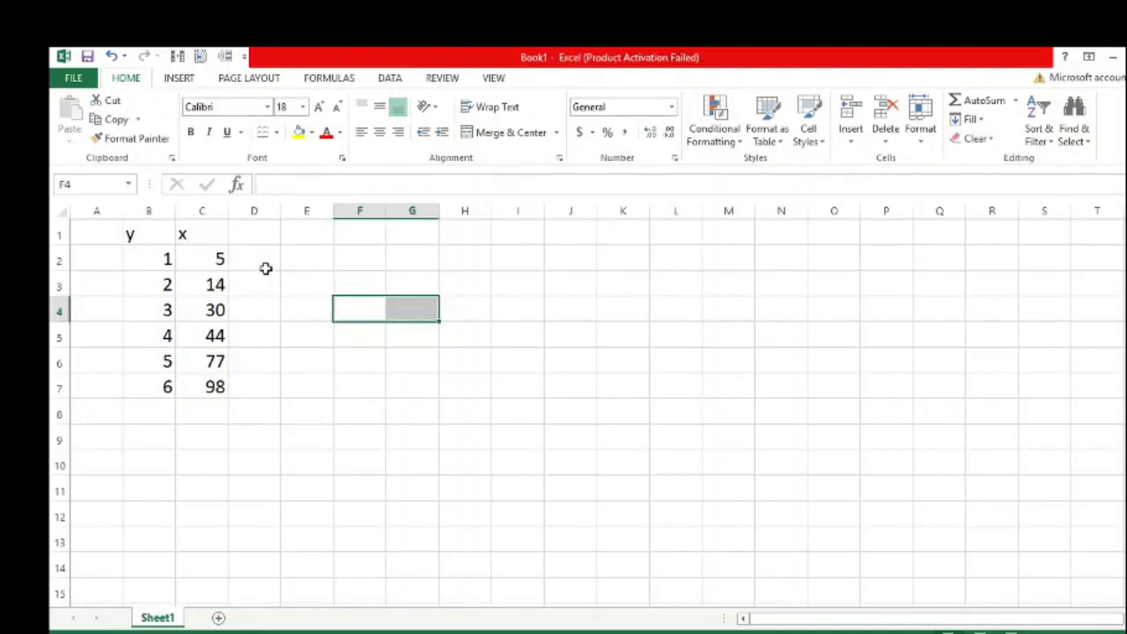
Add a squared-x column headed x2 in D1, with =C2*C2 in D2 filled down to D7
left_click(260, 238)
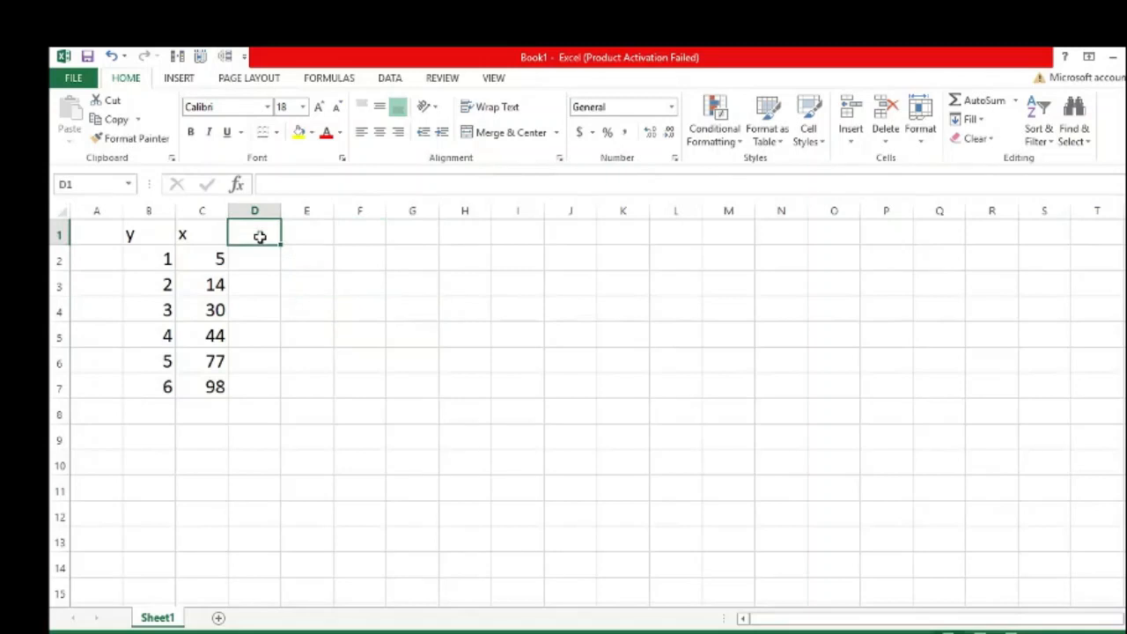
type("x2")
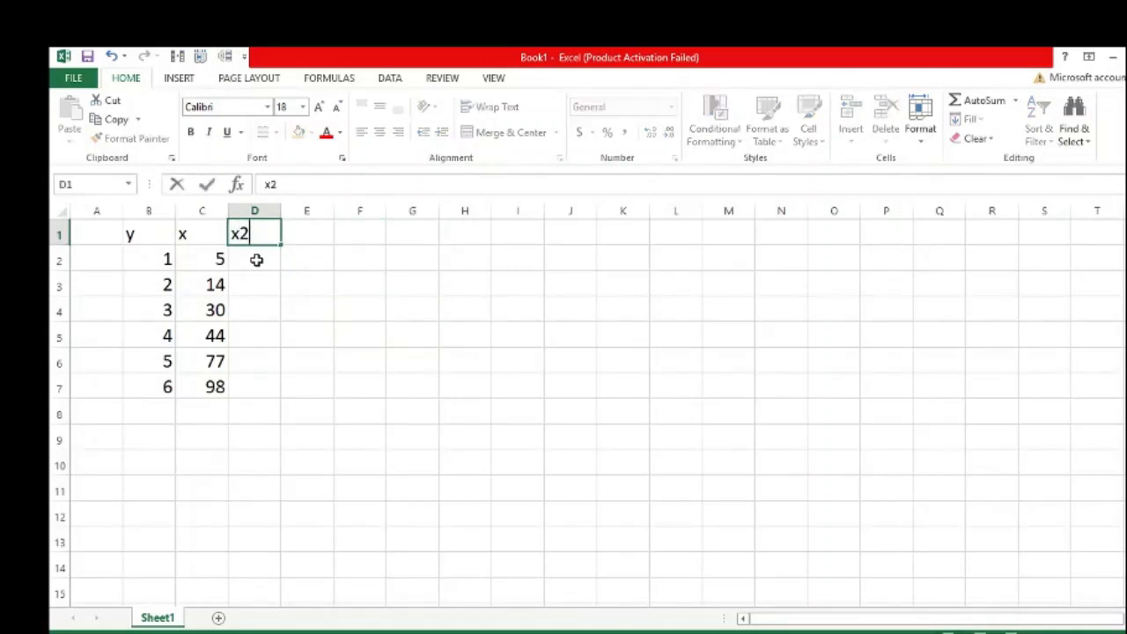
left_click(257, 260)
type("=")
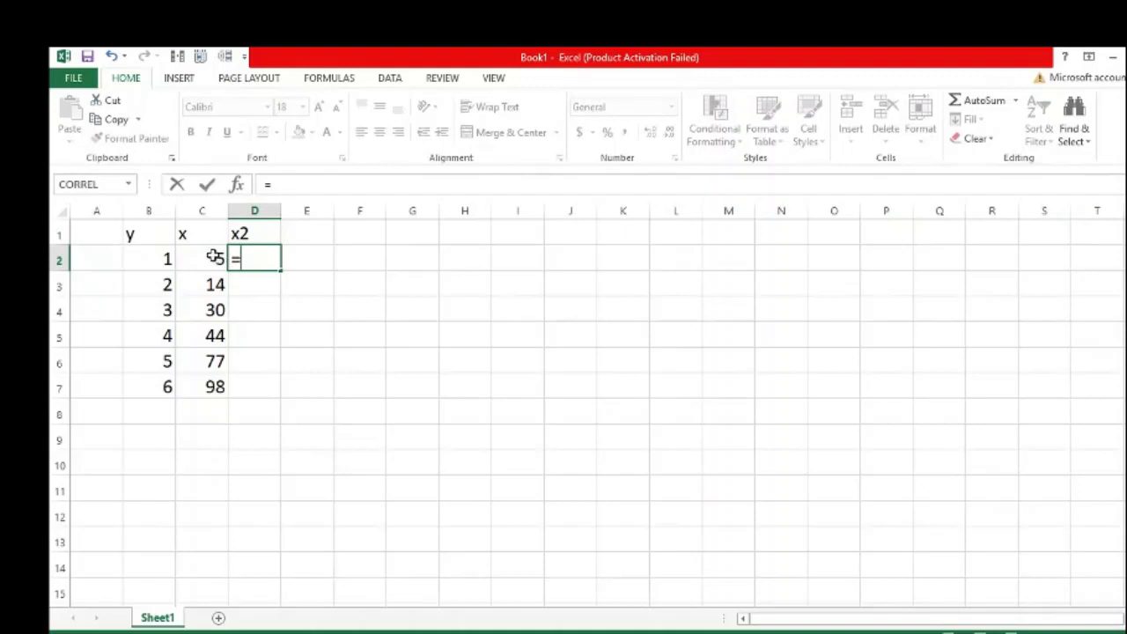
left_click(217, 257)
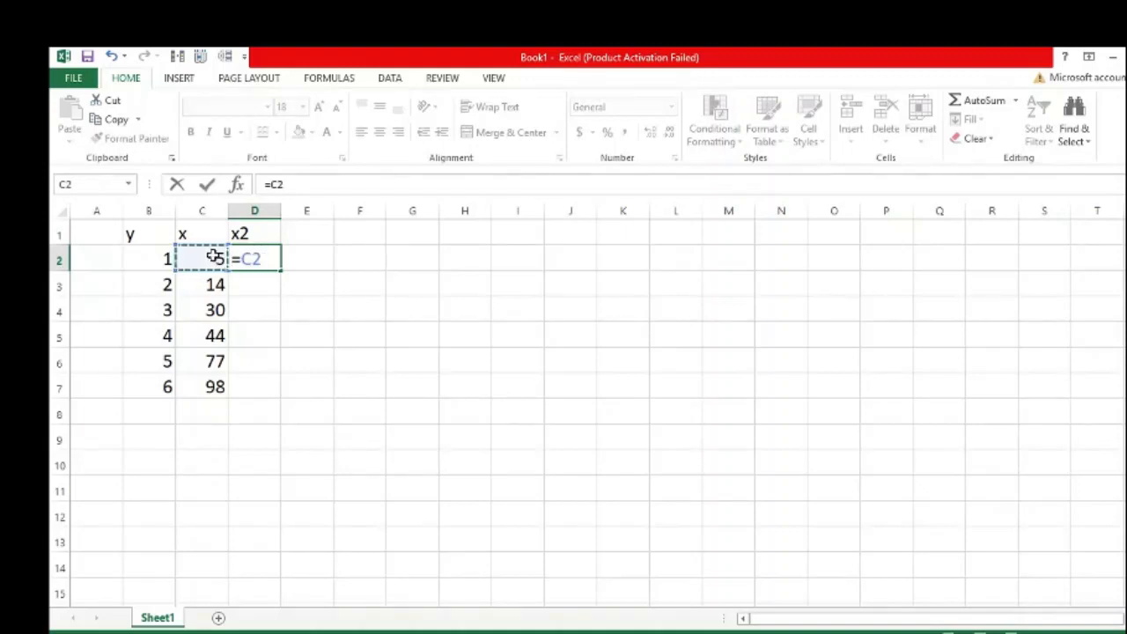
type("*")
left_click(213, 256)
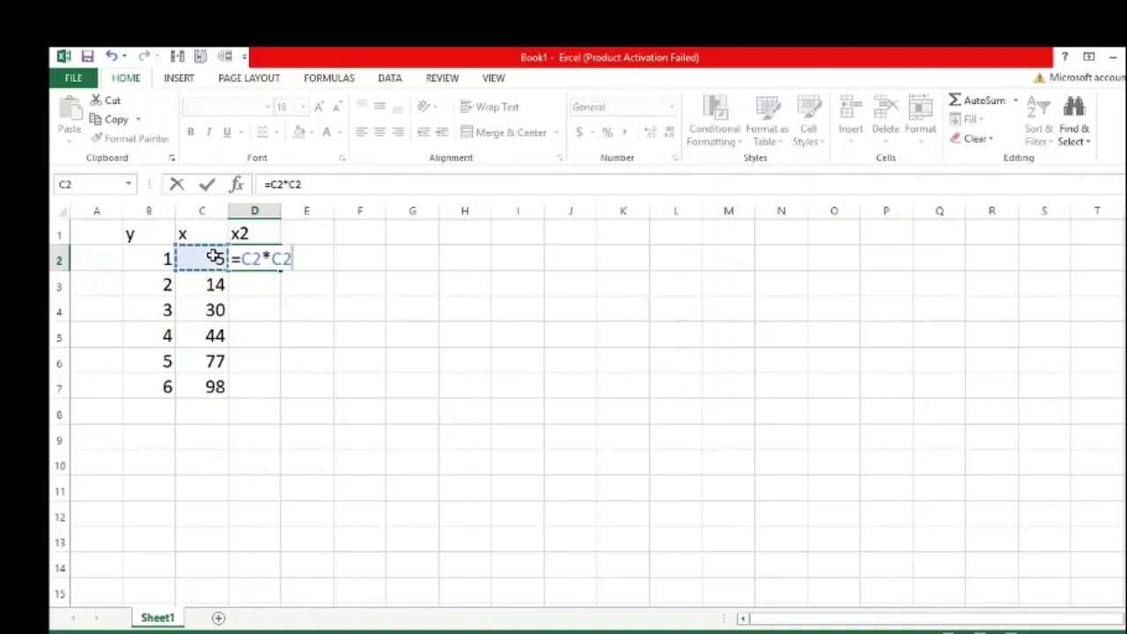
key("Return")
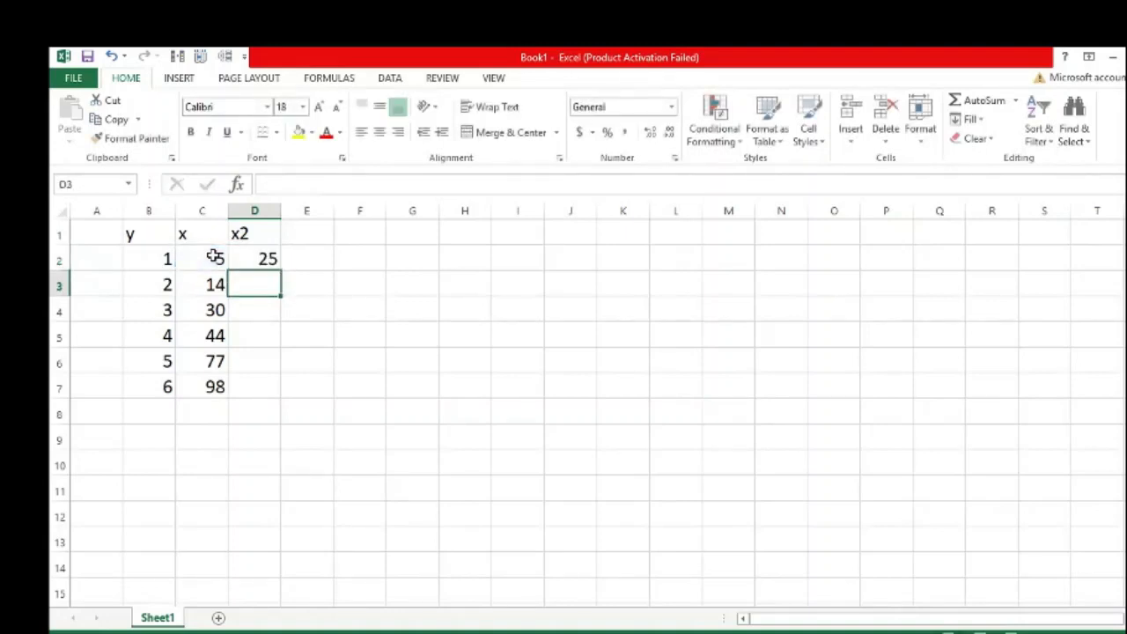
left_click(264, 260)
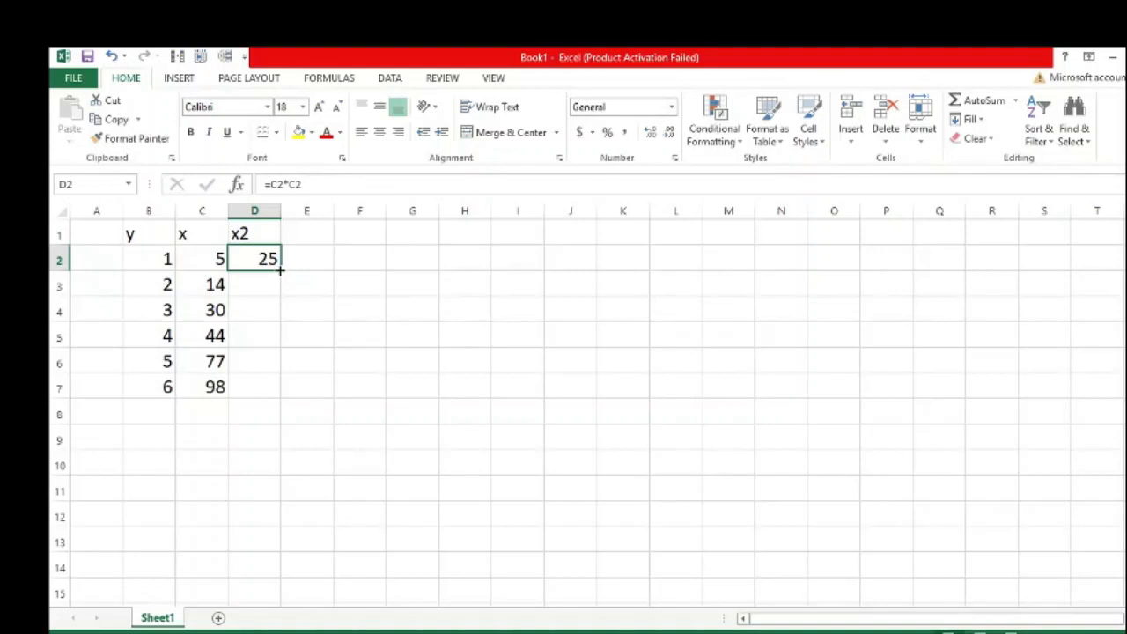
left_click_drag(280, 270, 278, 388)
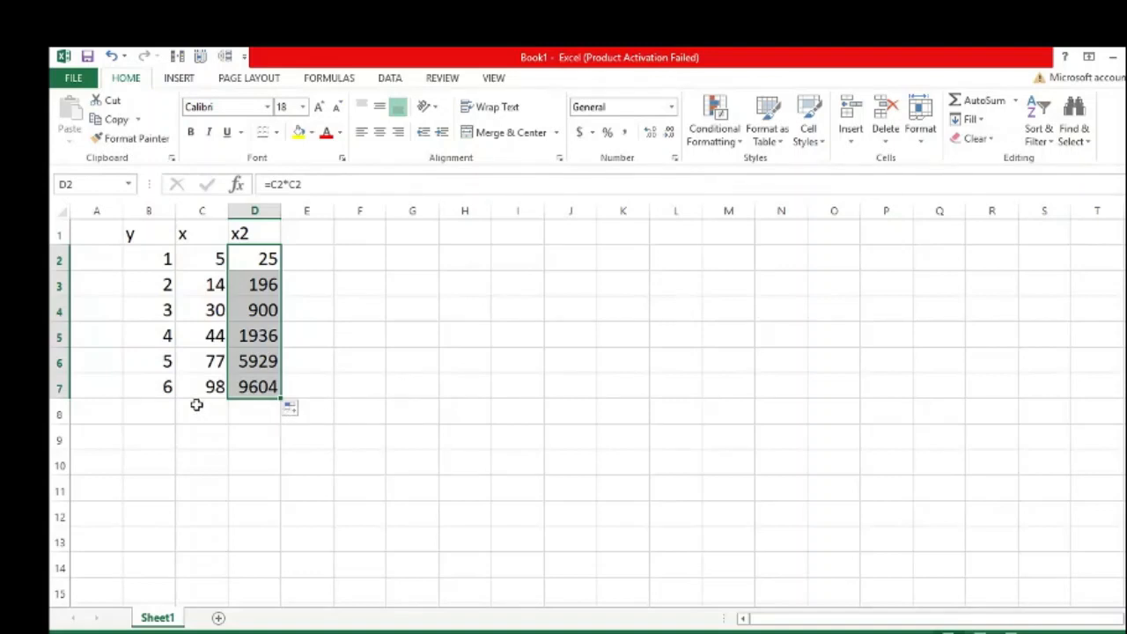
Begin a LINEST array formula across B8:D8 with the y values B2:B7 as the known y's
left_click(165, 411)
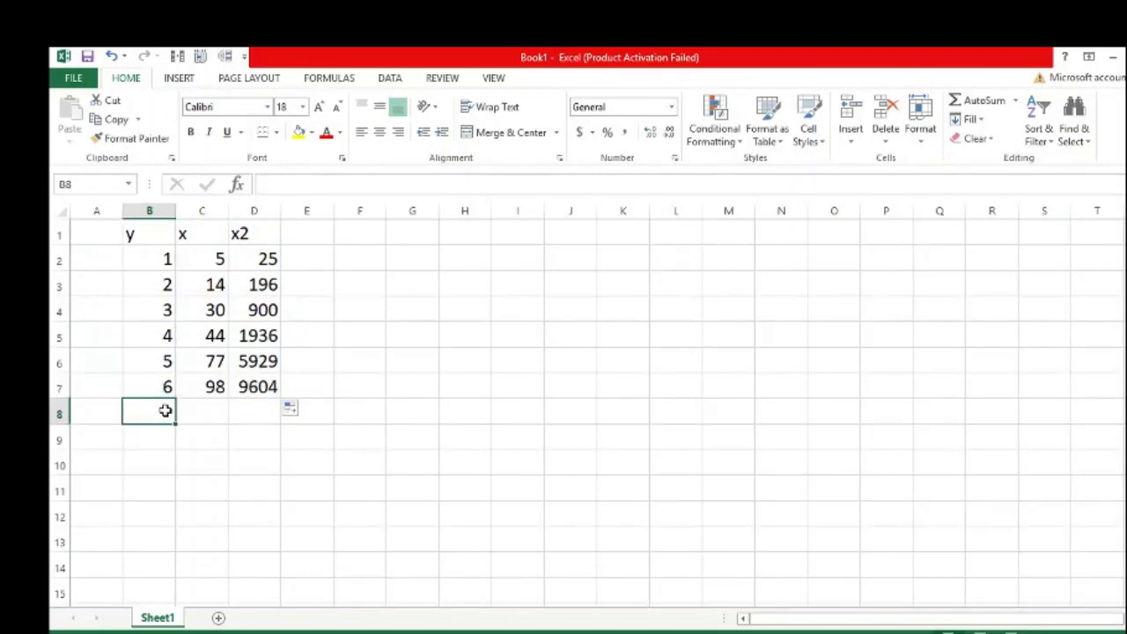
key("shift+Right")
key("shift+Right")
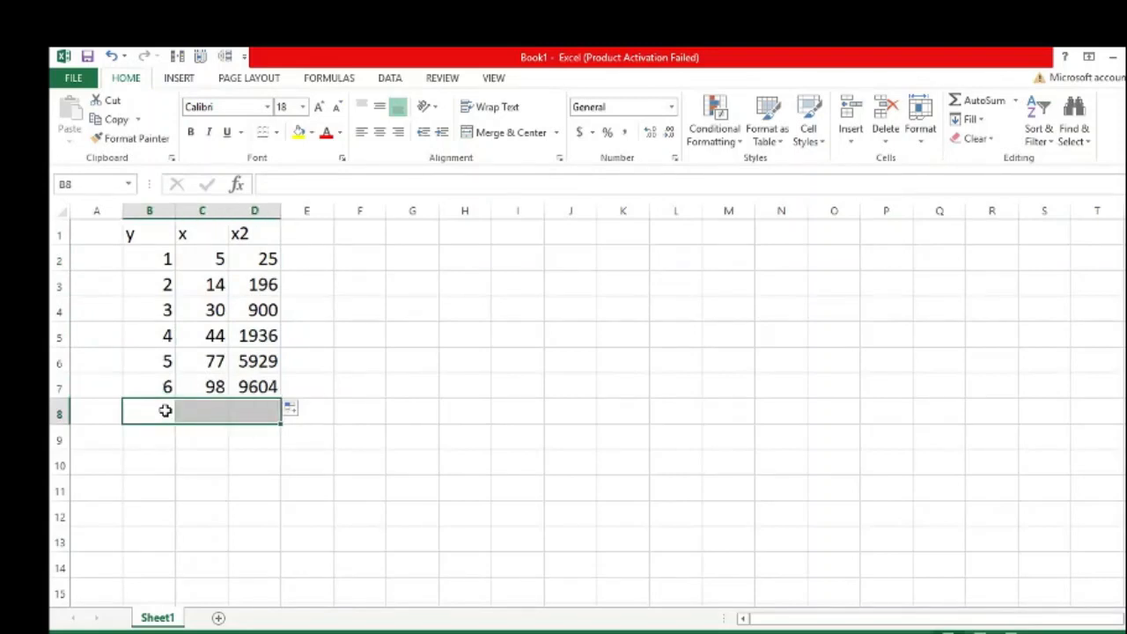
type("=")
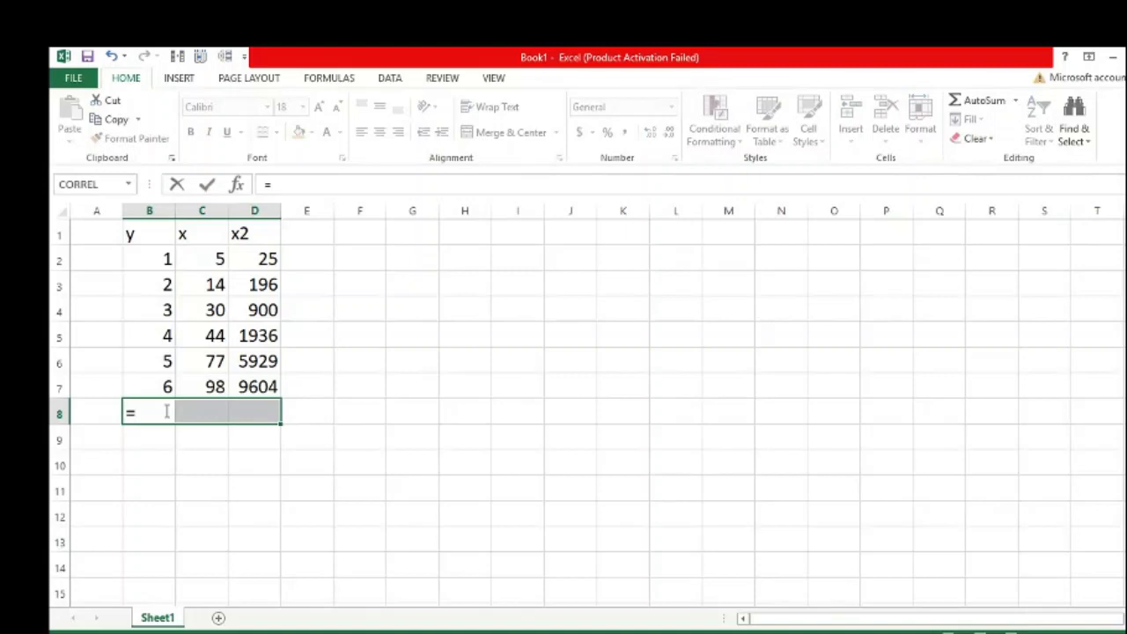
type("li")
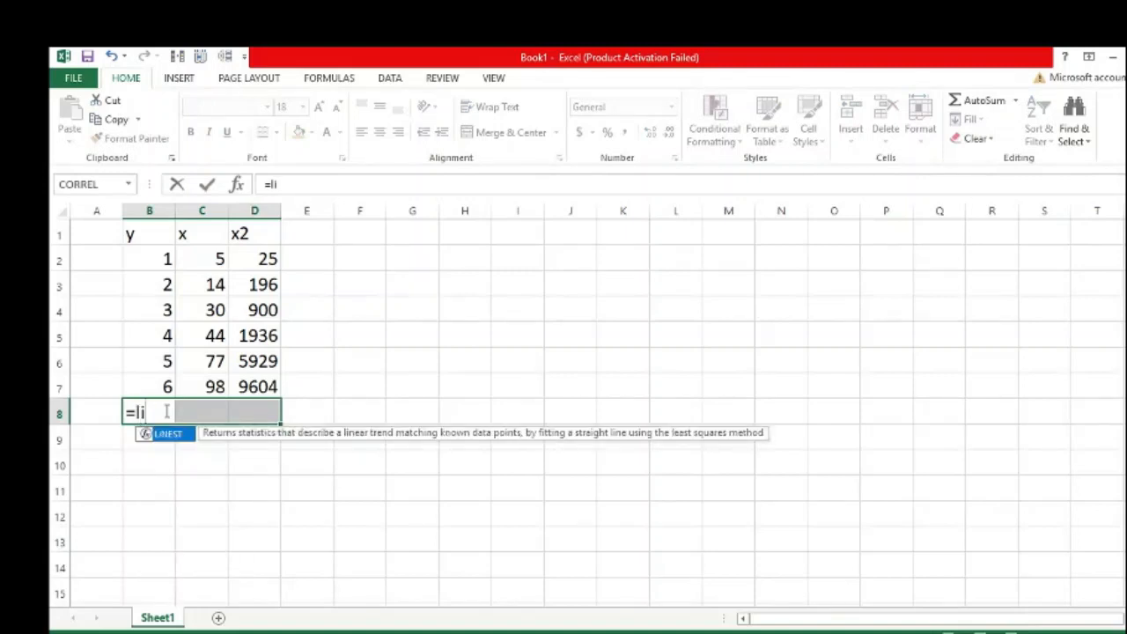
double_click(168, 435)
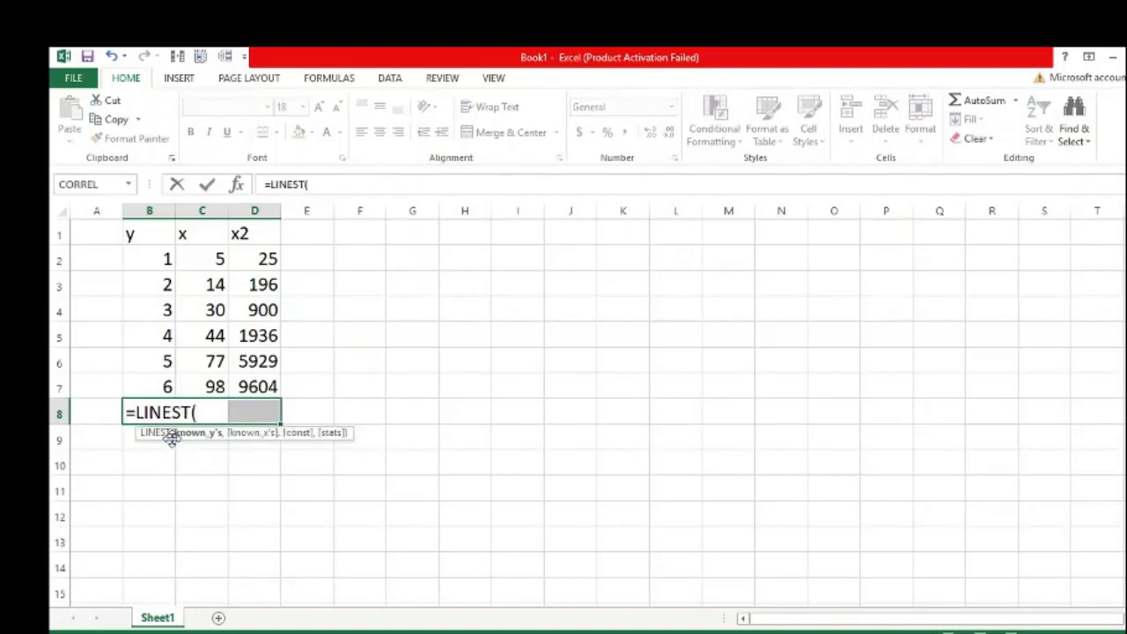
left_click(149, 263)
key("shift+Down")
key("shift+Down")
key("shift+Down")
key("shift+Down")
key("shift+Down")
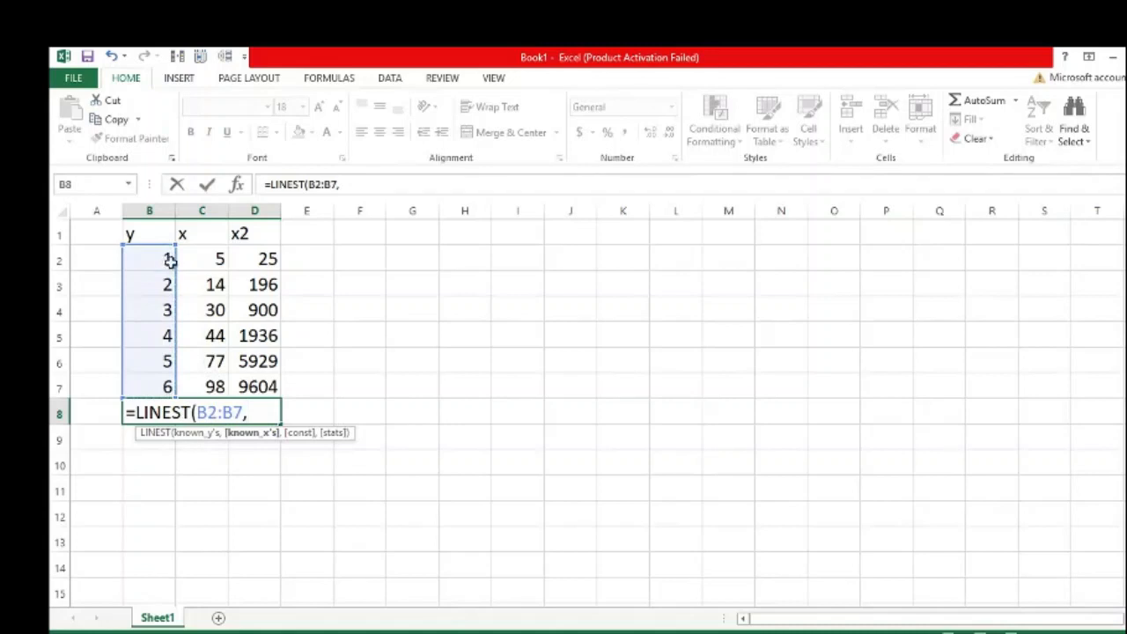
Supply the x and x2 columns, C2:D7, as the LINEST formula's known x's
left_click(210, 262)
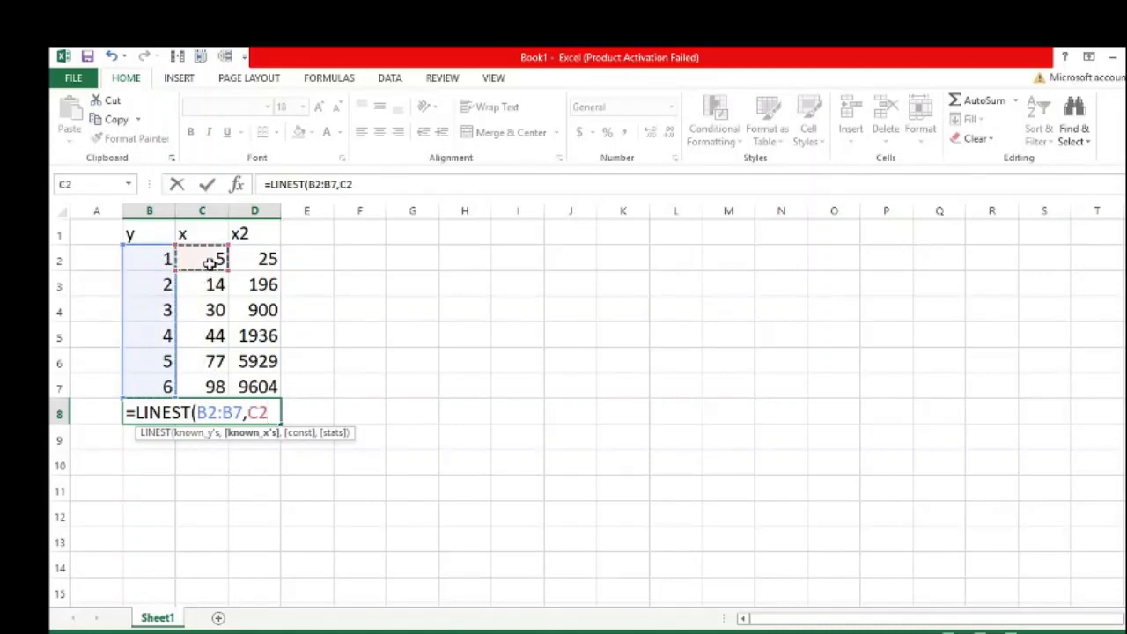
key("shift+Right")
key("shift+Down")
key("shift+Down")
key("shift+Down")
key("shift+Down")
key("shift+Down")
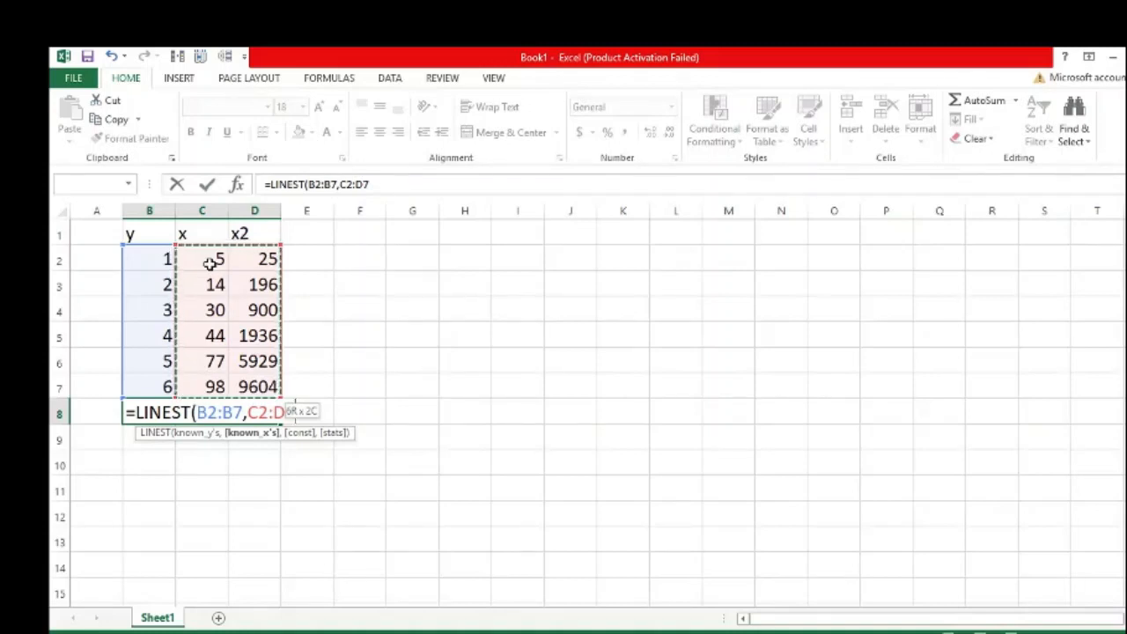
Finish LINEST with const TRUE and stats FALSE, and enter it as an array formula in B8:D8
type(",")
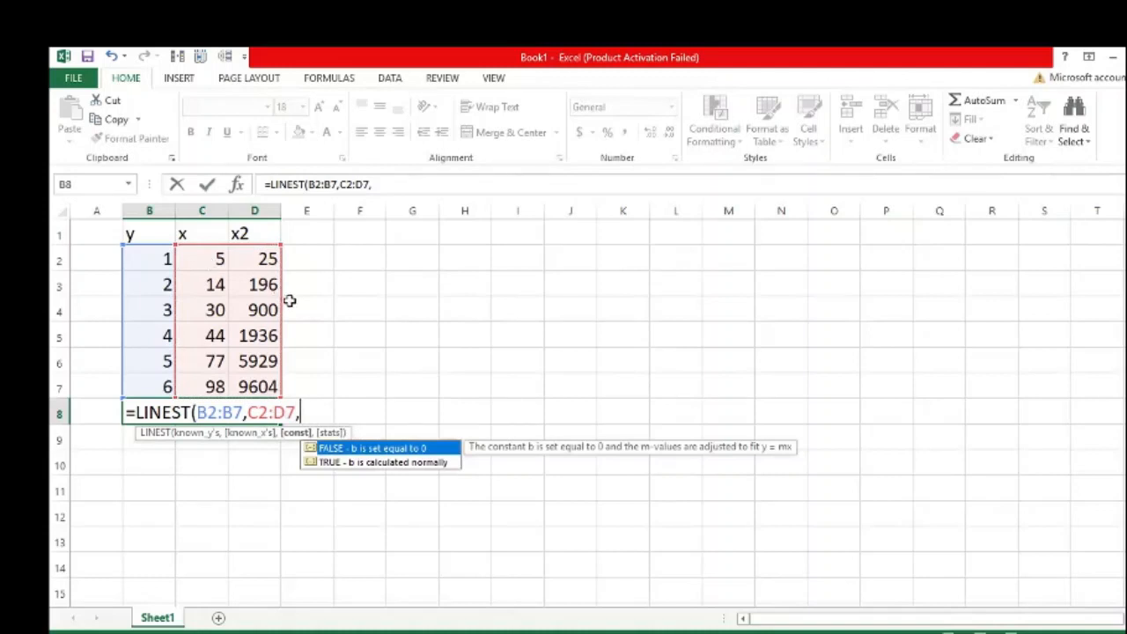
double_click(330, 460)
type(",")
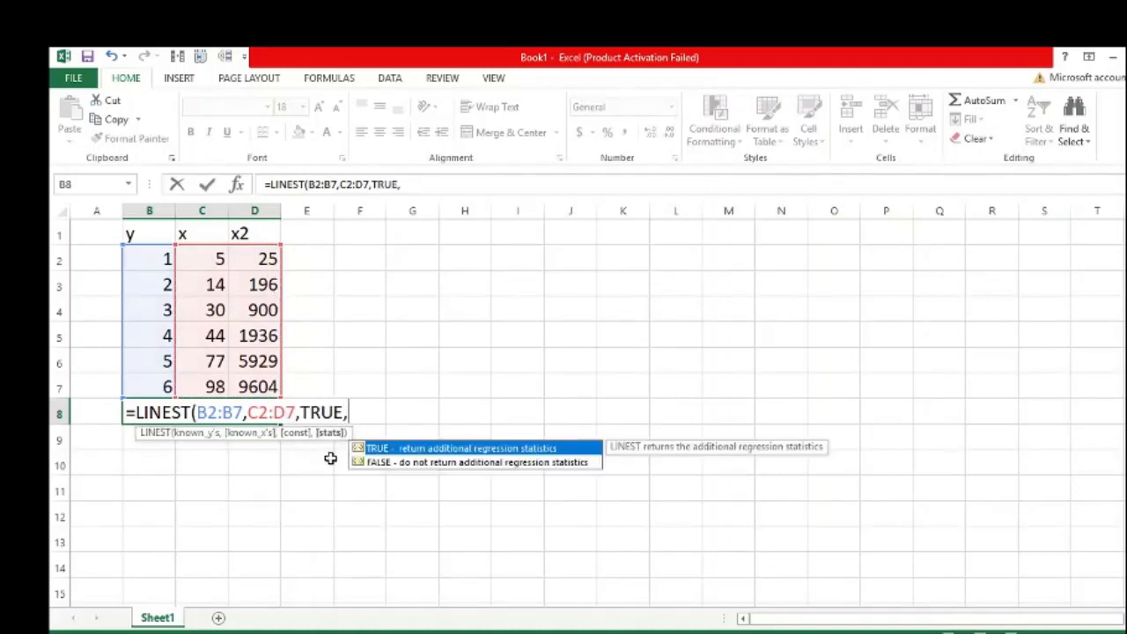
left_click(390, 464)
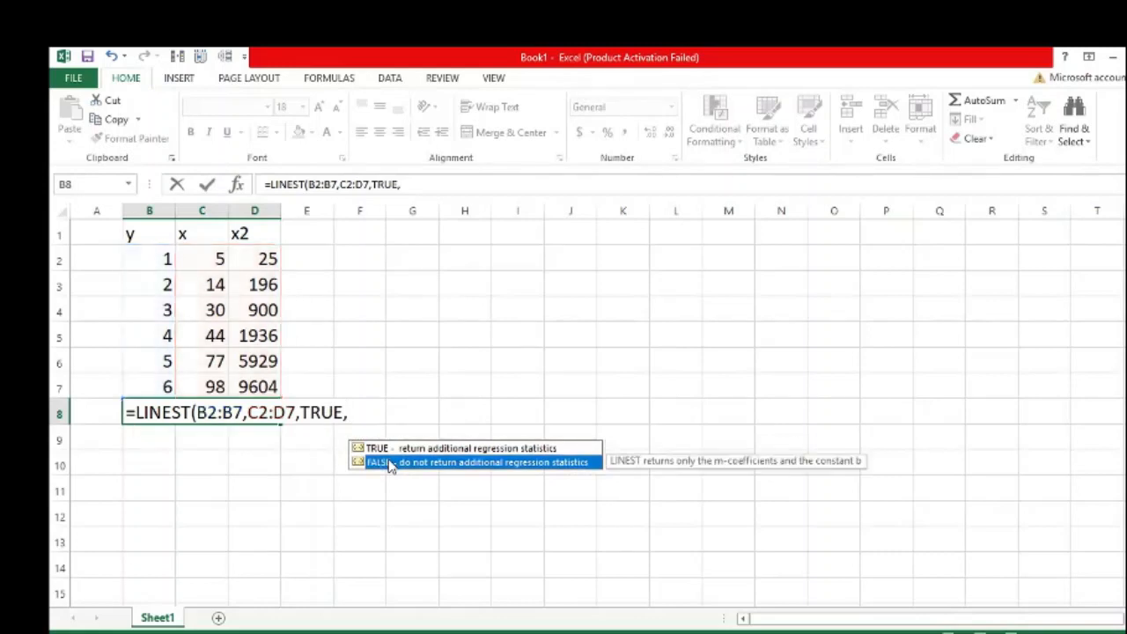
double_click(390, 464)
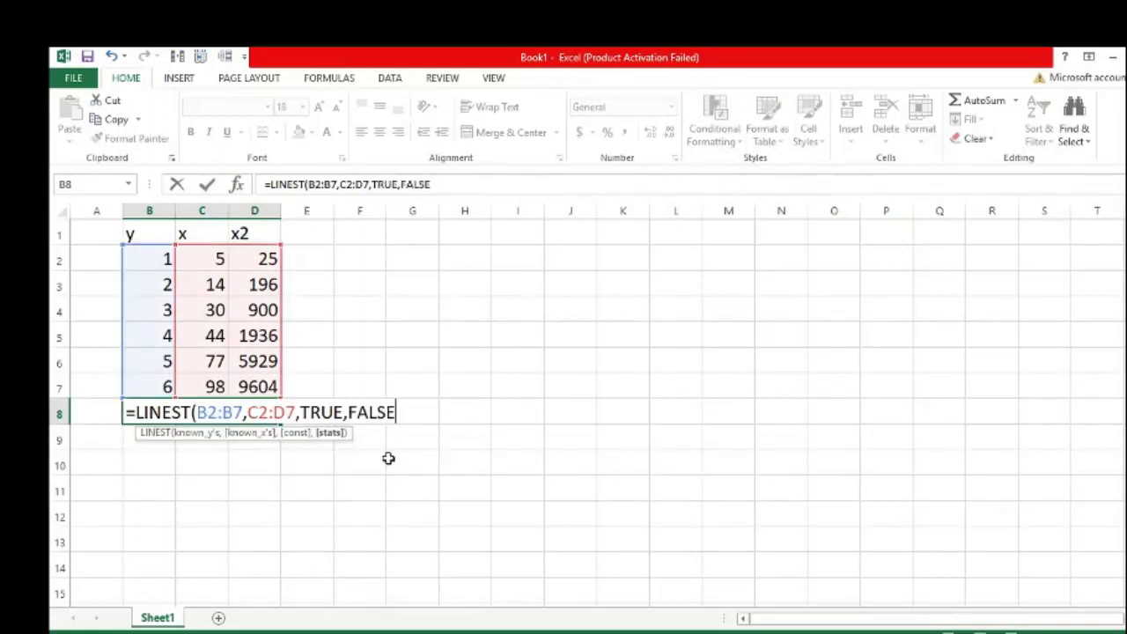
type(")")
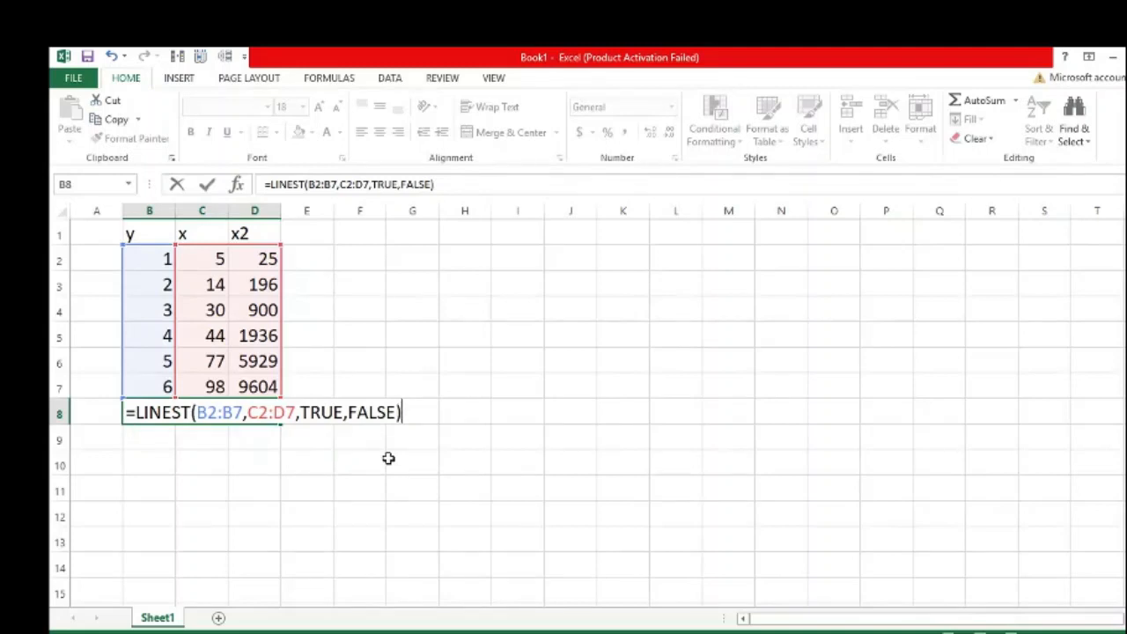
key("ctrl+shift+Return")
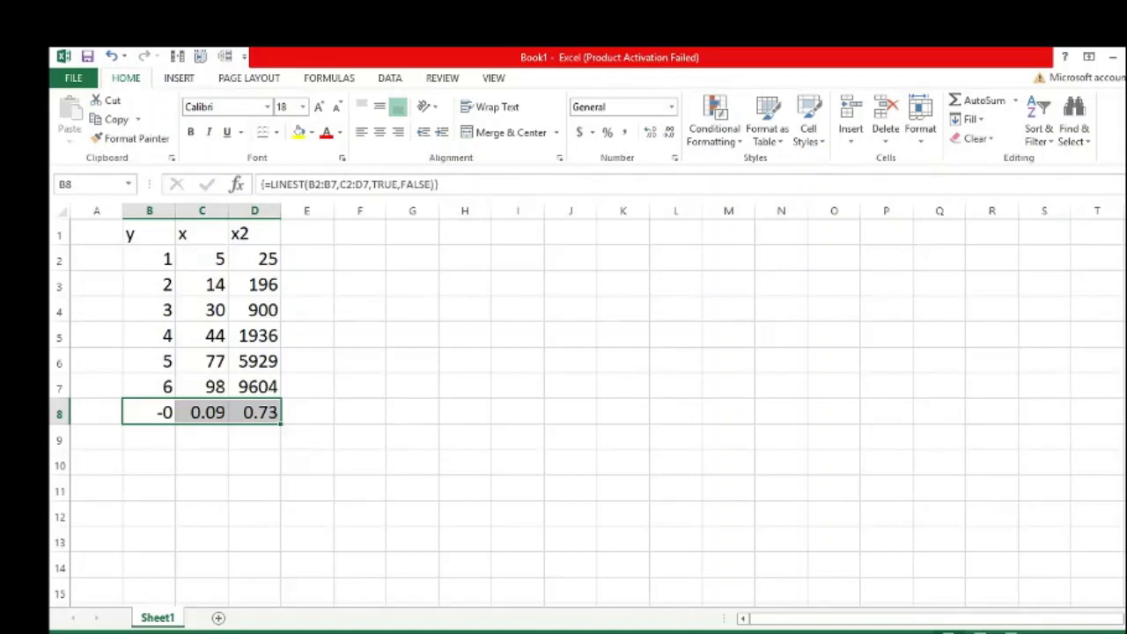
Switch to the Sketchpad and handwrite "1) Path." below the quadratic equation
left_click(1034, 633)
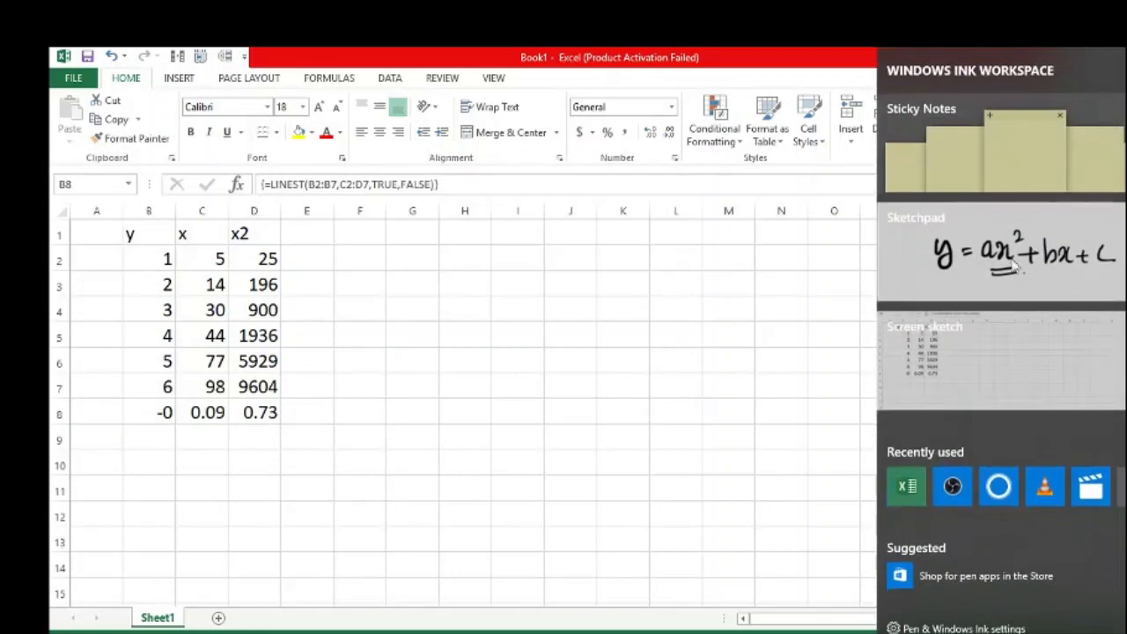
left_click(1015, 232)
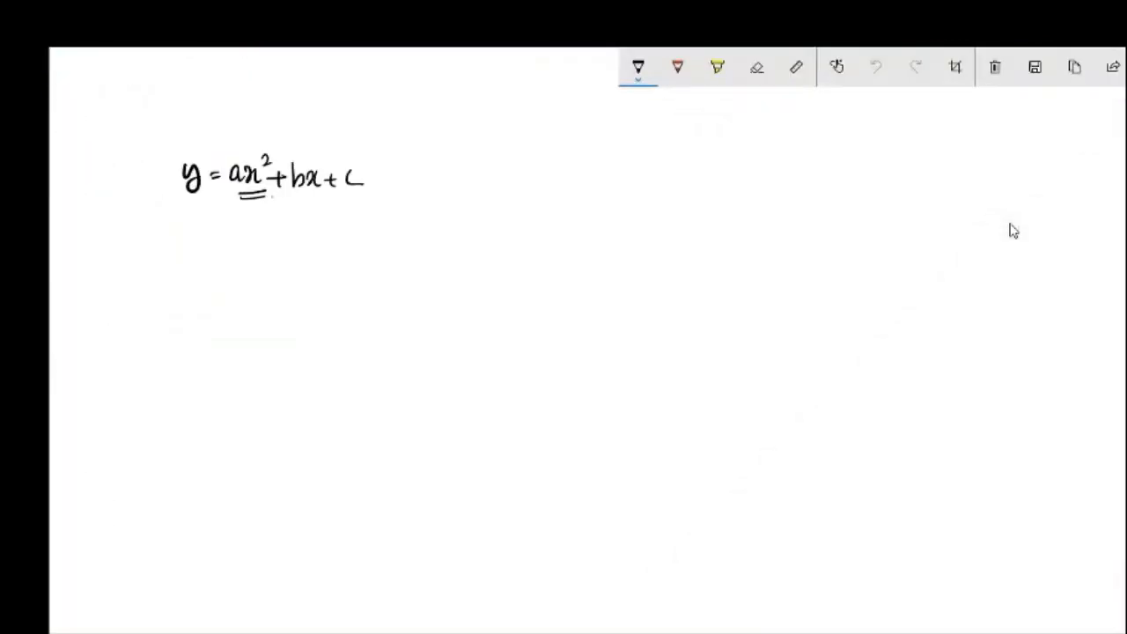
mouse_move(104, 231)
left_mouse_down()
mouse_move(94, 257)
mouse_move(134, 239)
left_mouse_up()
left_click_drag(142, 234, 158, 243)
mouse_move(163, 224)
left_mouse_down()
mouse_move(165, 245)
mouse_move(176, 244)
left_mouse_up()
left_click_drag(185, 238, 184, 240)
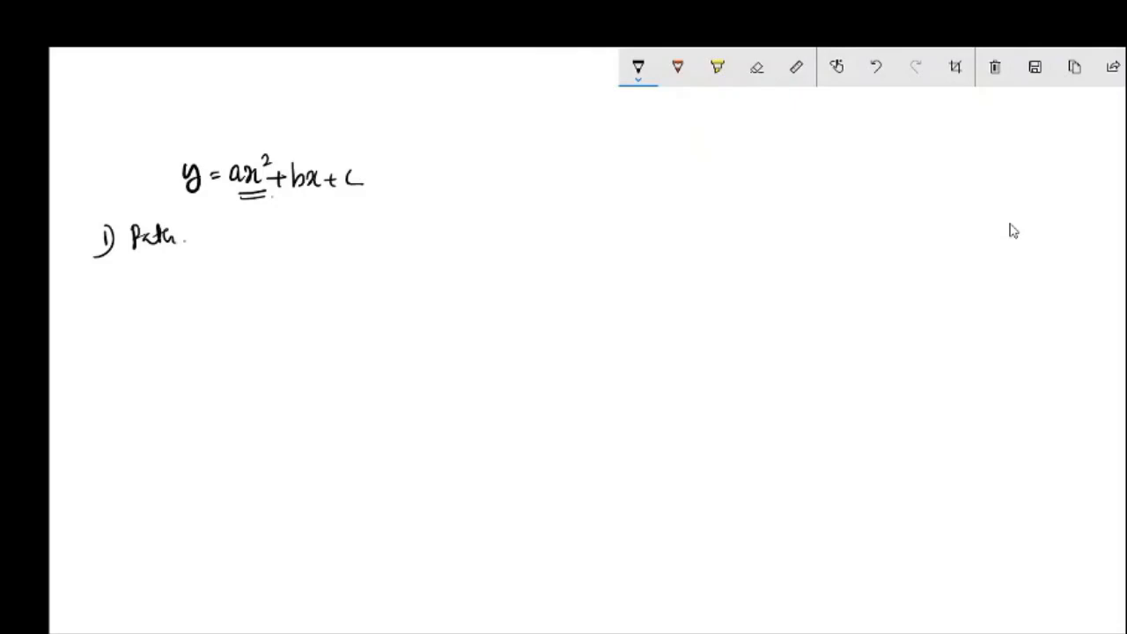
Handwrite "Parabola" below the Path line and start an equation under it with "y ="
mouse_move(166, 286)
left_mouse_down()
mouse_move(167, 308)
mouse_move(171, 298)
left_mouse_up()
left_click_drag(177, 294, 243, 305)
mouse_move(245, 287)
left_mouse_down()
mouse_move(266, 305)
mouse_move(270, 356)
left_mouse_up()
left_click_drag(289, 338, 299, 338)
left_click_drag(289, 344, 300, 344)
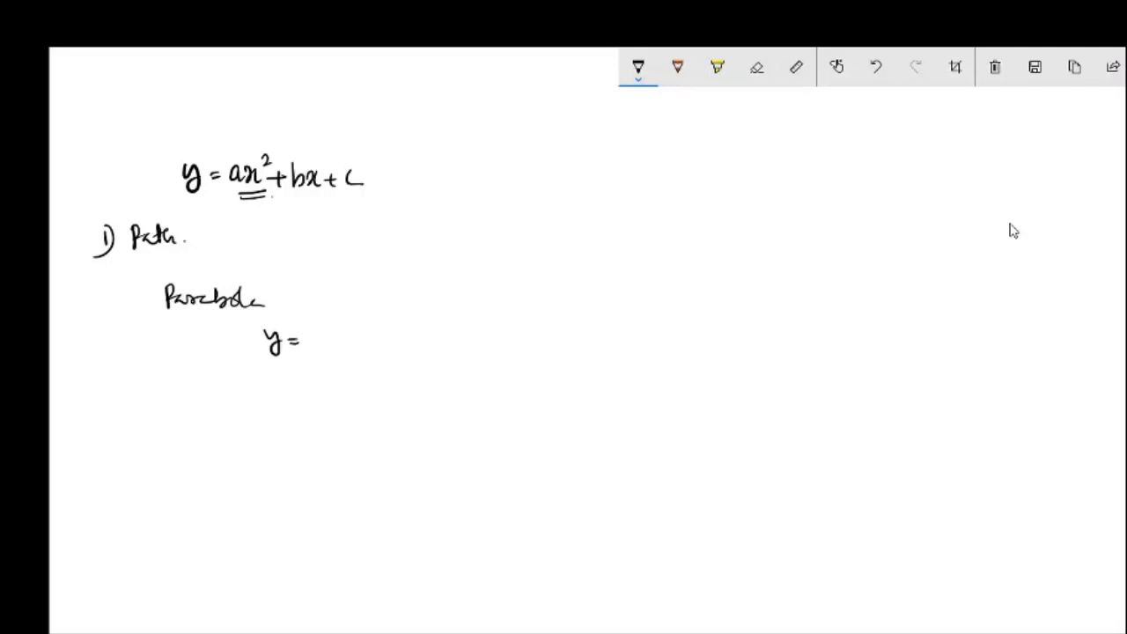
Complete the handwritten parabola equation as "y = 0.09x² + 0.73x" and double-underline it
mouse_move(323, 330)
left_mouse_down()
mouse_move(315, 347)
mouse_move(342, 333)
left_mouse_up()
left_click(330, 346)
mouse_move(354, 333)
left_mouse_down()
mouse_move(354, 347)
mouse_move(369, 346)
left_mouse_up()
mouse_move(373, 332)
left_mouse_down()
mouse_move(363, 347)
mouse_move(384, 332)
left_mouse_up()
mouse_move(378, 341)
left_mouse_down()
mouse_move(398, 341)
mouse_move(387, 352)
mouse_move(411, 330)
mouse_move(437, 329)
mouse_move(432, 346)
left_mouse_up()
left_click(419, 344)
left_click_drag(445, 331, 441, 351)
left_click_drag(451, 335, 453, 347)
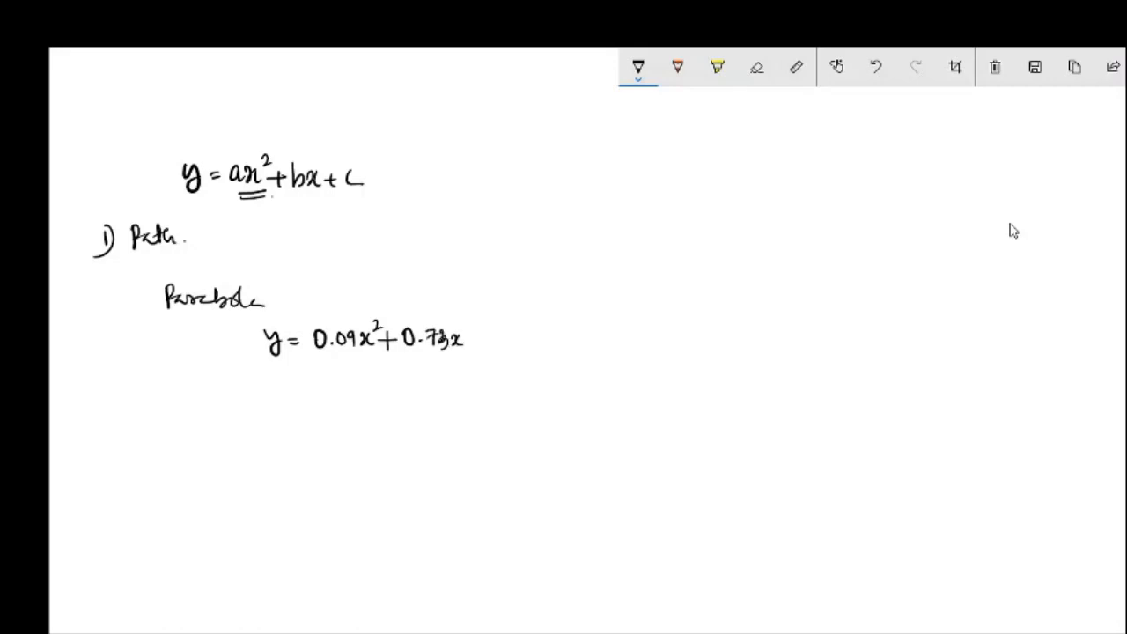
left_click_drag(338, 365, 414, 364)
left_click_drag(338, 368, 414, 368)
Handwrite the prediction question "x = 4, y = ?" below the underlined equation
left_click_drag(225, 423, 234, 436)
mouse_move(231, 425)
left_mouse_down()
mouse_move(241, 437)
mouse_move(253, 428)
left_mouse_up()
mouse_move(248, 434)
left_mouse_down()
mouse_move(284, 431)
mouse_move(279, 441)
left_mouse_up()
mouse_move(296, 438)
left_mouse_down()
mouse_move(292, 447)
mouse_move(321, 440)
left_mouse_up()
left_click_drag(332, 428, 340, 433)
left_click_drag(343, 421, 349, 438)
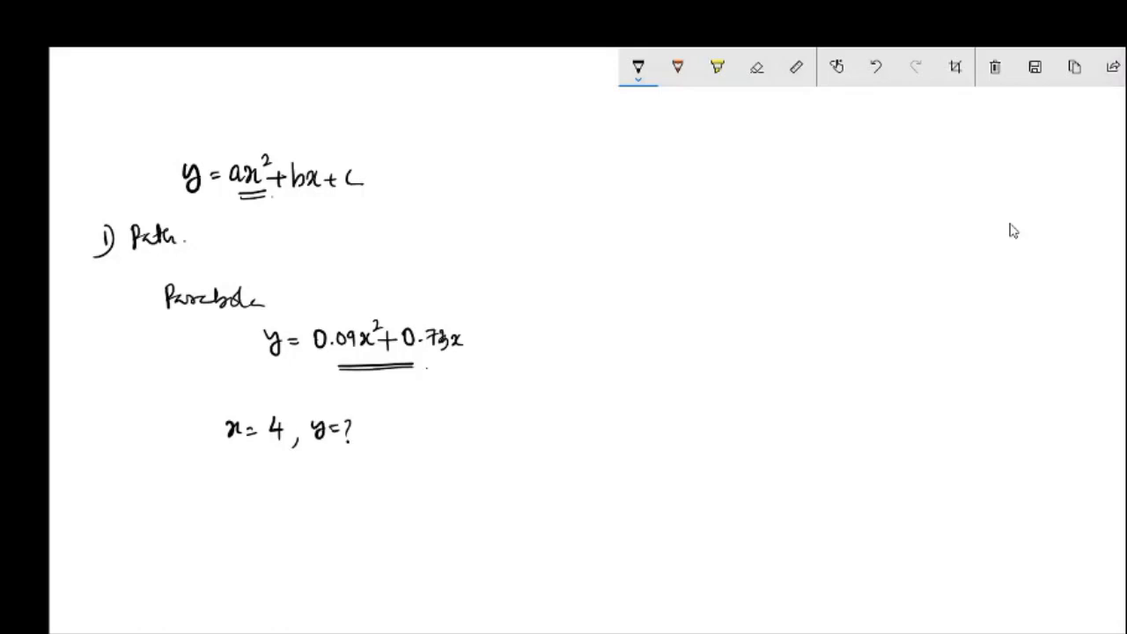
Back in the Excel workbook, enter 4 in G5 and square it in H5 with =G5*G5
key("alt+Tab")
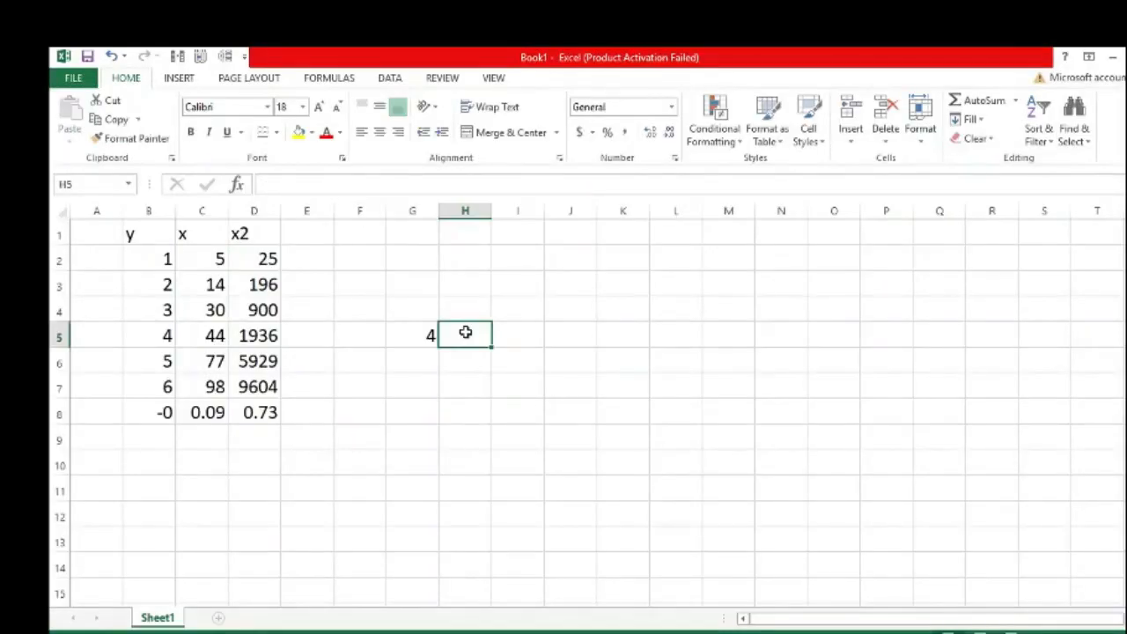
type("=")
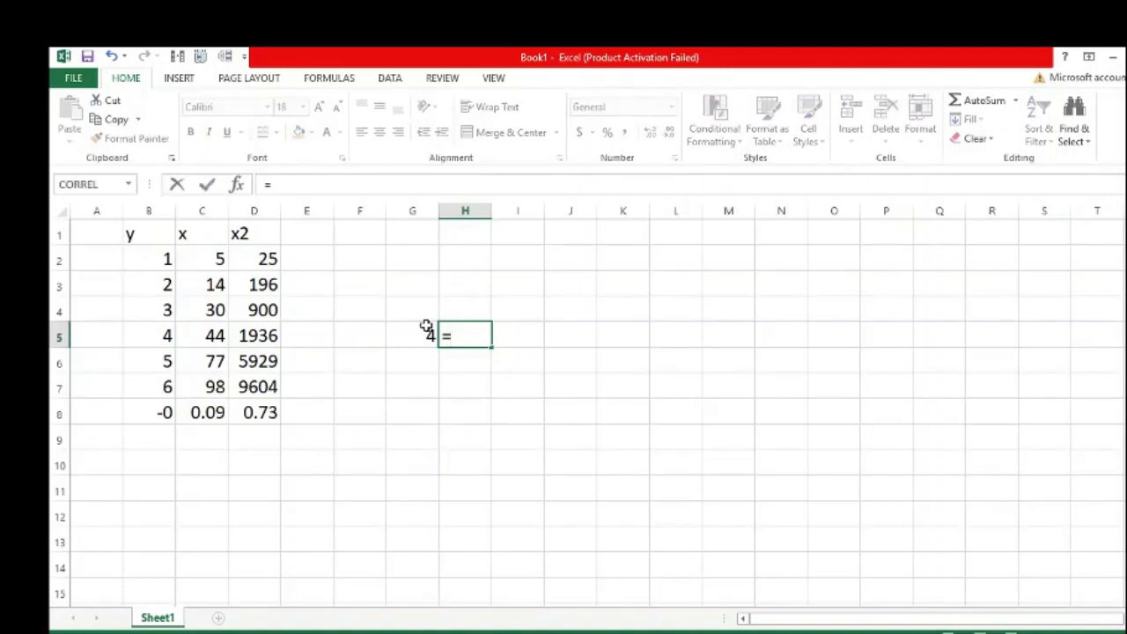
left_click(427, 328)
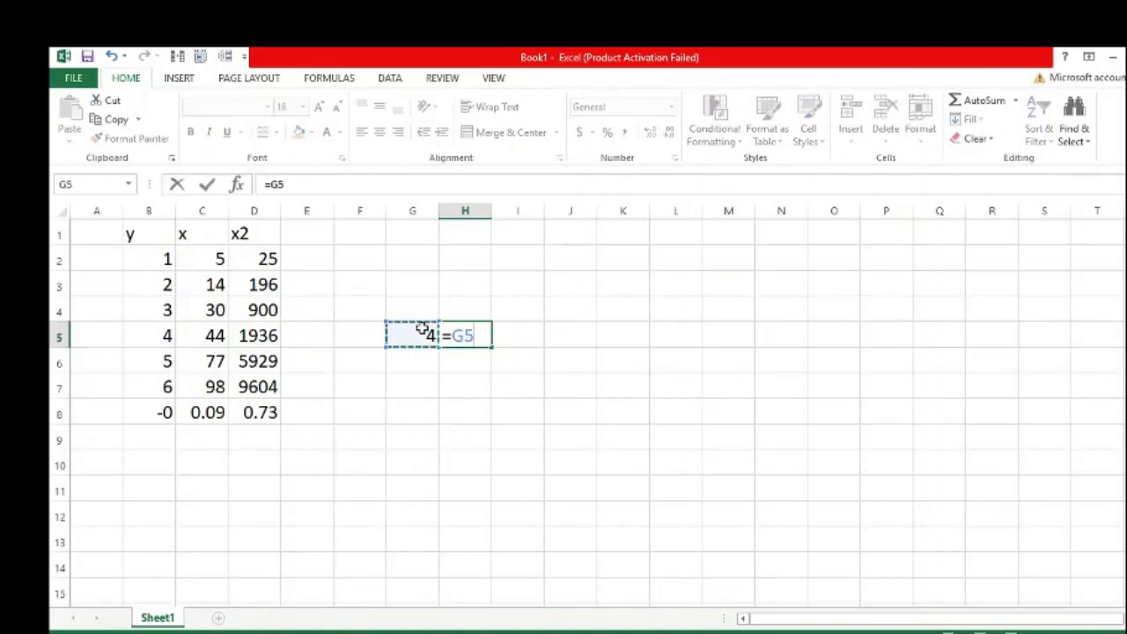
type("*")
left_click(423, 328)
key("Return")
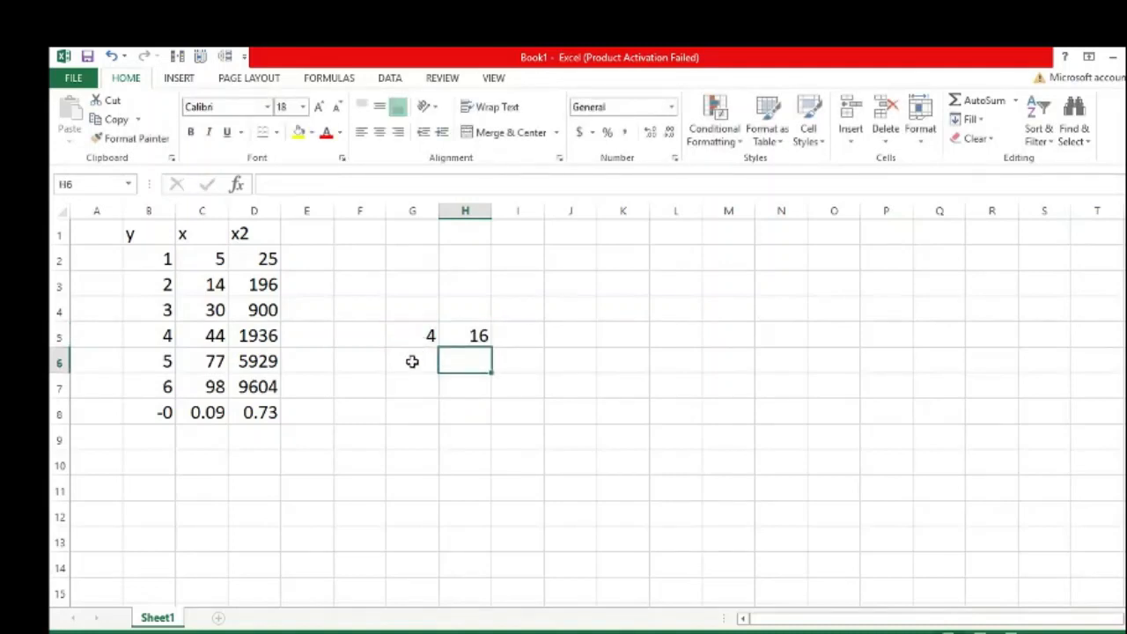
Begin a TREND formula in I5 with B2:B7 as the known y's
left_click(520, 340)
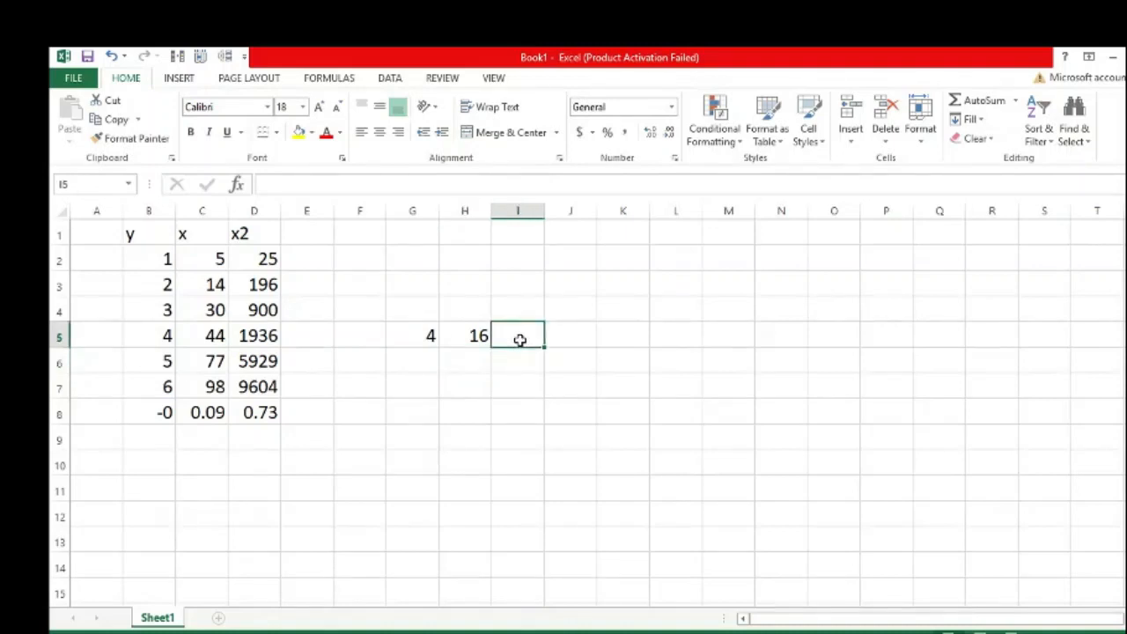
type("=tre")
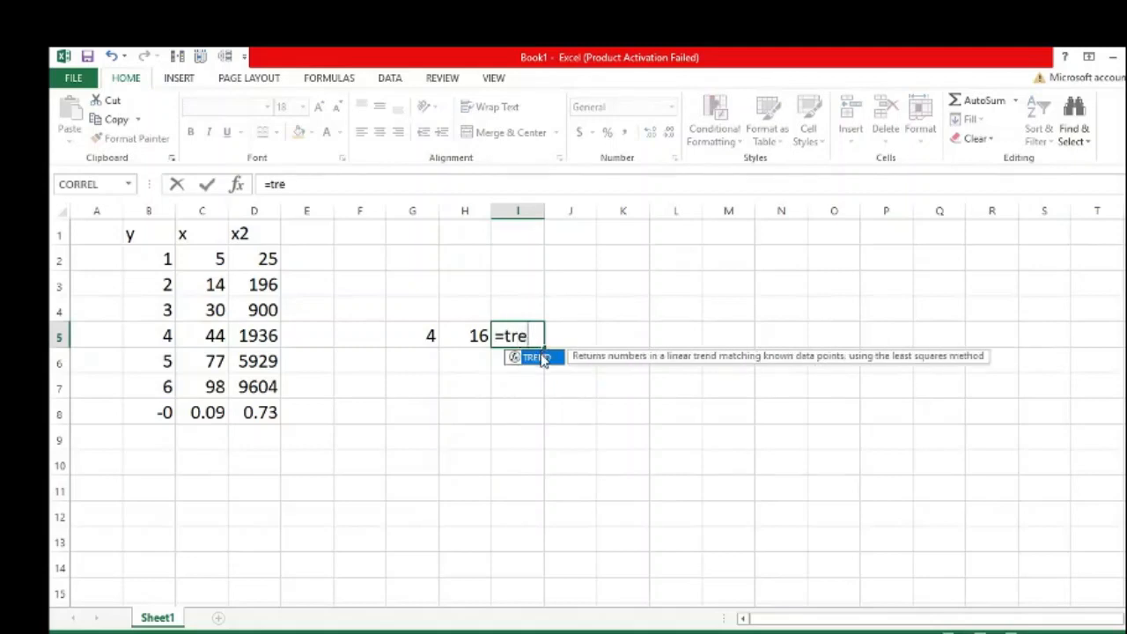
double_click(537, 357)
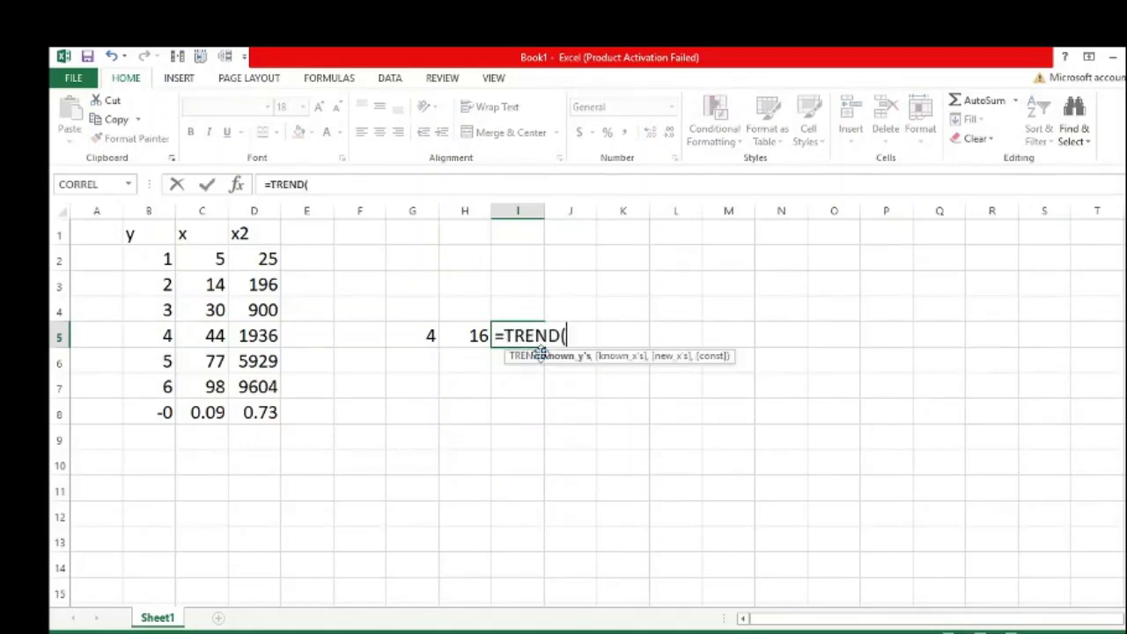
left_click(148, 253)
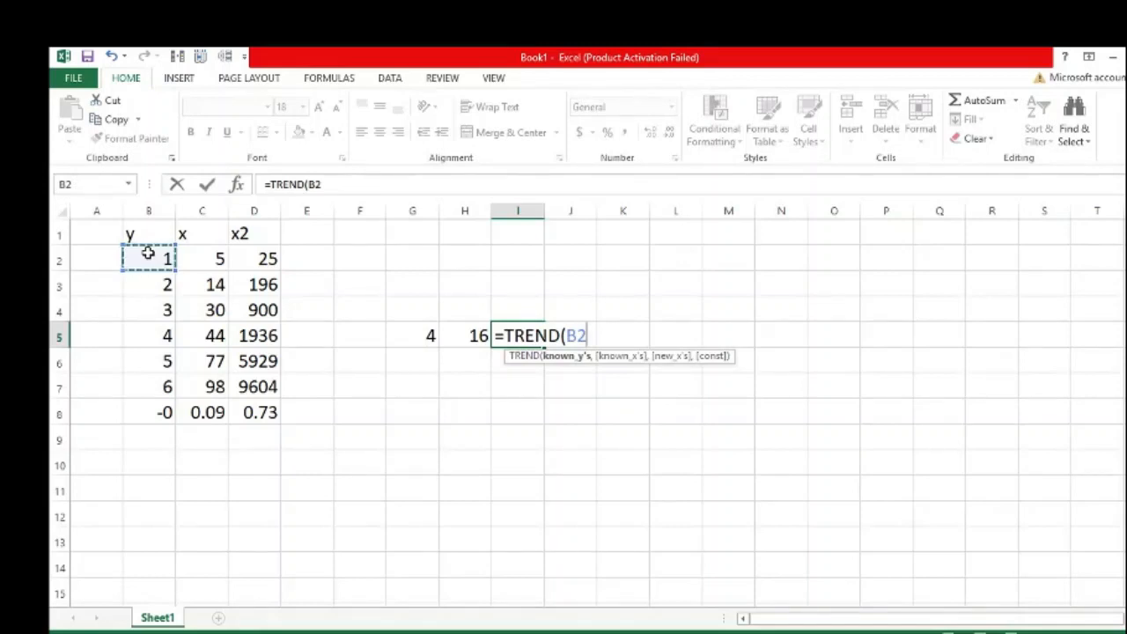
key("shift+Down")
key("shift+Down")
key("shift+Down")
key("shift+Down")
key("shift+Down")
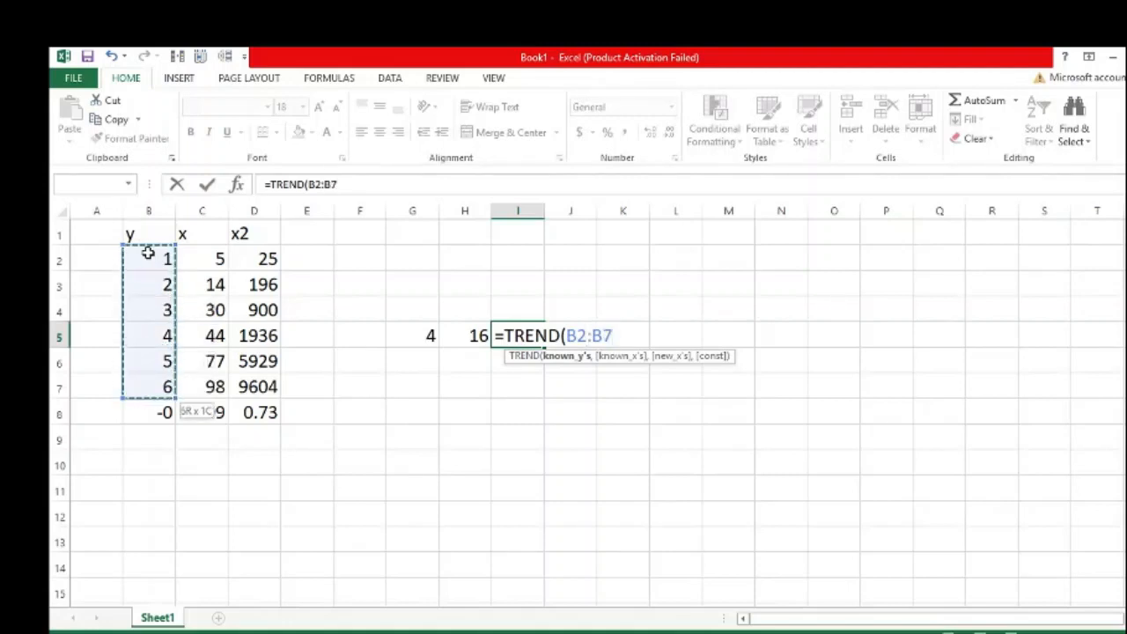
Supply C2:D7 as the TREND formula's known x's
type(",")
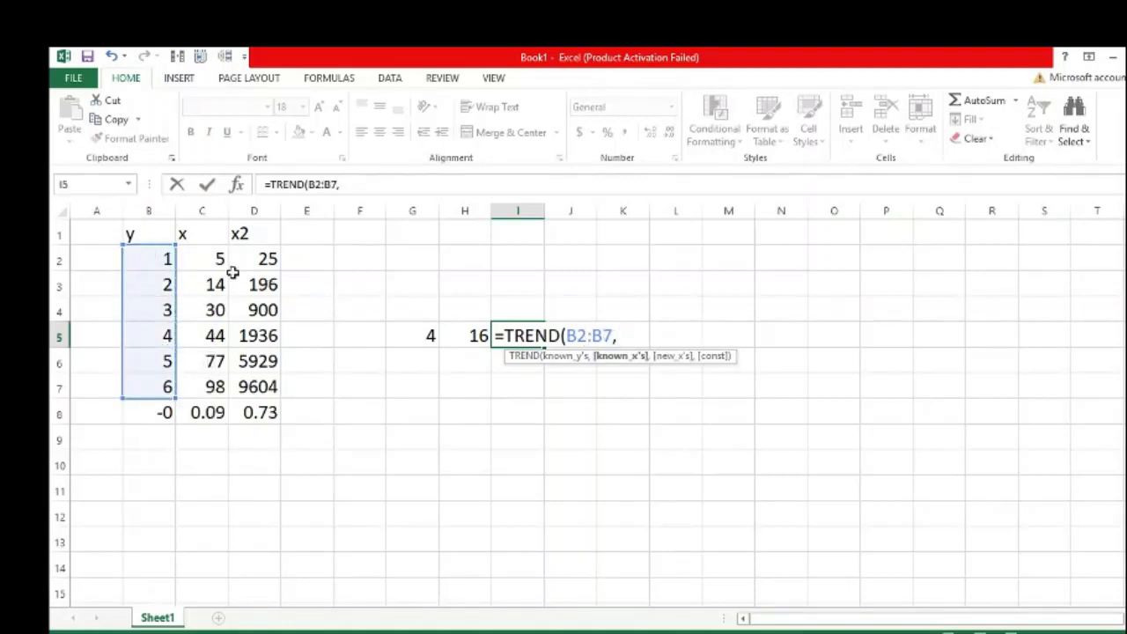
left_click(203, 259)
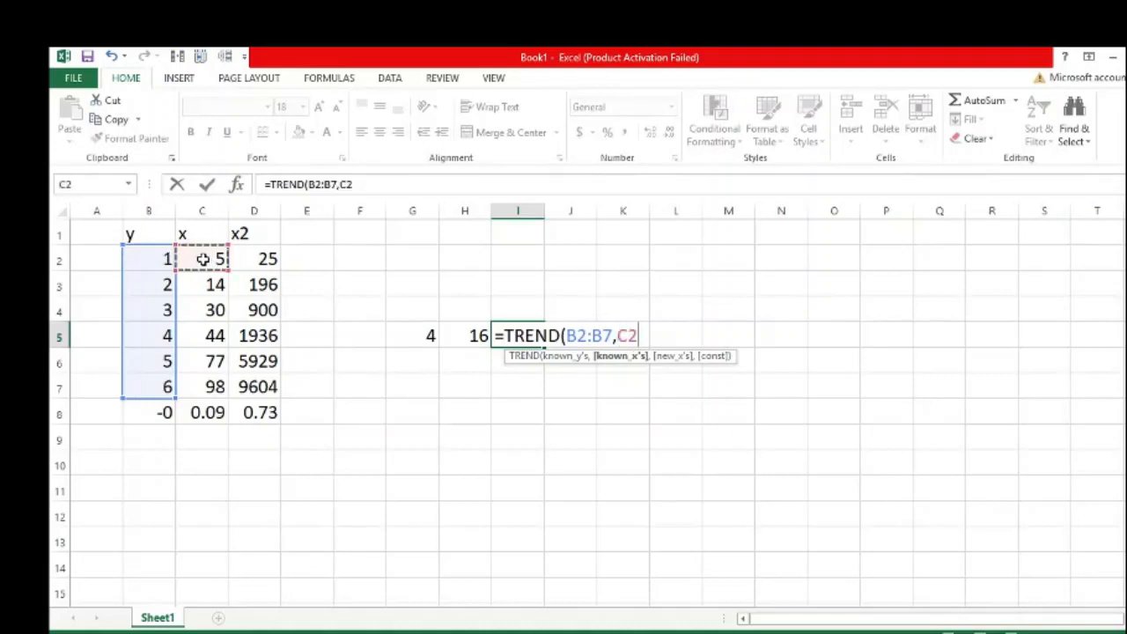
key("shift+Right")
key("shift+Down")
key("shift+Down")
key("shift+Down")
key("shift+Down")
key("shift+Down")
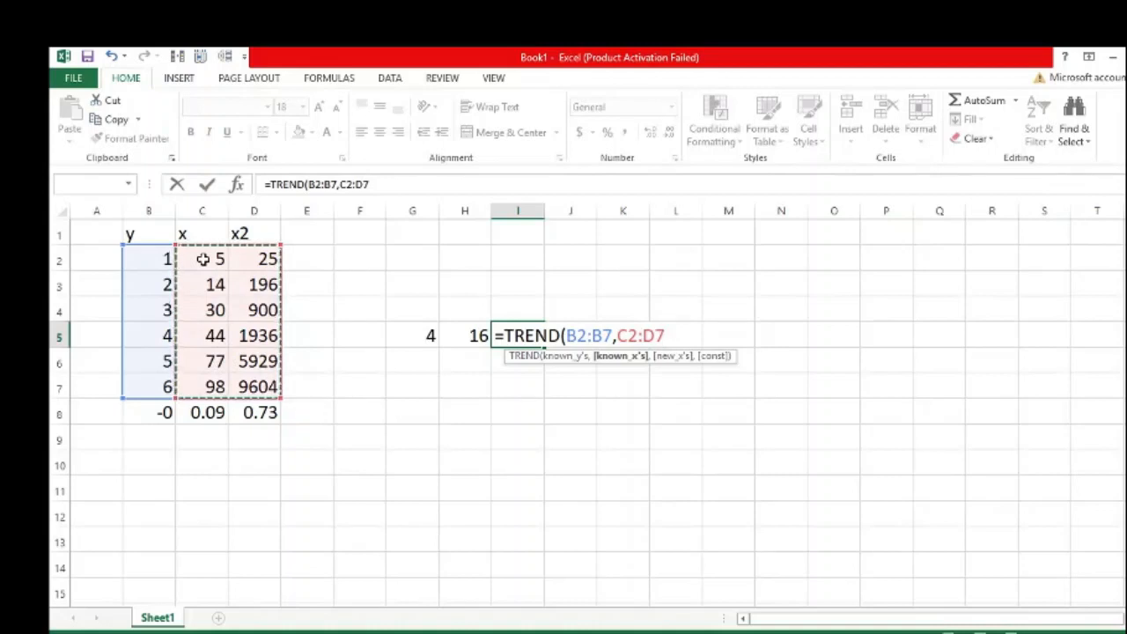
Complete the TREND formula in I5 with G5:H5 as the new x's and TRUE for the constant
type(",")
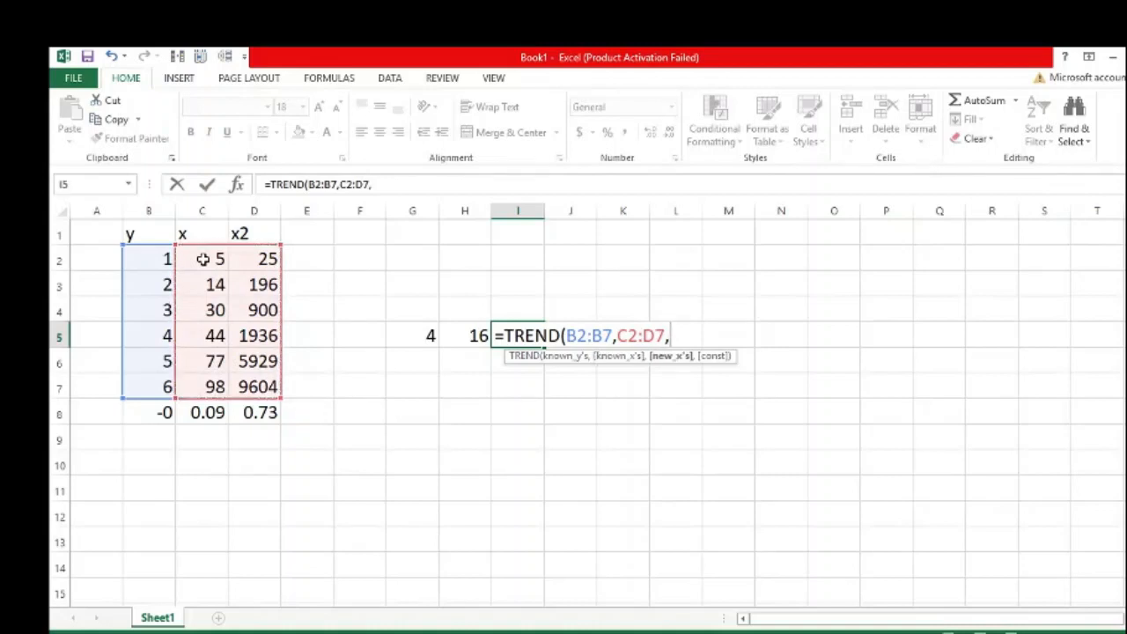
left_click(417, 332)
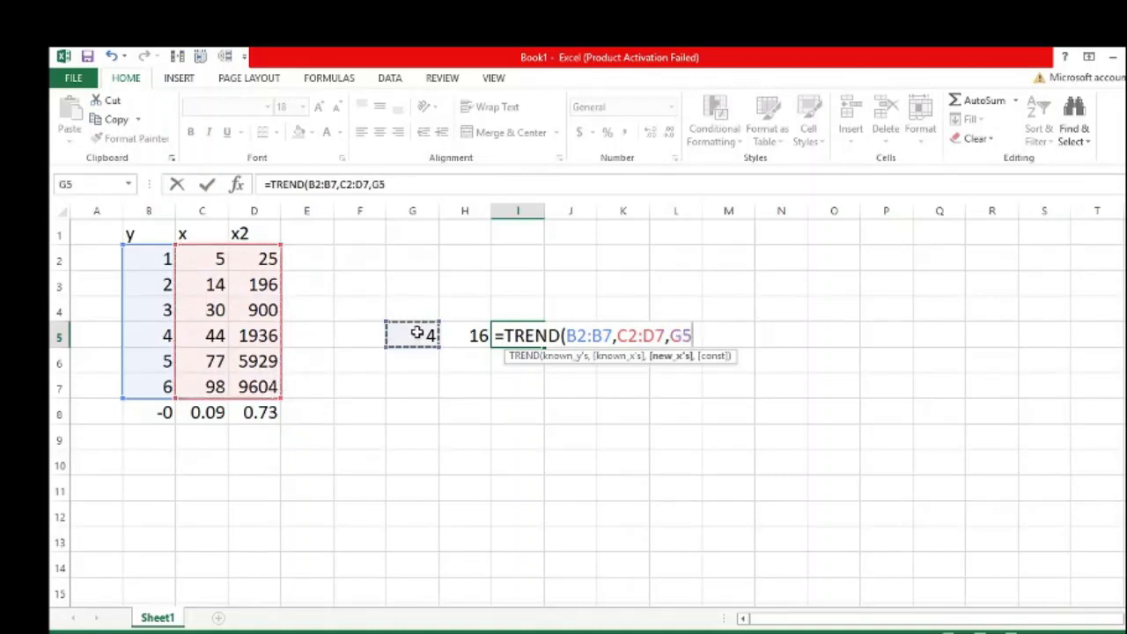
key("shift+Right")
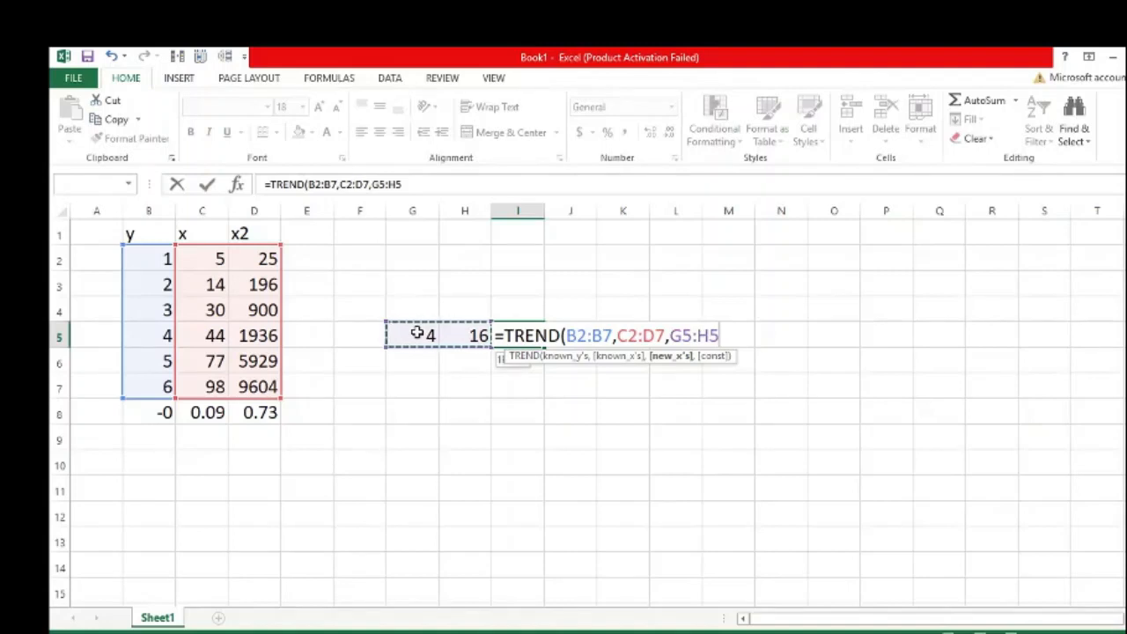
type(",")
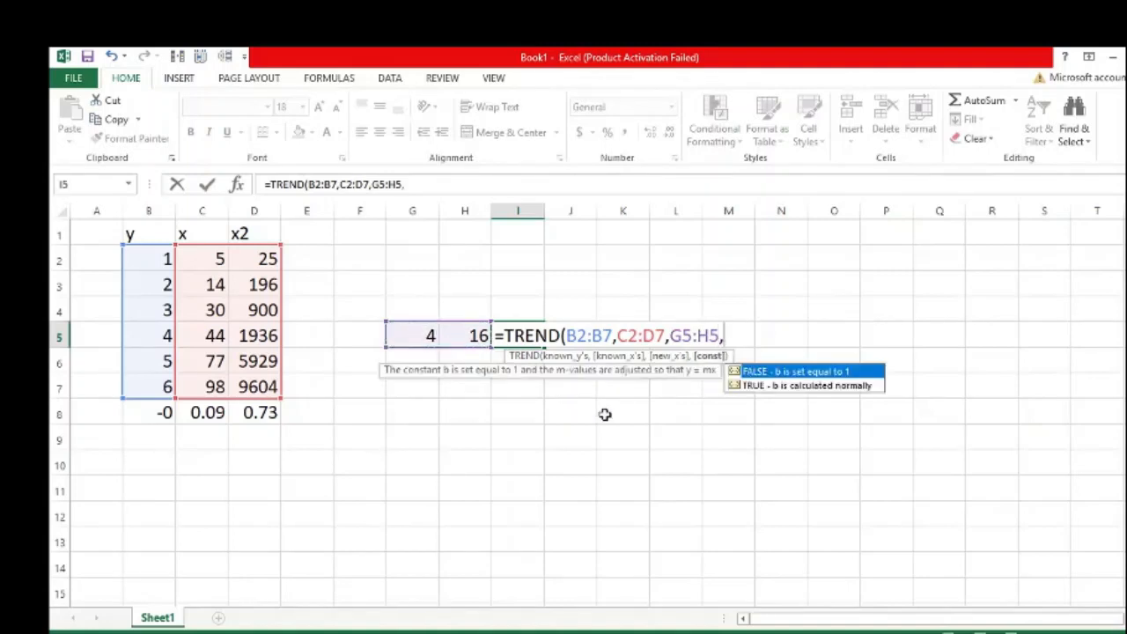
double_click(801, 386)
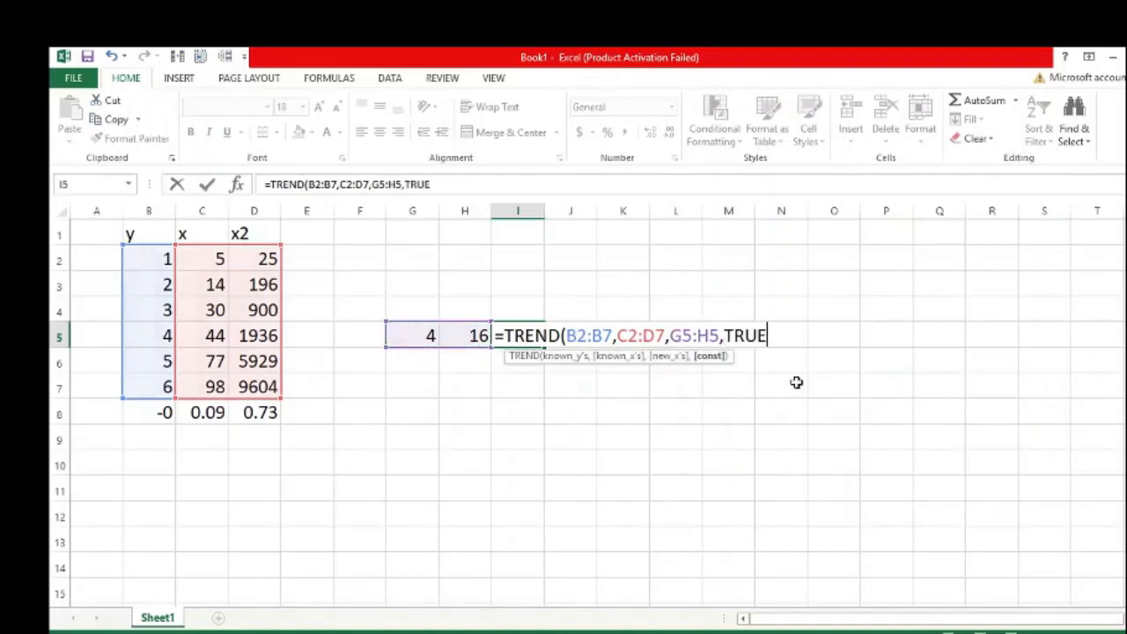
type(",")
key("BackSpace")
type(")")
key("Return")
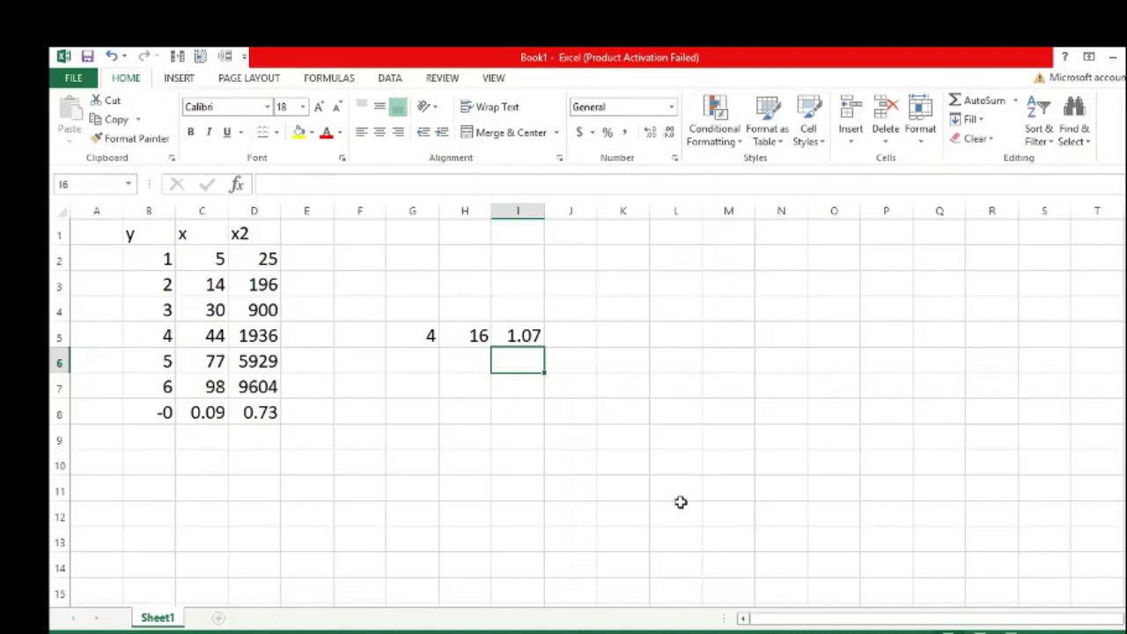
Switch to the handwriting sketchpad and clear all the existing ink
left_click(802, 632)
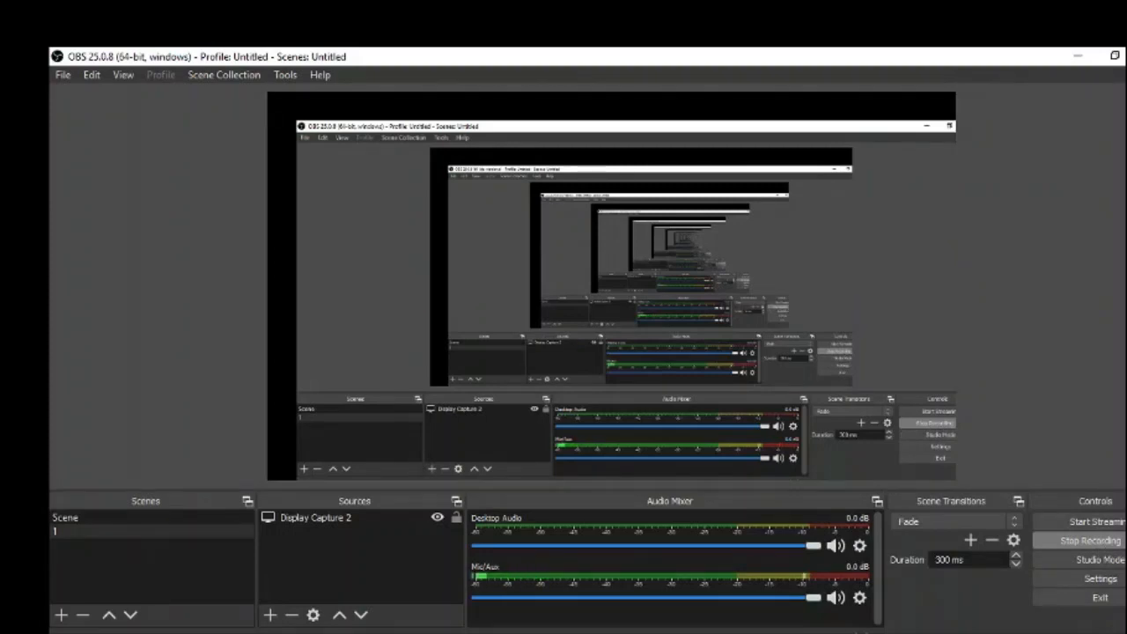
left_click(1033, 632)
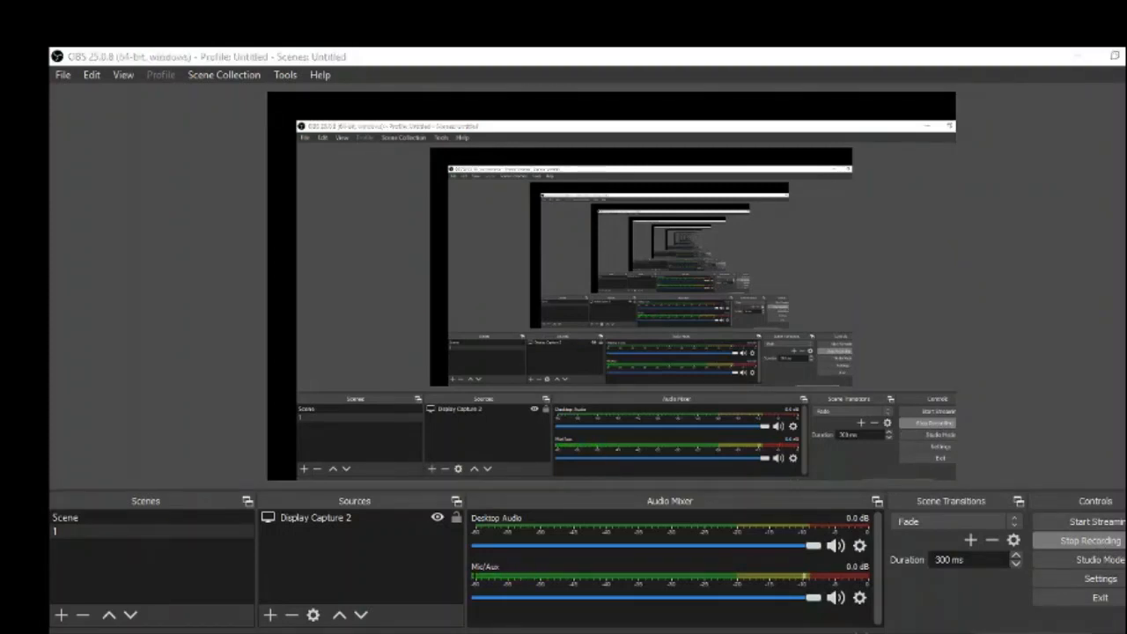
left_click(1051, 278)
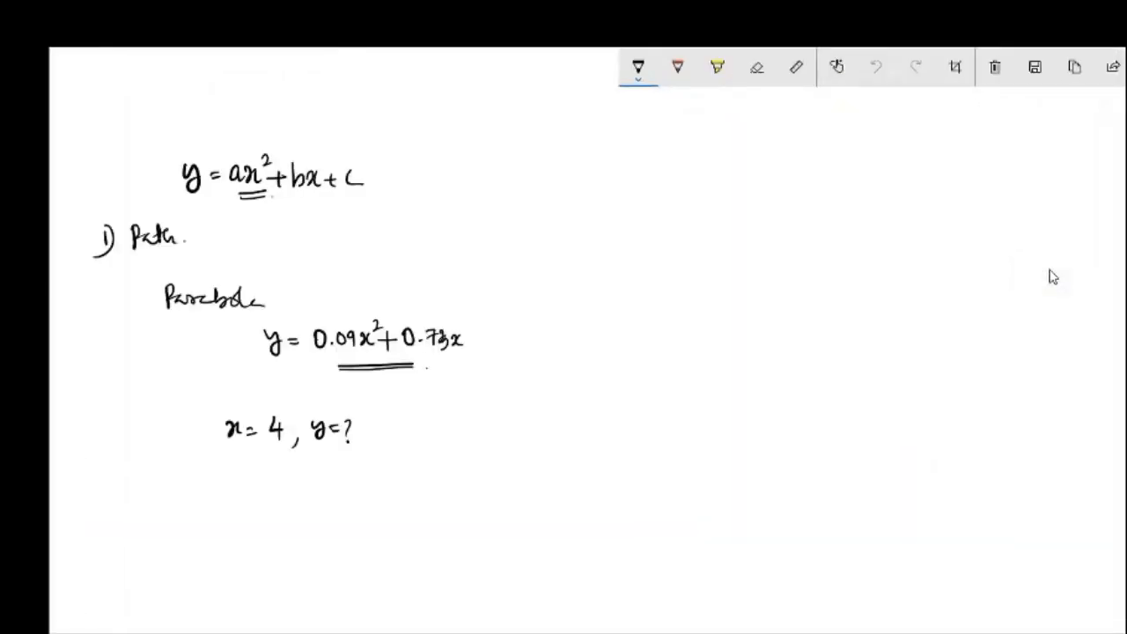
left_click(996, 67)
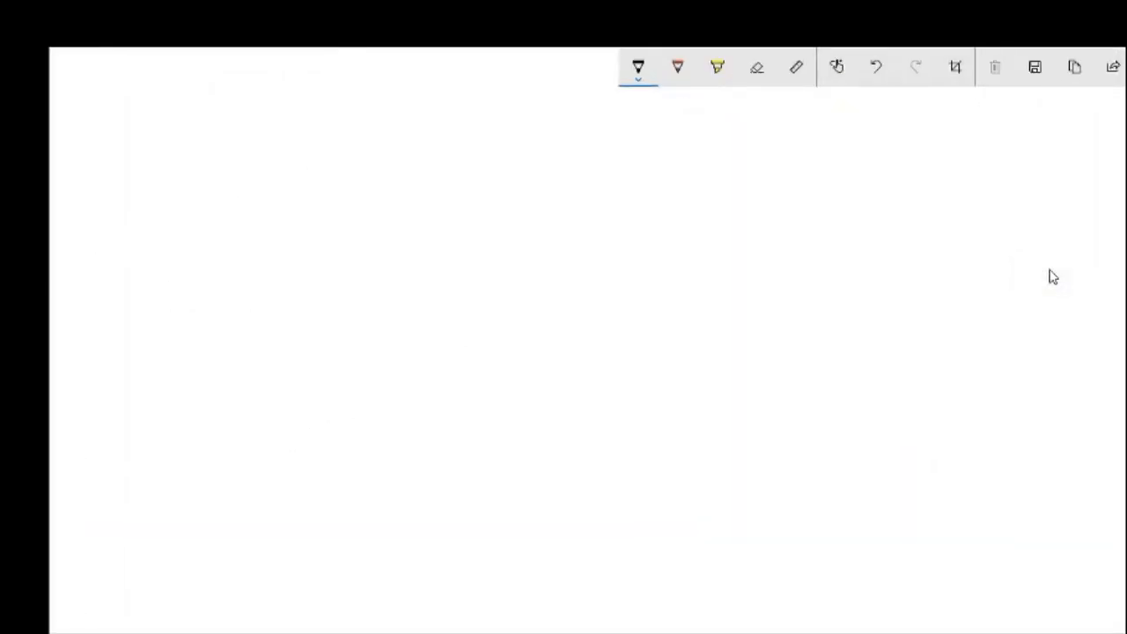
Handwrite the power equation y = ax^b near the upper edge of the blank sketchpad
mouse_move(185, 140)
left_mouse_down()
mouse_move(196, 150)
mouse_move(186, 160)
left_mouse_up()
left_click_drag(206, 148, 270, 153)
mouse_move(276, 136)
left_mouse_down()
mouse_move(268, 153)
mouse_move(290, 141)
left_mouse_up()
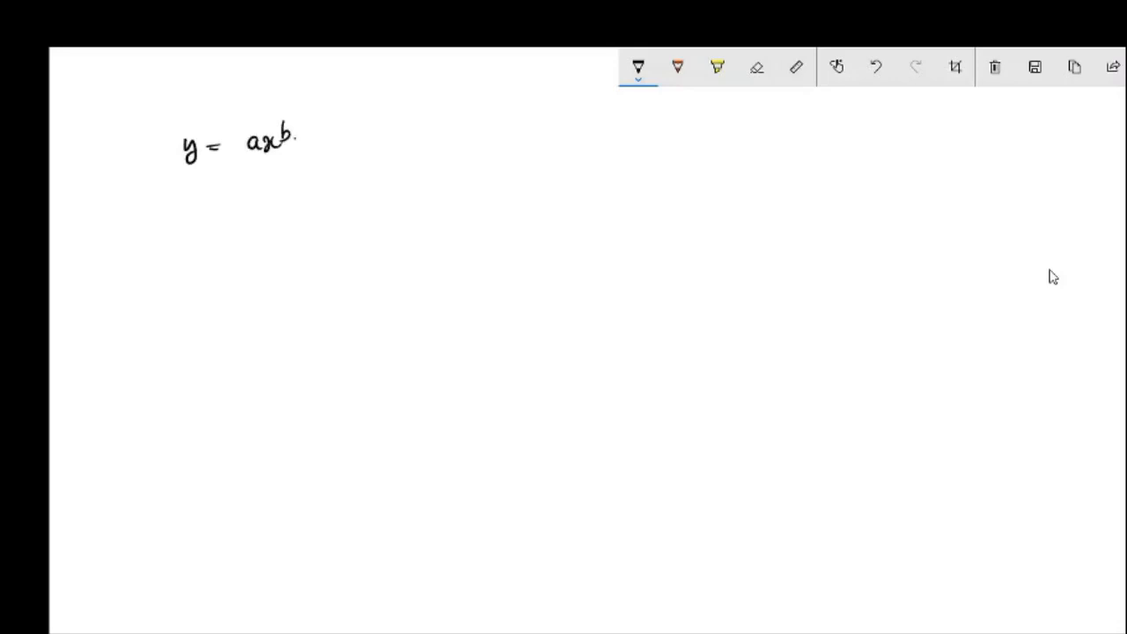
Handwrite the next working lines beneath the equation y = ax^b
left_click_drag(213, 173, 257, 173)
left_click_drag(177, 217, 180, 254)
left_click_drag(199, 217, 200, 275)
mouse_move(210, 222)
left_mouse_down()
mouse_move(211, 238)
mouse_move(244, 253)
mouse_move(249, 303)
left_mouse_up()
left_click_drag(199, 268, 199, 311)
mouse_move(252, 218)
left_mouse_down()
mouse_move(259, 240)
mouse_move(294, 247)
left_mouse_up()
left_click_drag(311, 217, 314, 305)
mouse_move(240, 256)
left_mouse_down()
mouse_move(345, 247)
mouse_move(323, 240)
mouse_move(353, 234)
left_mouse_up()
left_click_drag(357, 217, 367, 235)
mouse_move(377, 227)
left_mouse_down()
mouse_move(362, 234)
mouse_move(370, 246)
mouse_move(391, 245)
left_mouse_up()
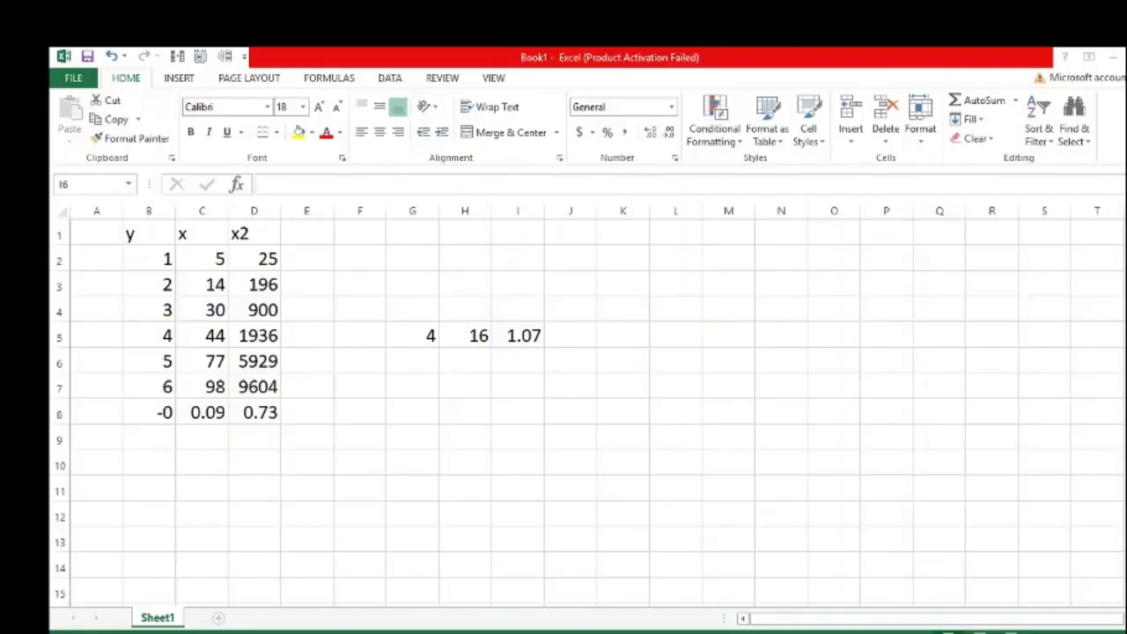
Back in the Excel workbook, enter the header "lnx" in E3 of Sheet2, beside the x column
left_click(274, 237)
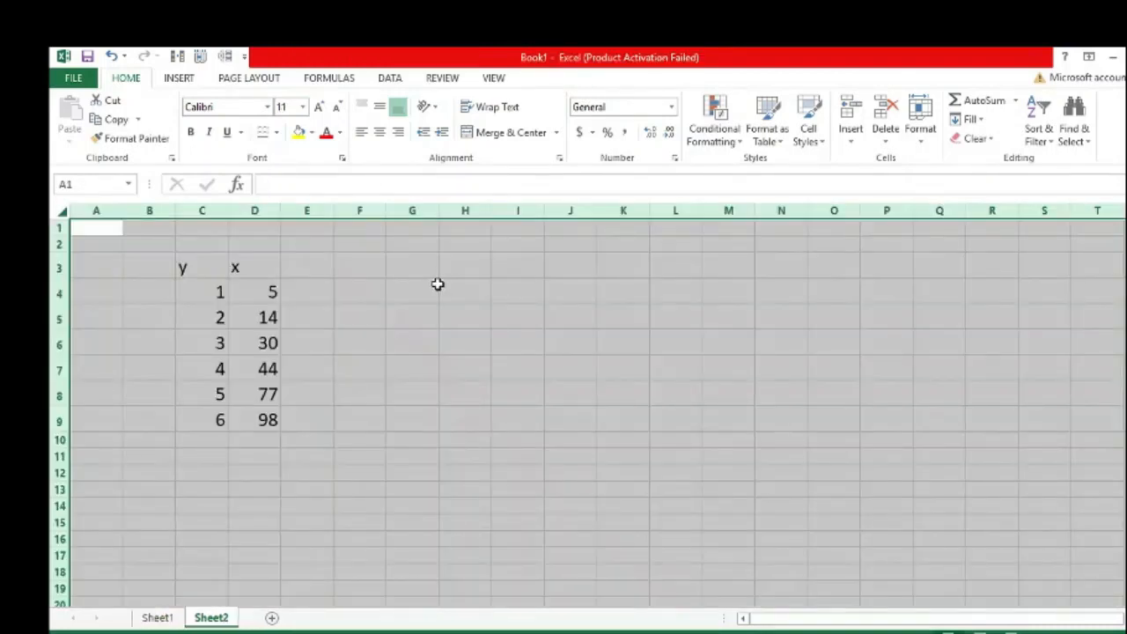
left_click(317, 270)
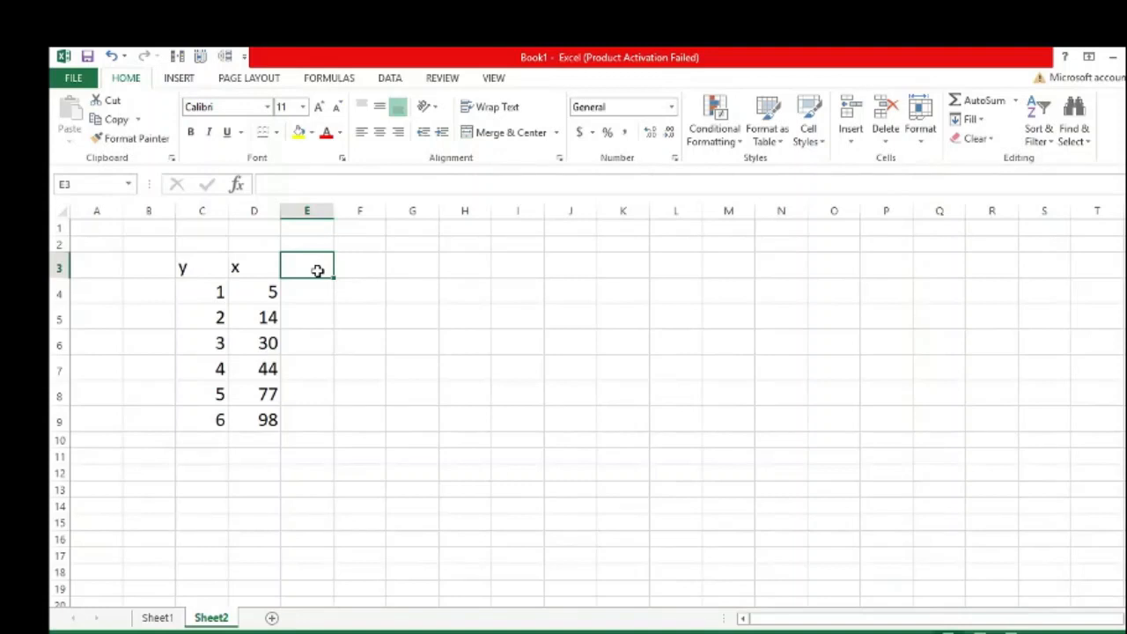
type("lnx")
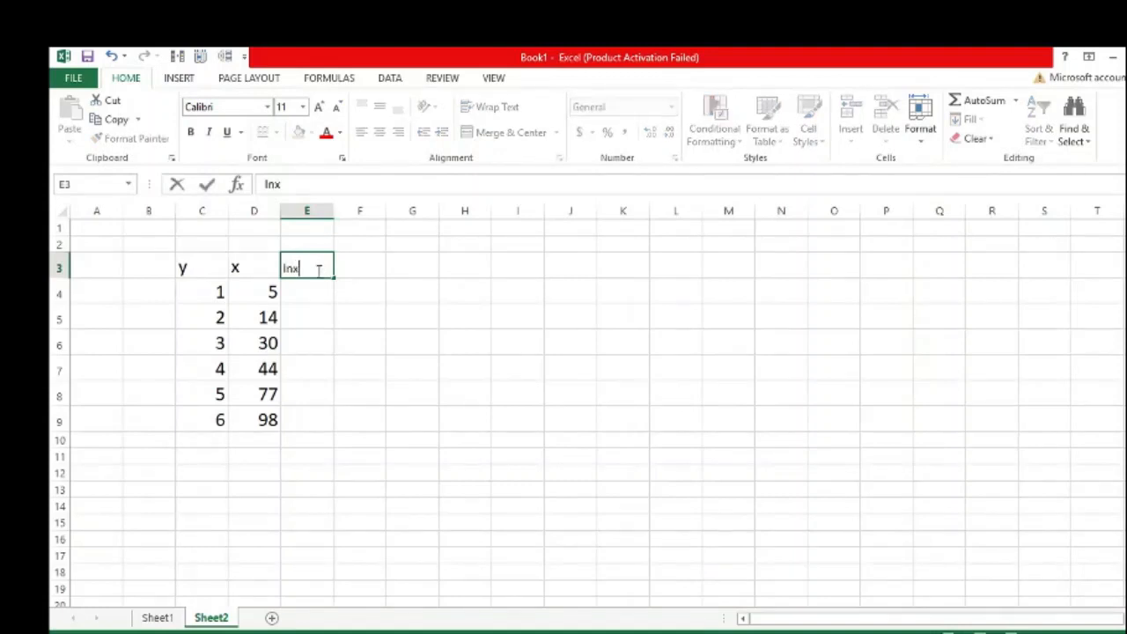
left_click(357, 268)
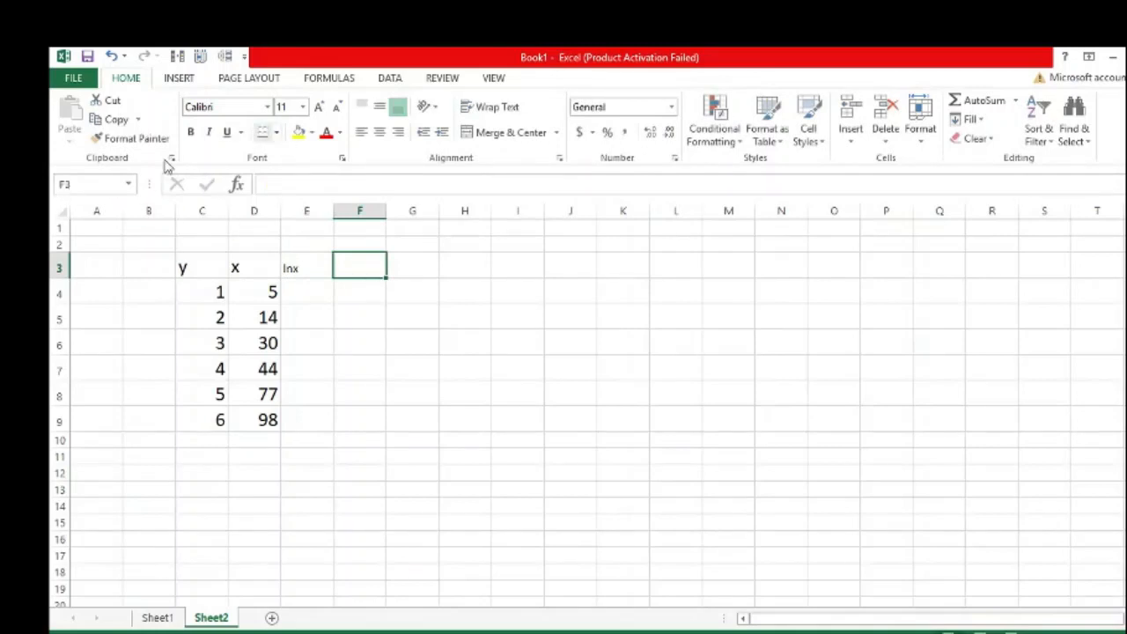
Set the font size of all cells on Sheet2 to 18
left_click(62, 211)
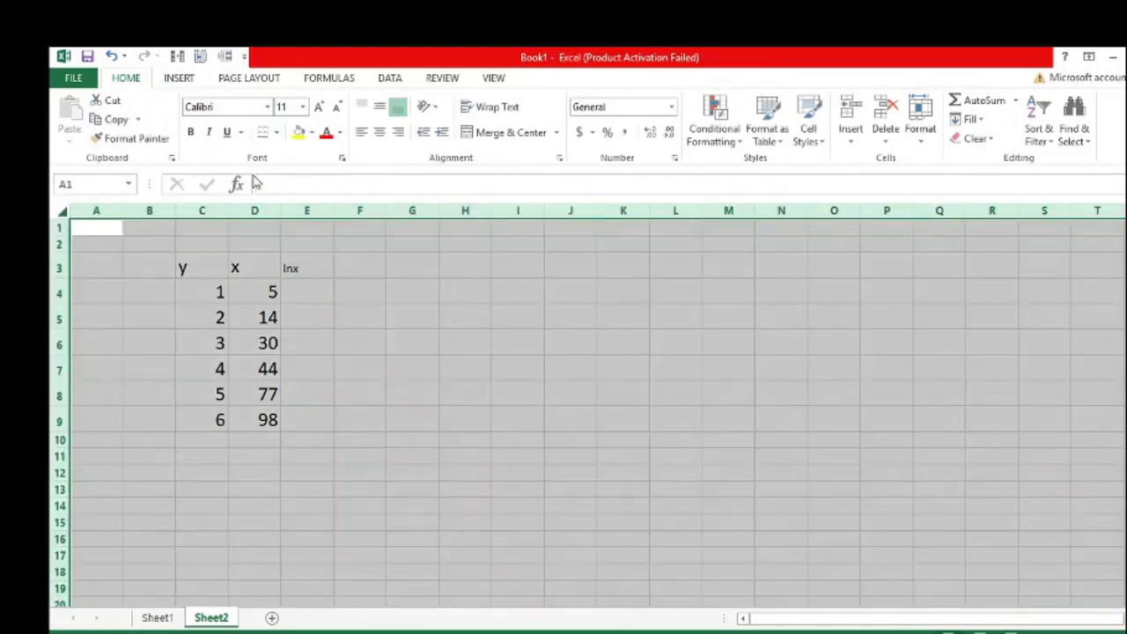
left_click(302, 107)
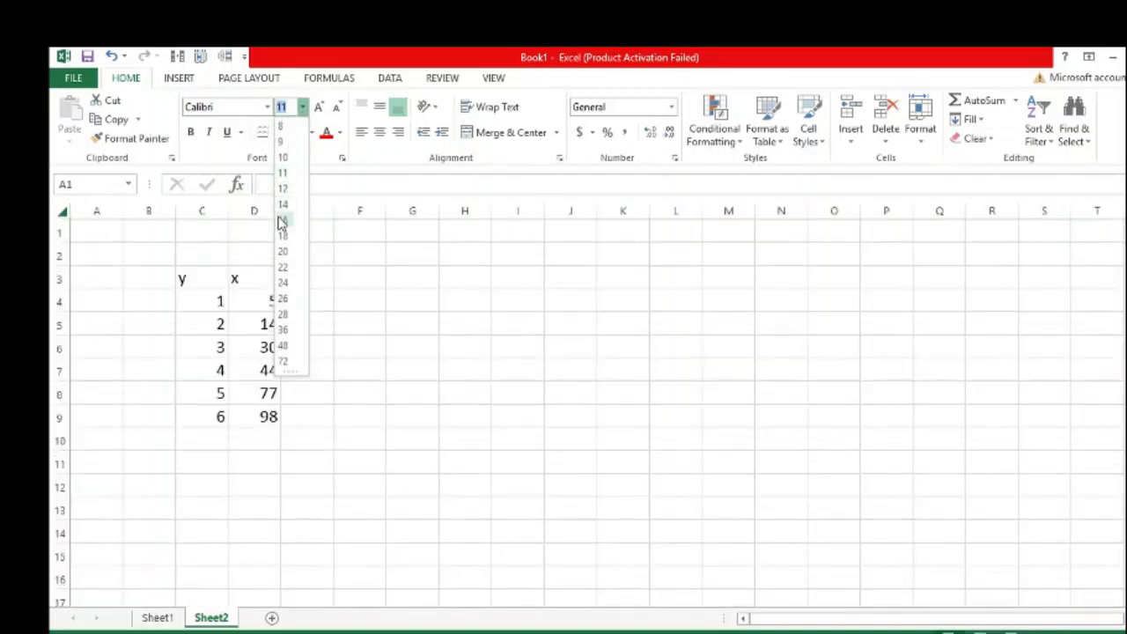
left_click(283, 235)
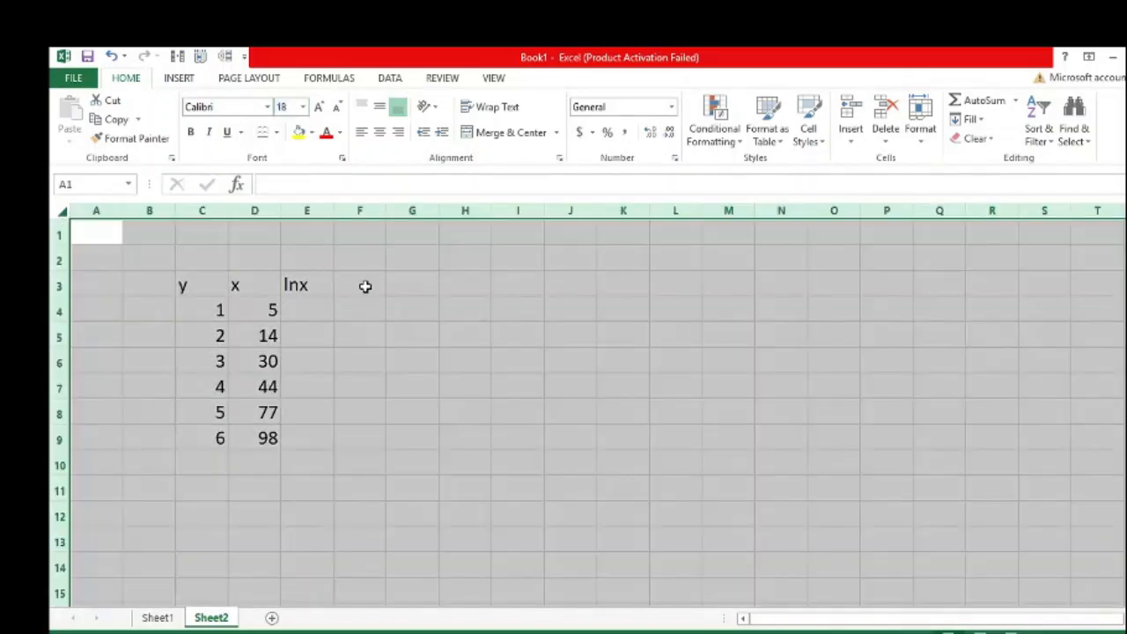
Enter the header "lny" in F3, beside the lnx header
left_click(365, 286)
type("lny")
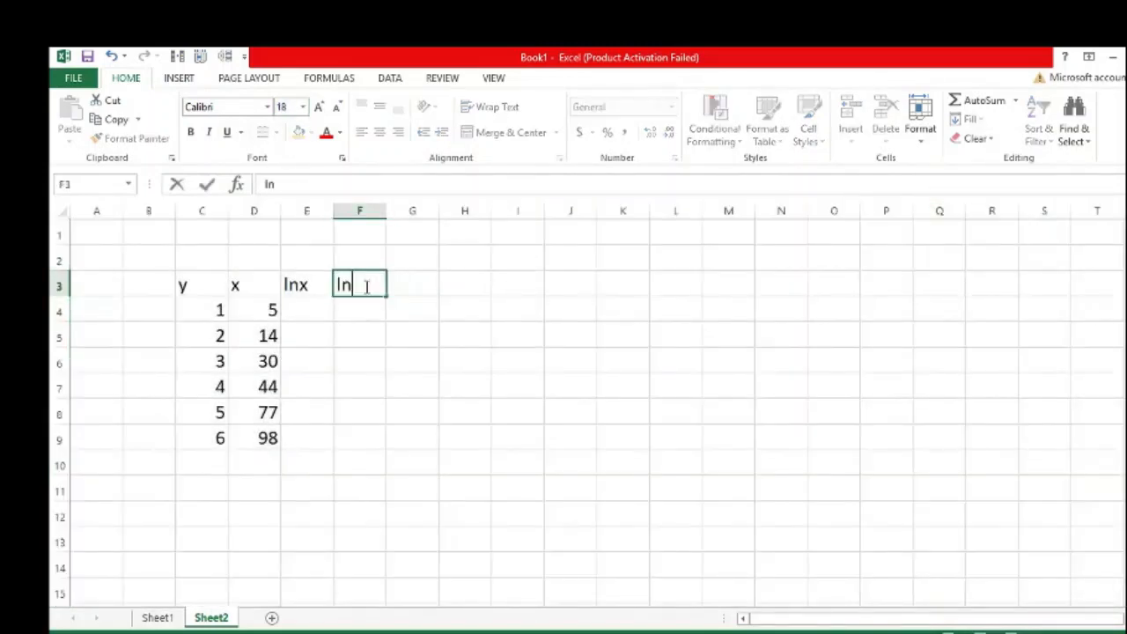
left_click(369, 327)
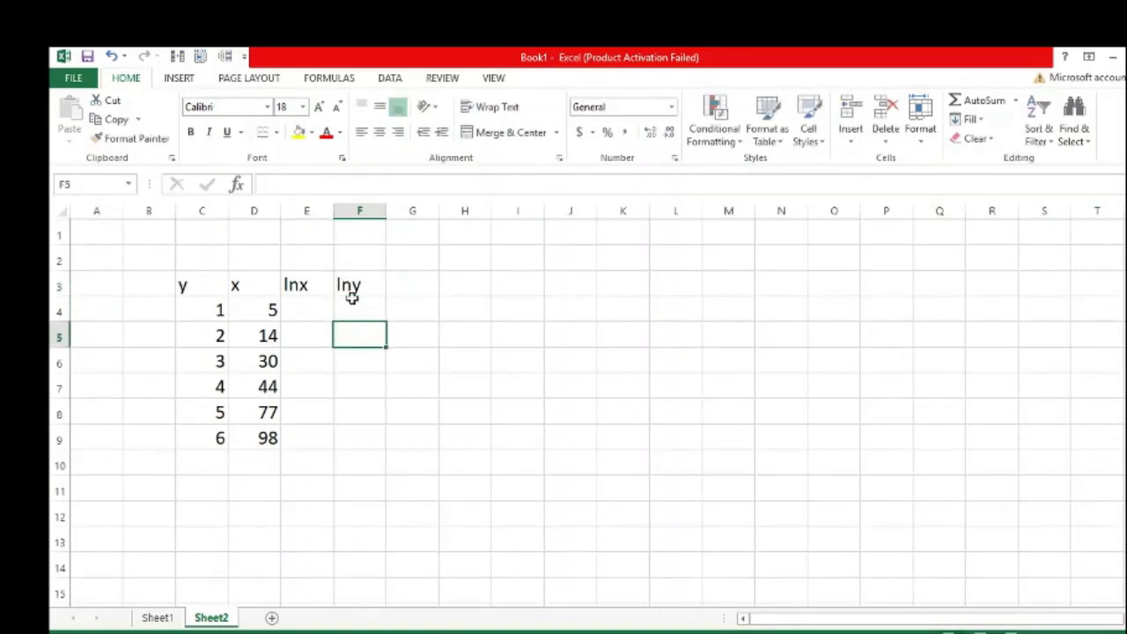
Calculate the natural logs of x with =LN(D4) in E4 and fill the formula down to E9
left_click(302, 310)
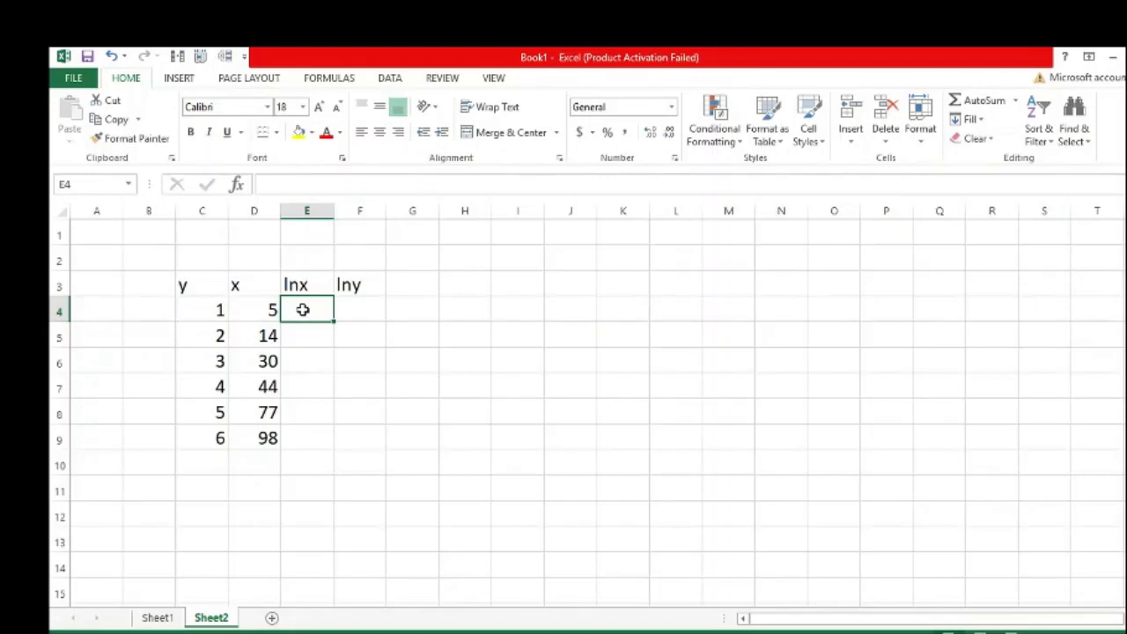
type("=")
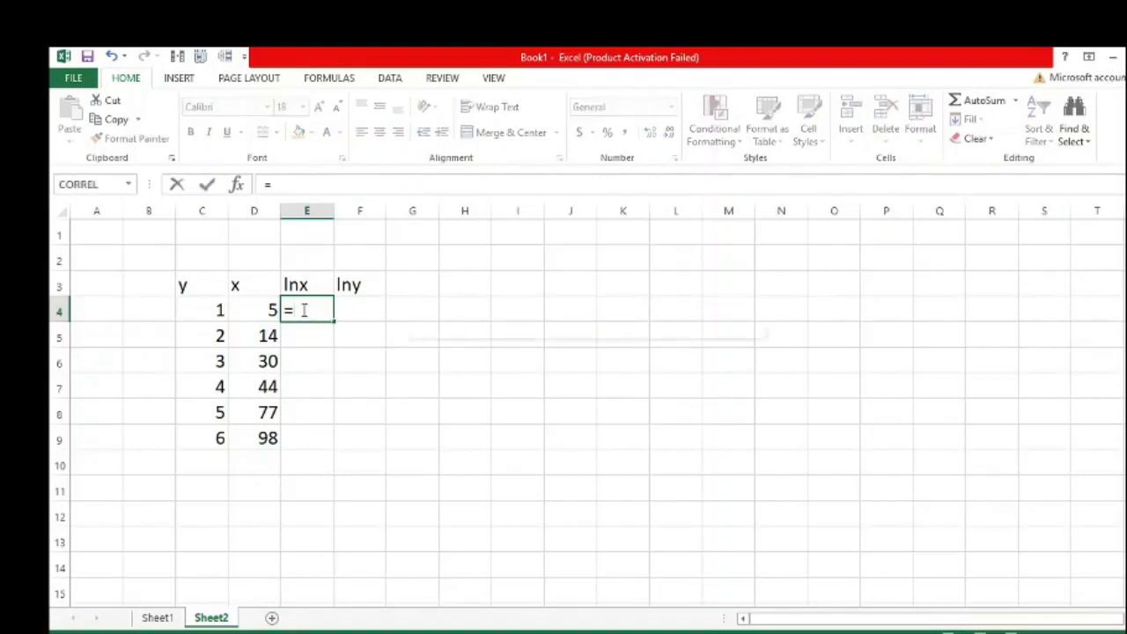
type("ln")
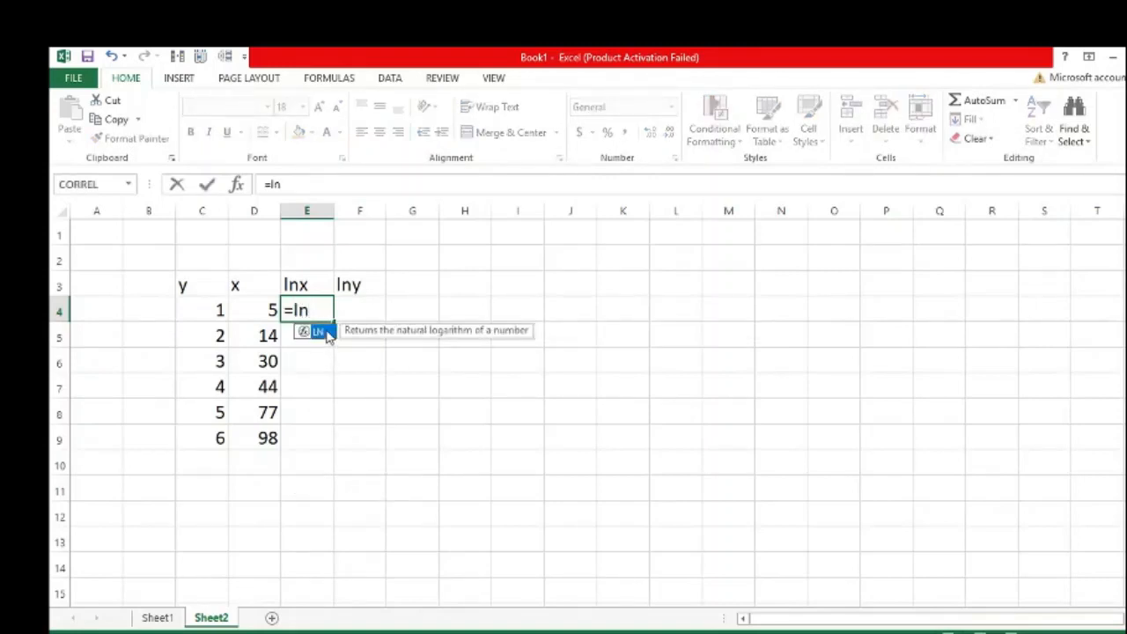
double_click(319, 332)
left_click(254, 311)
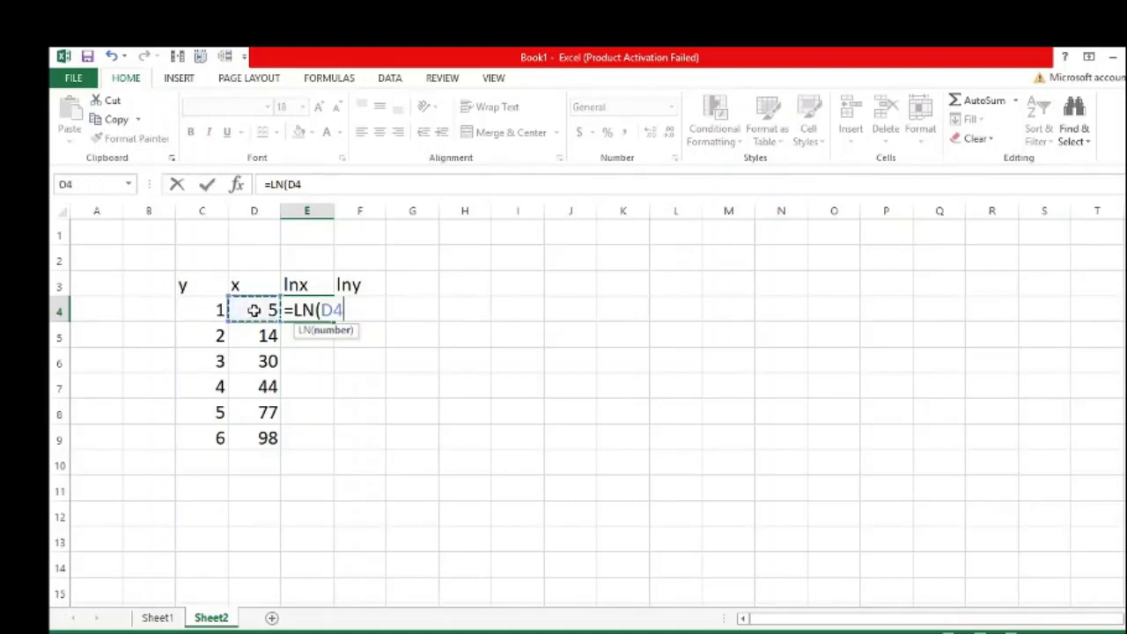
key("Return")
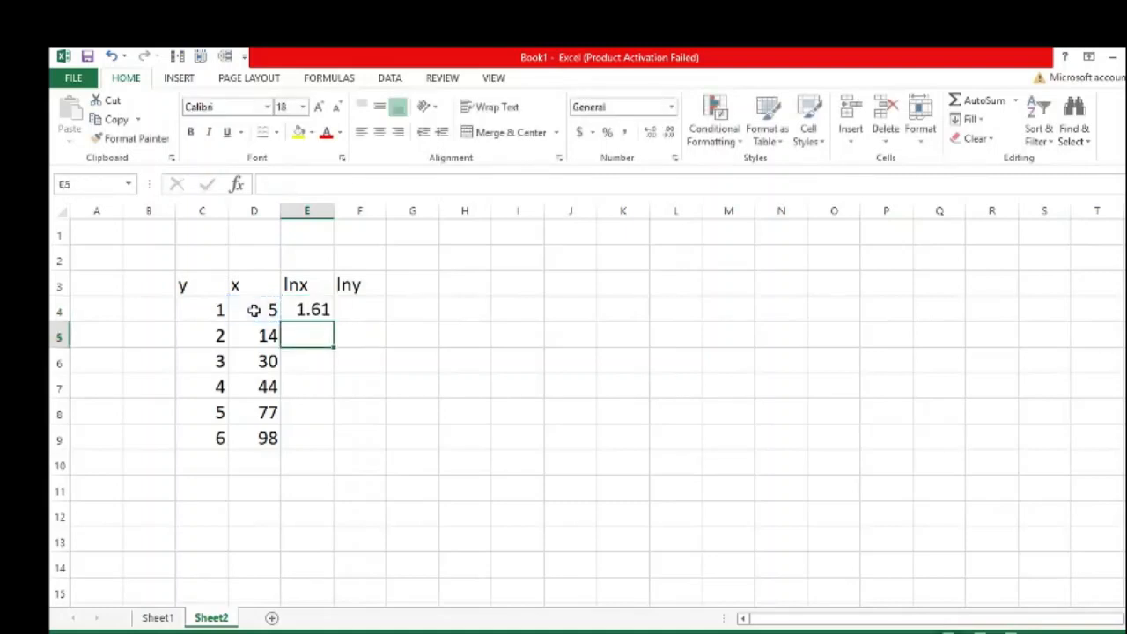
left_click(320, 310)
left_click_drag(333, 322, 327, 438)
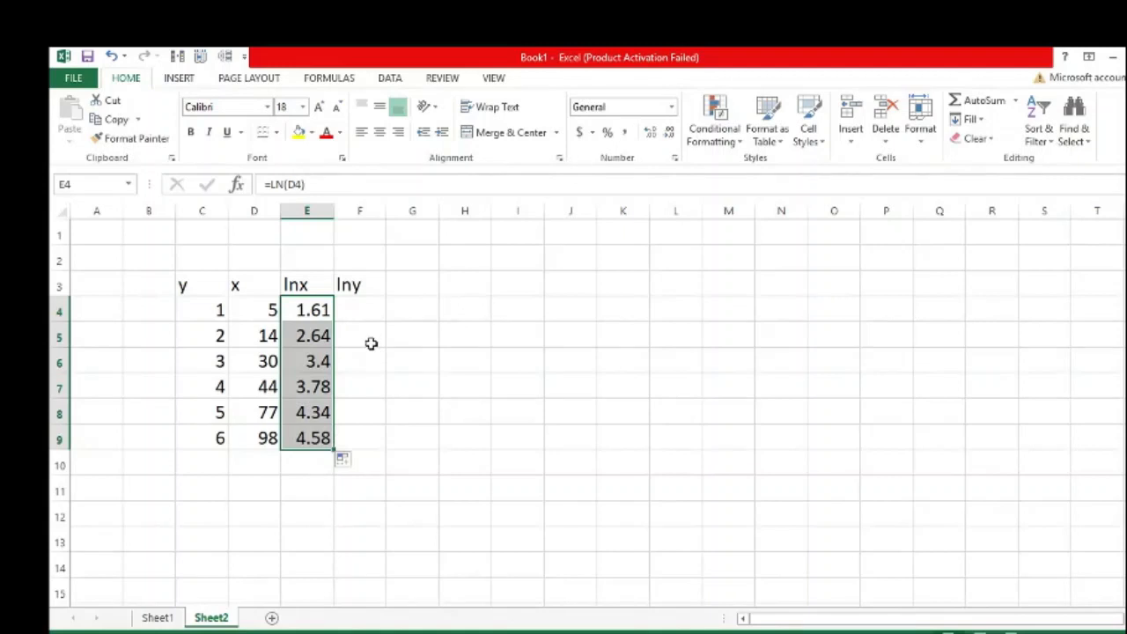
Calculate the natural logs of y with =LN(C4) in F4 and fill the formula down to F9
left_click(360, 311)
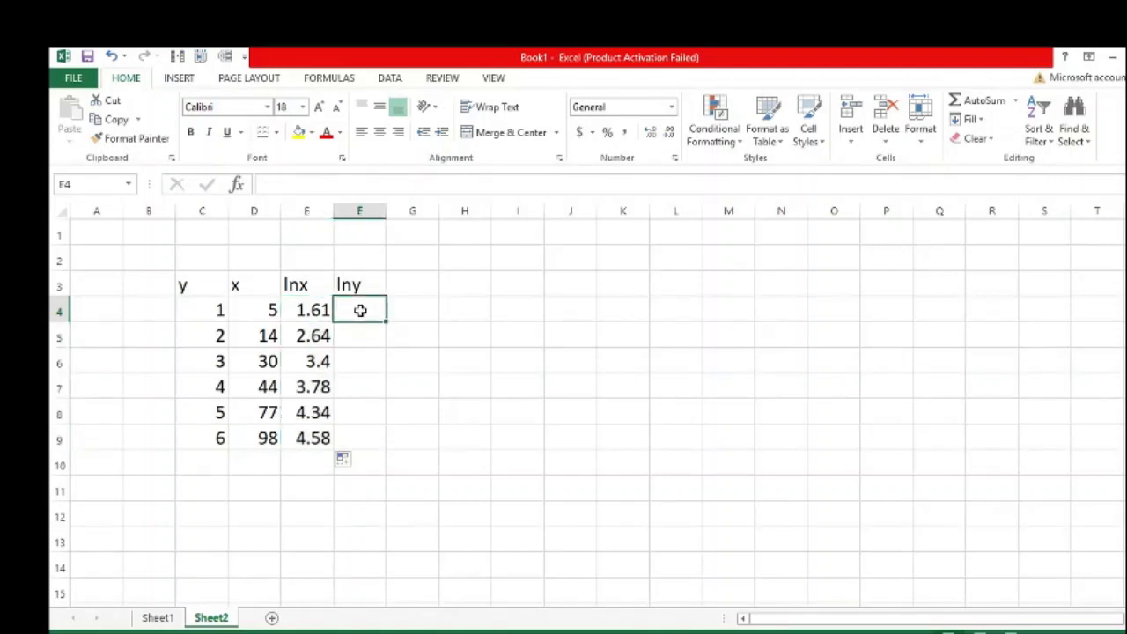
type("=")
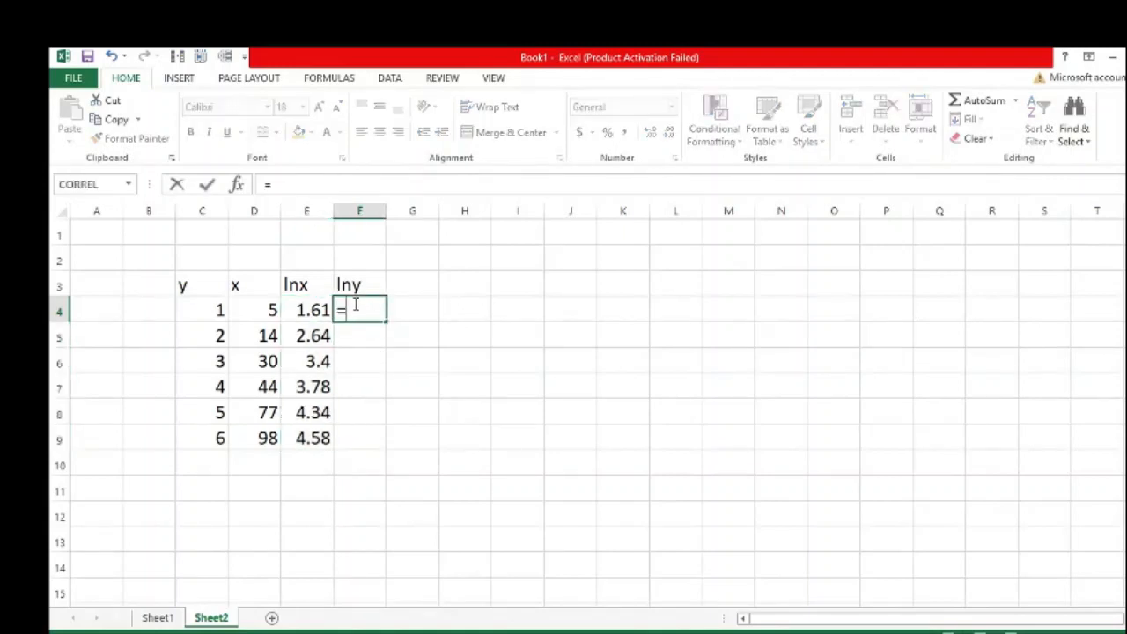
type("ln")
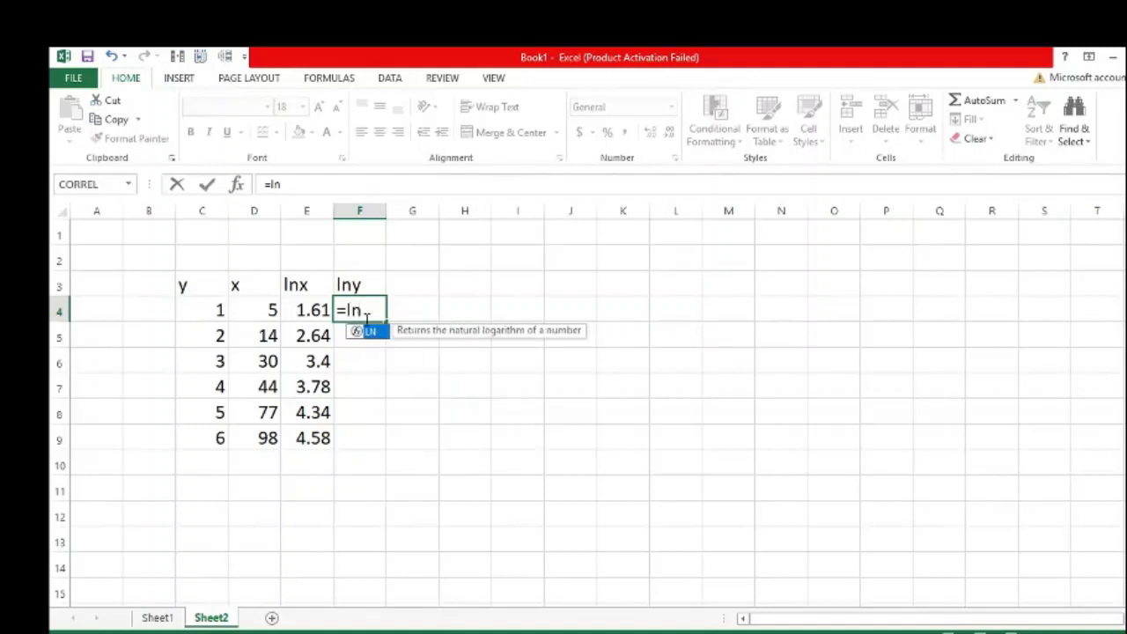
double_click(376, 338)
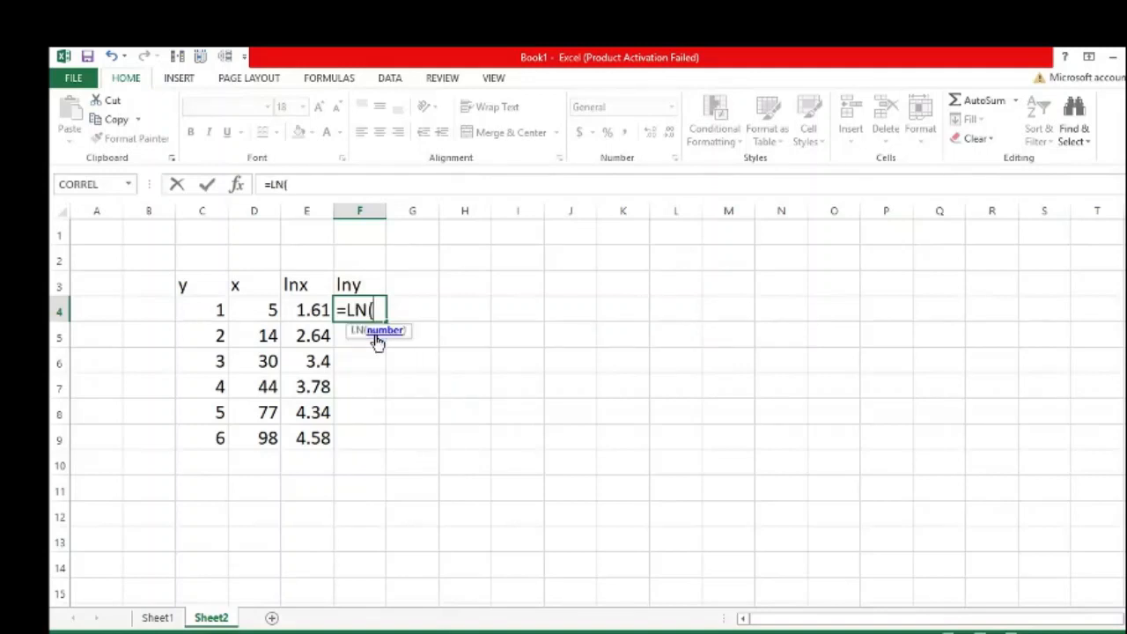
left_click(216, 310)
key("Return")
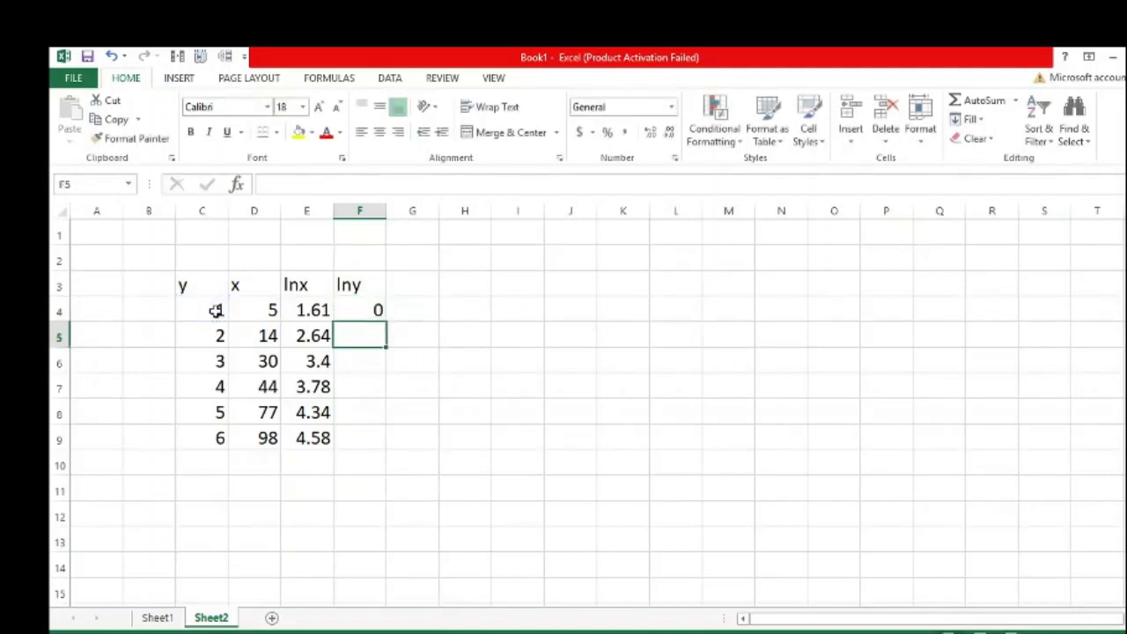
left_click(363, 309)
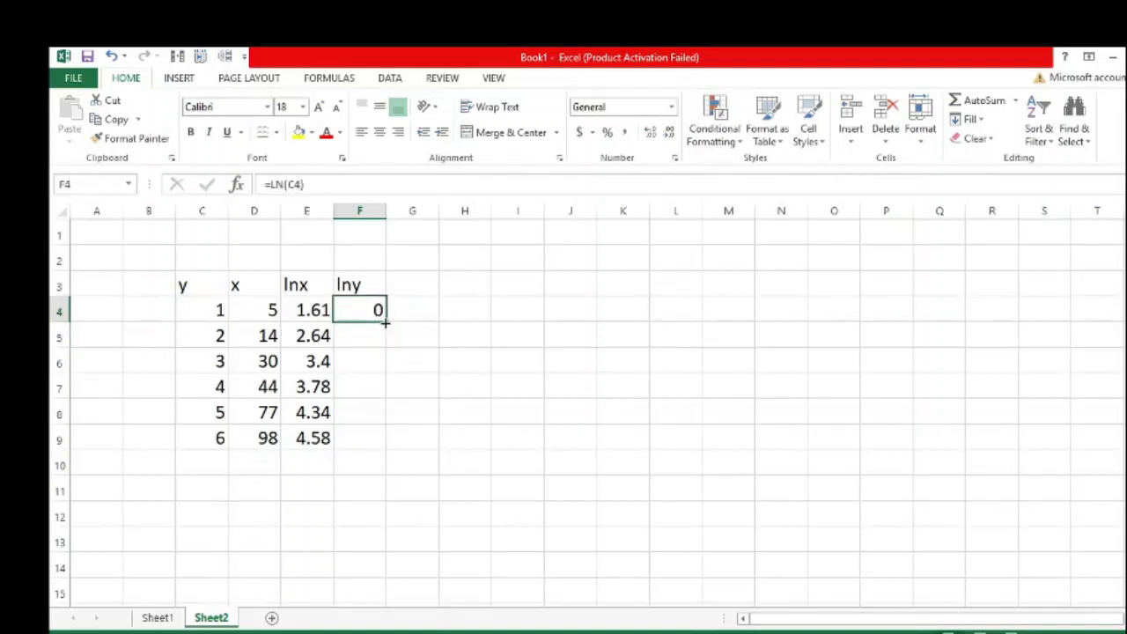
left_click_drag(386, 322, 388, 449)
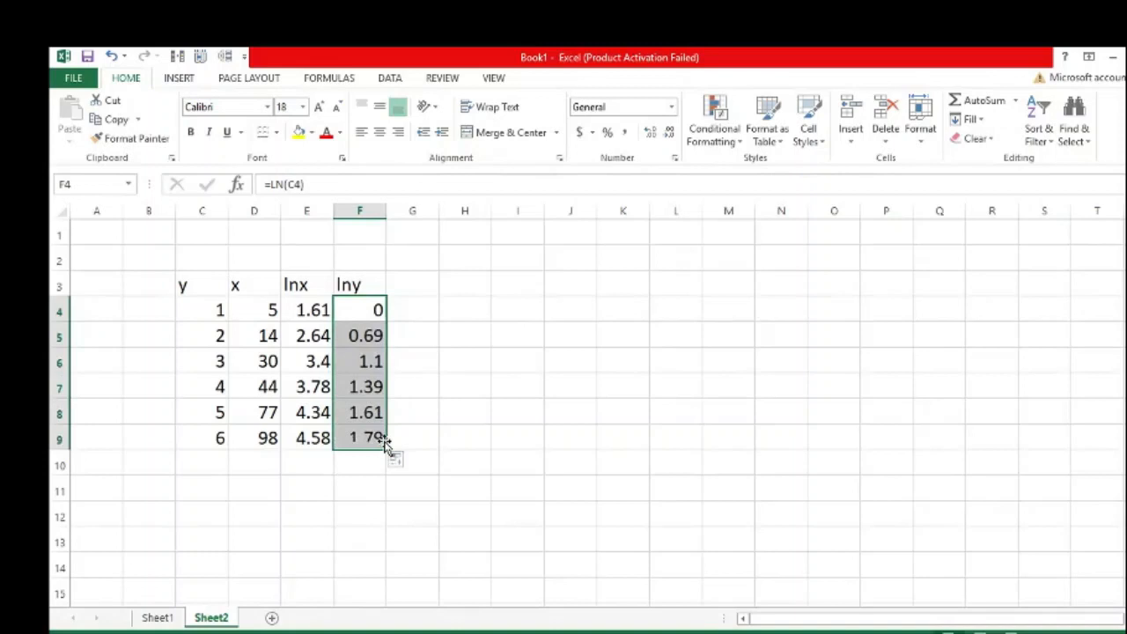
left_click(613, 397)
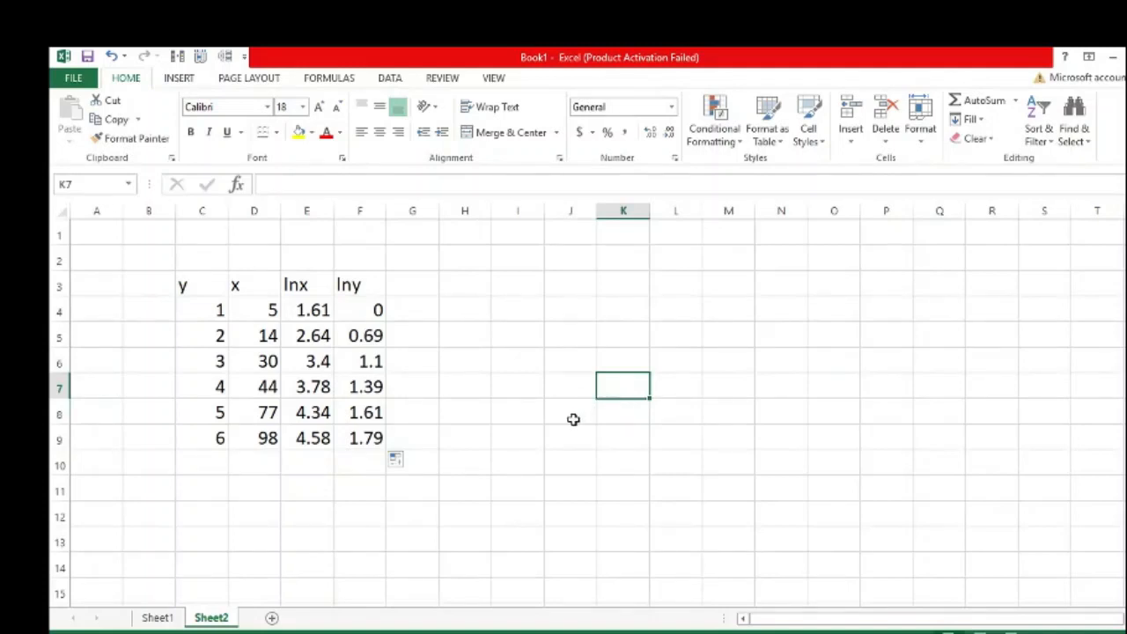
Start a LINEST formula across E10:F10 with the lny values F4:F9 as the known y's
left_click(325, 465)
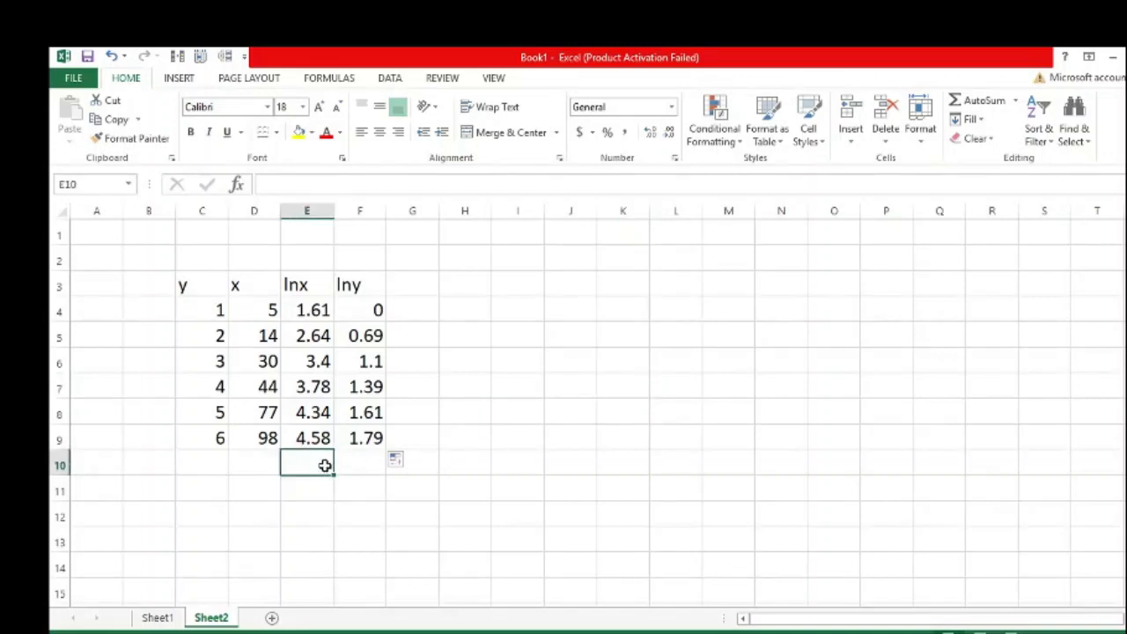
key("shift+Right")
type("=li")
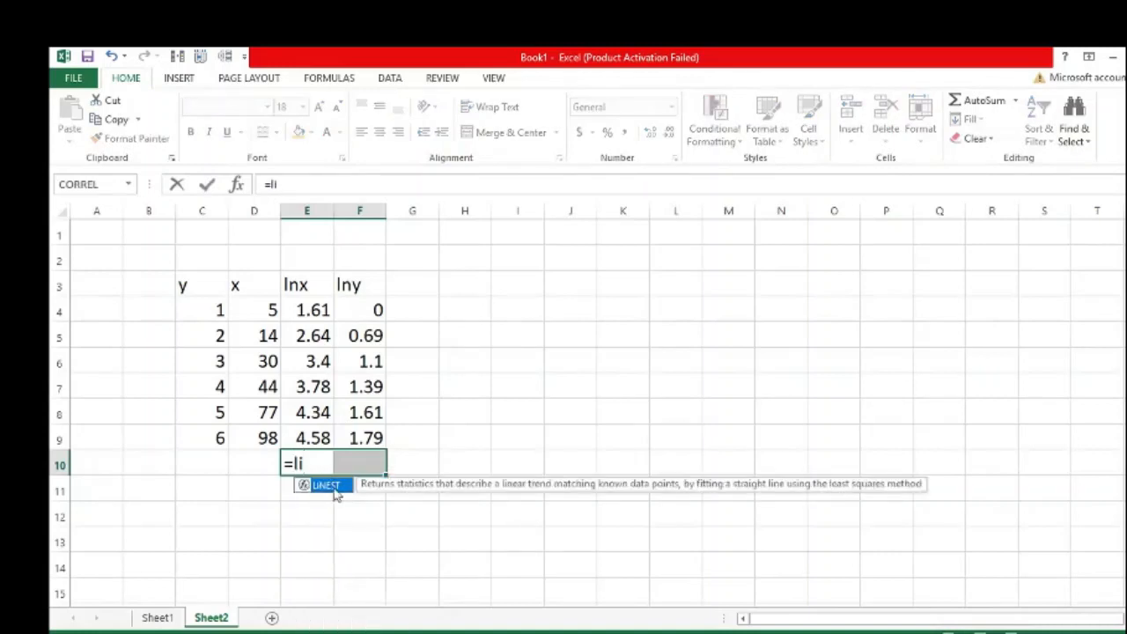
double_click(329, 486)
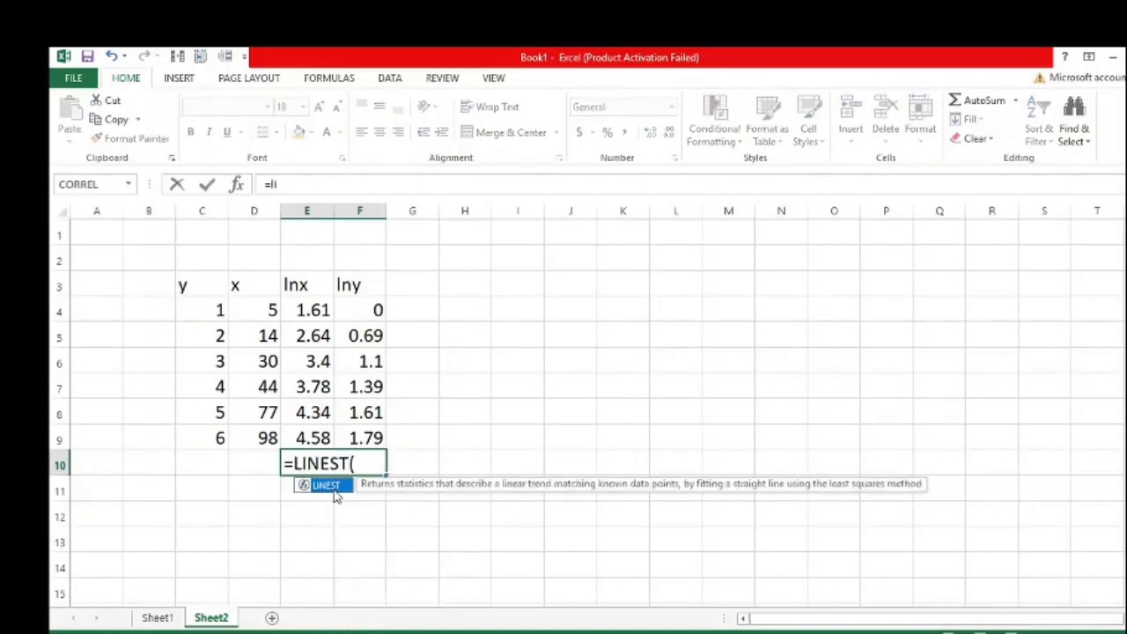
left_click(376, 311)
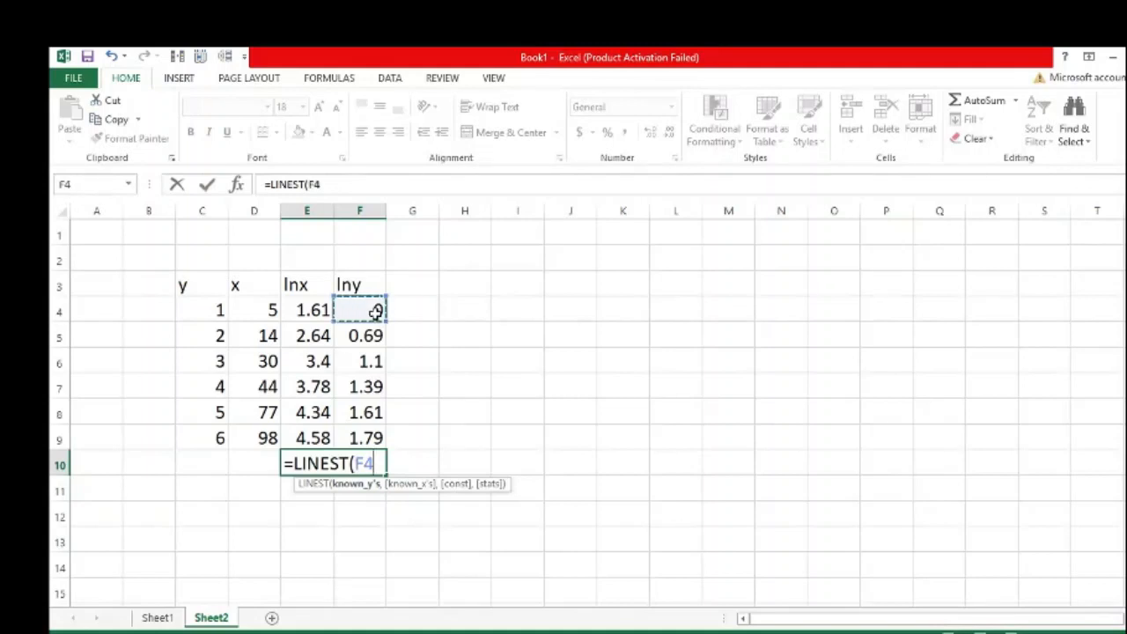
key("shift+Down")
key("shift+Down")
key("shift+Down")
key("shift+Down")
key("shift+Down")
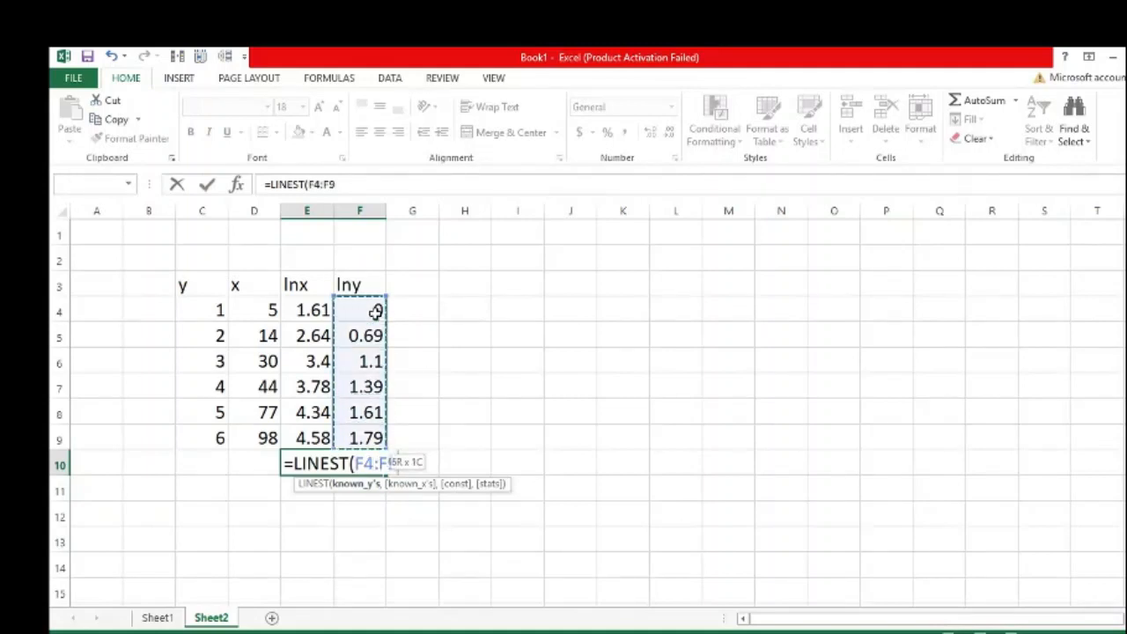
type(",")
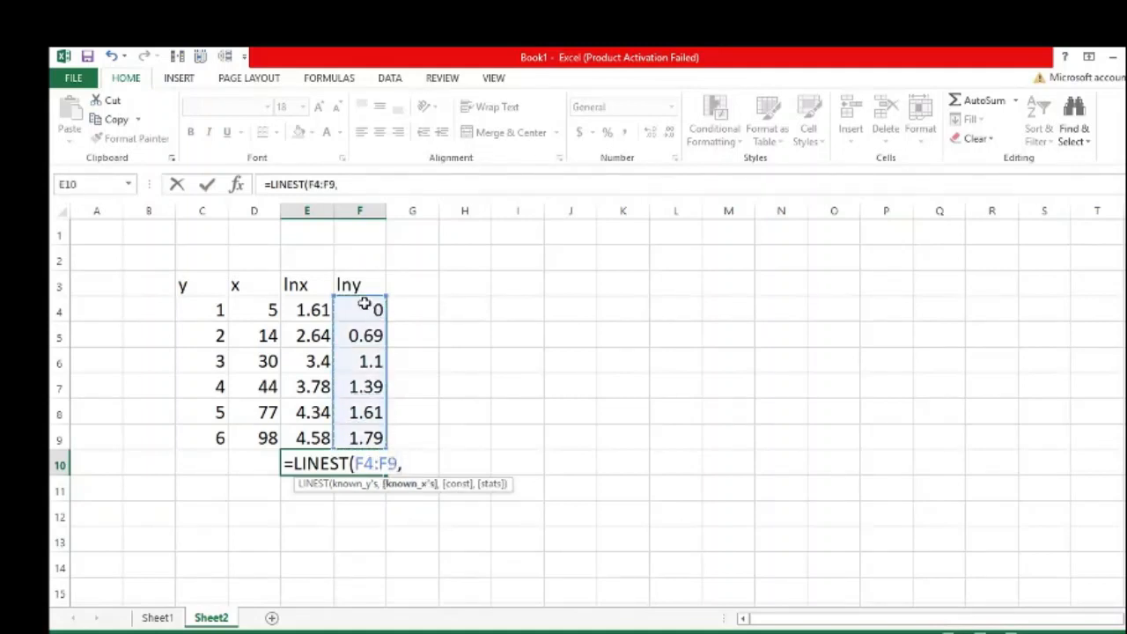
Complete the LINEST array formula with the lnx values E4:E9 as known x's, const TRUE and stats FALSE
left_click(297, 309)
key("shift+Down")
key("shift+Down")
key("shift+Down")
key("shift+Down")
key("shift+Down")
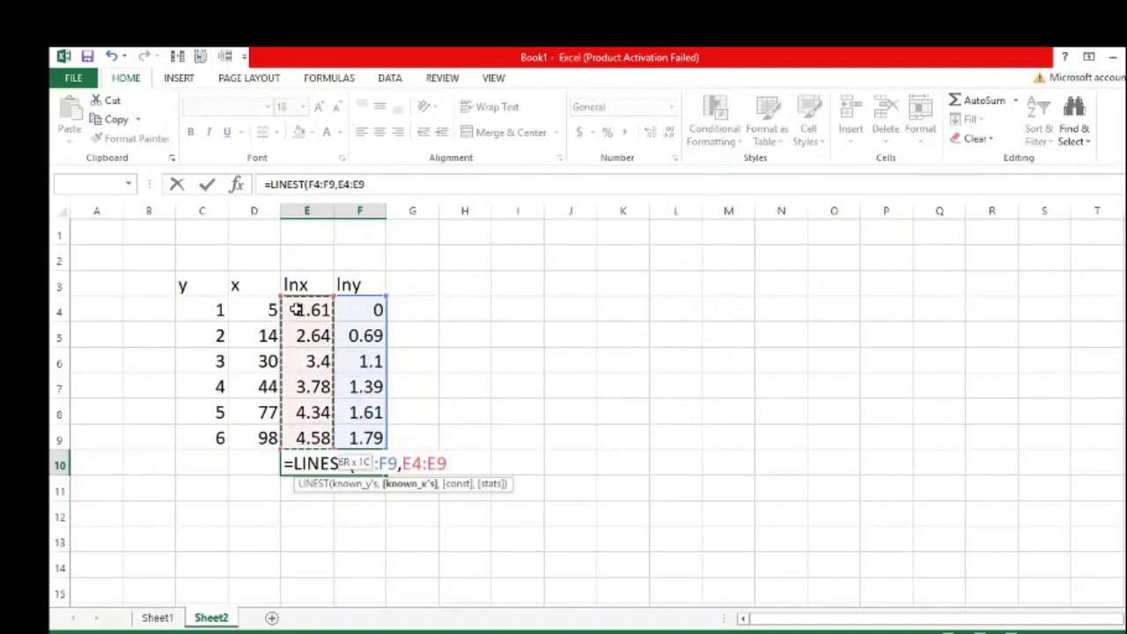
type(",")
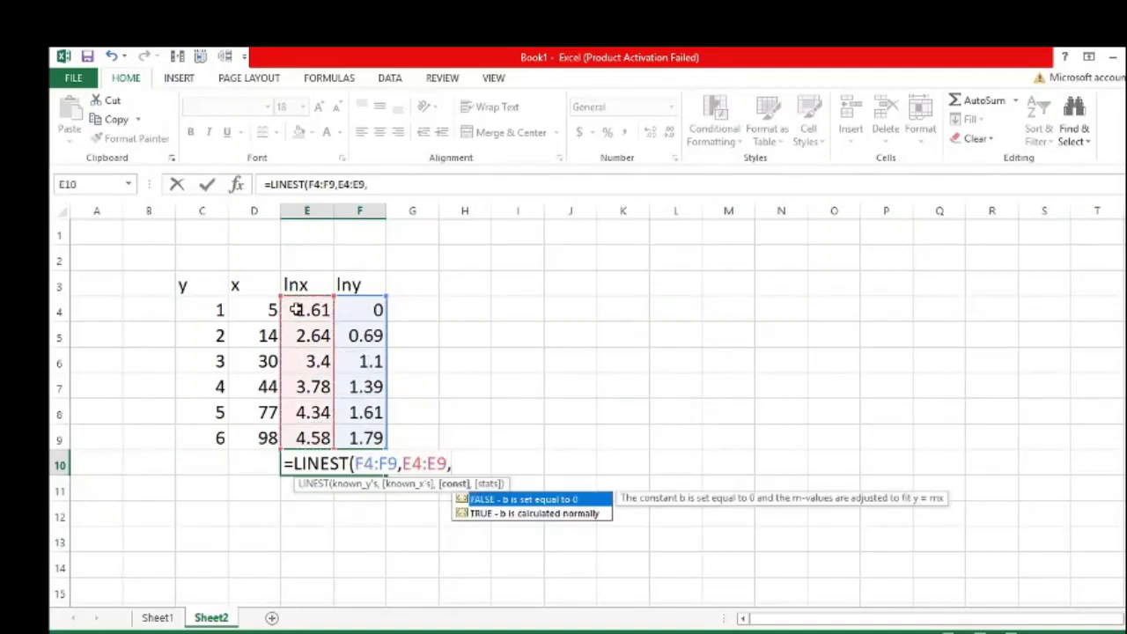
left_click(500, 516)
double_click(501, 516)
type(",")
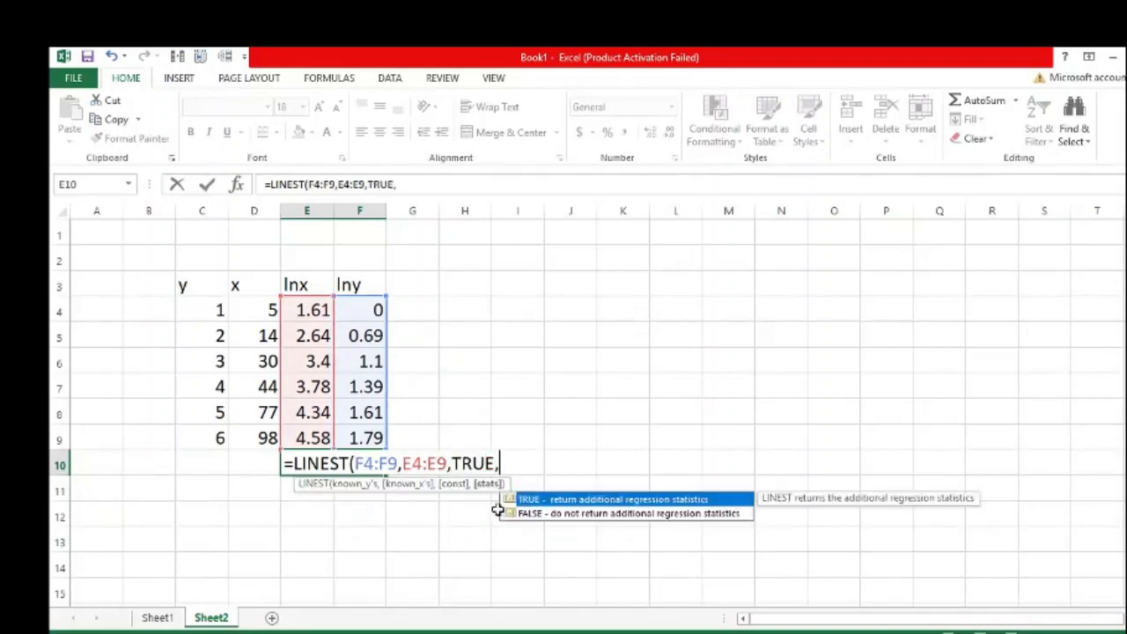
double_click(557, 516)
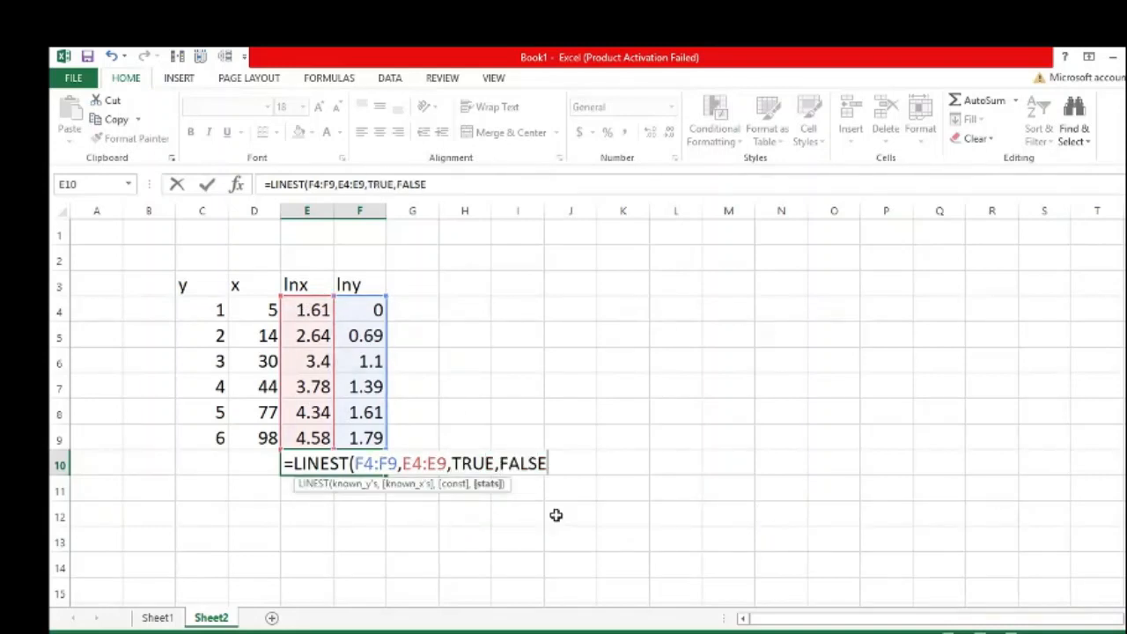
key("ctrl+shift+Return")
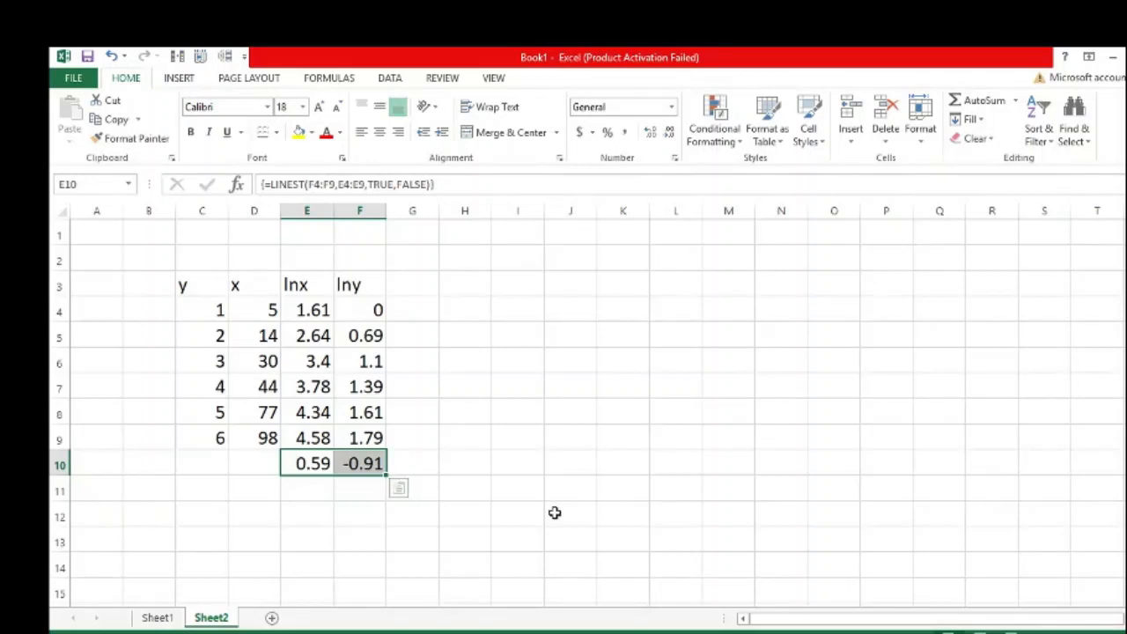
Label the exponent "b" in H7 and enter .59 beside it in I7
left_click(466, 395)
type("b")
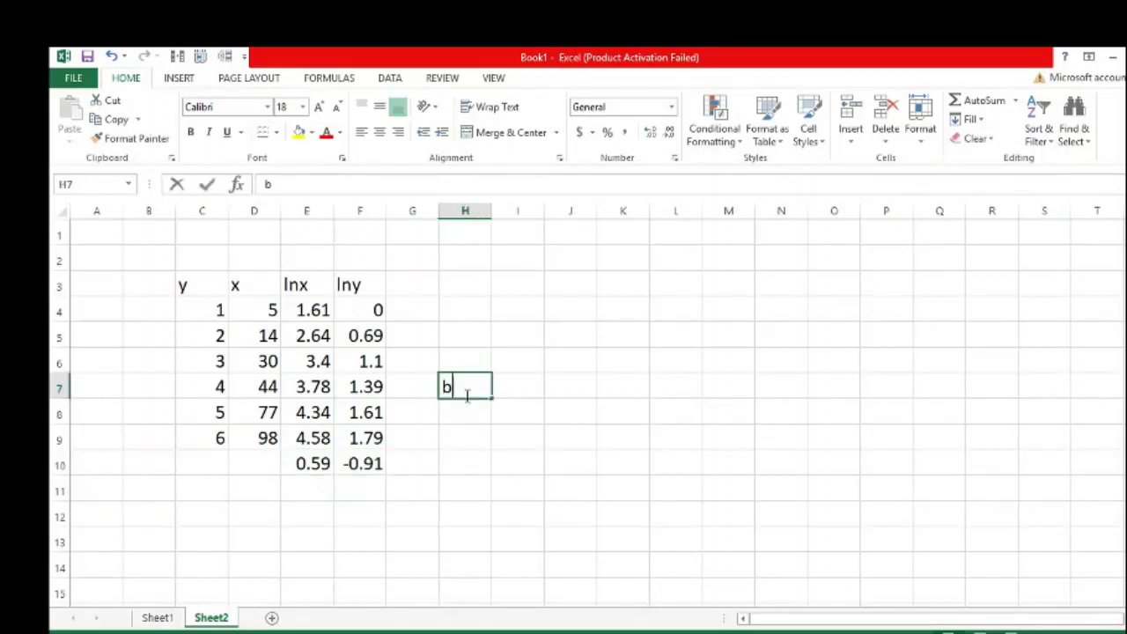
left_click(519, 384)
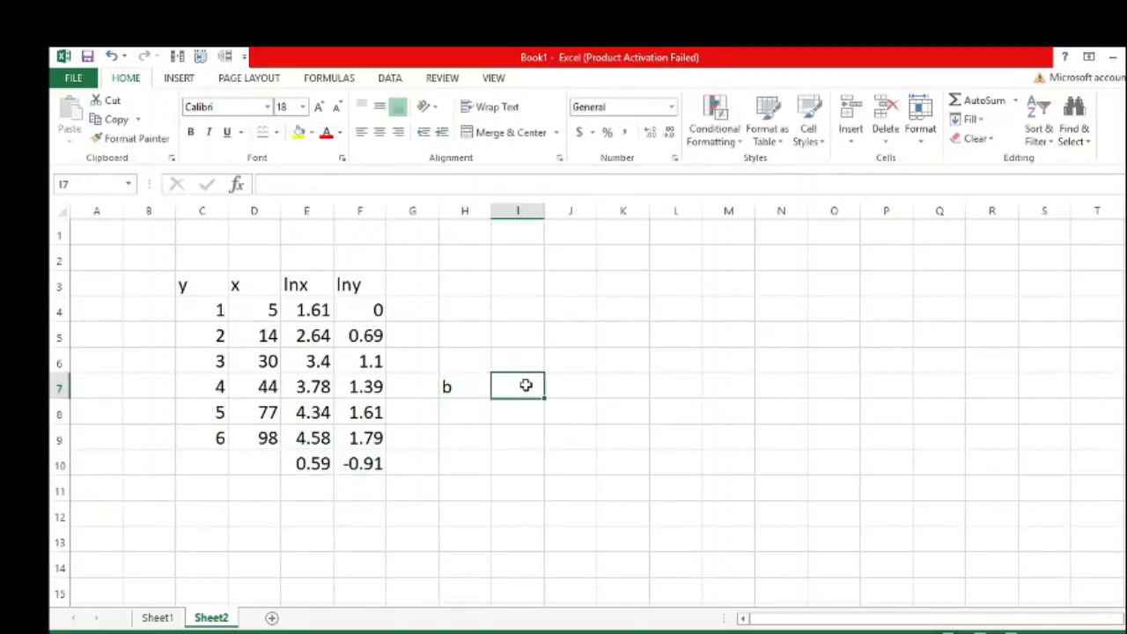
double_click(526, 384)
type(".59")
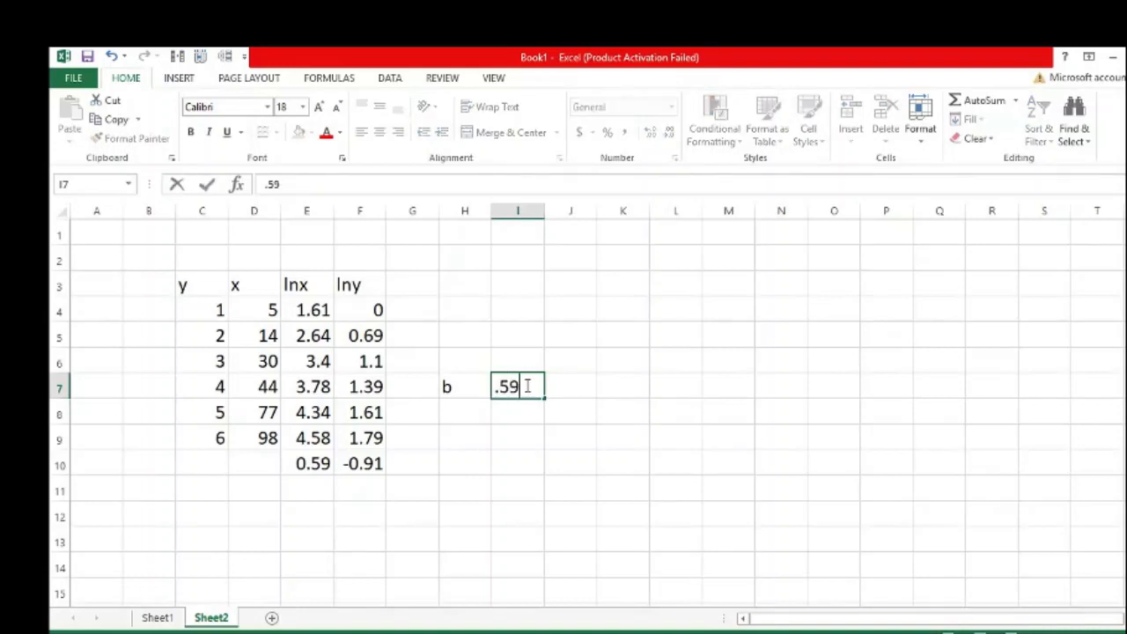
Label the coefficient "a" in H8 and calculate it in I8 with =EXP(F10)
left_click(457, 424)
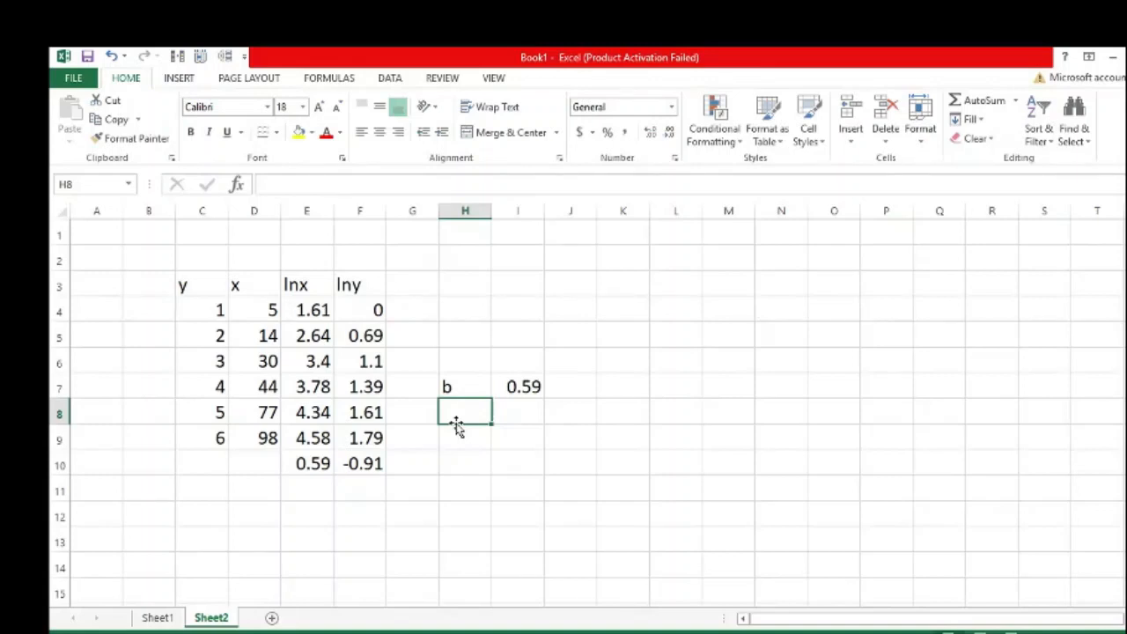
type("a")
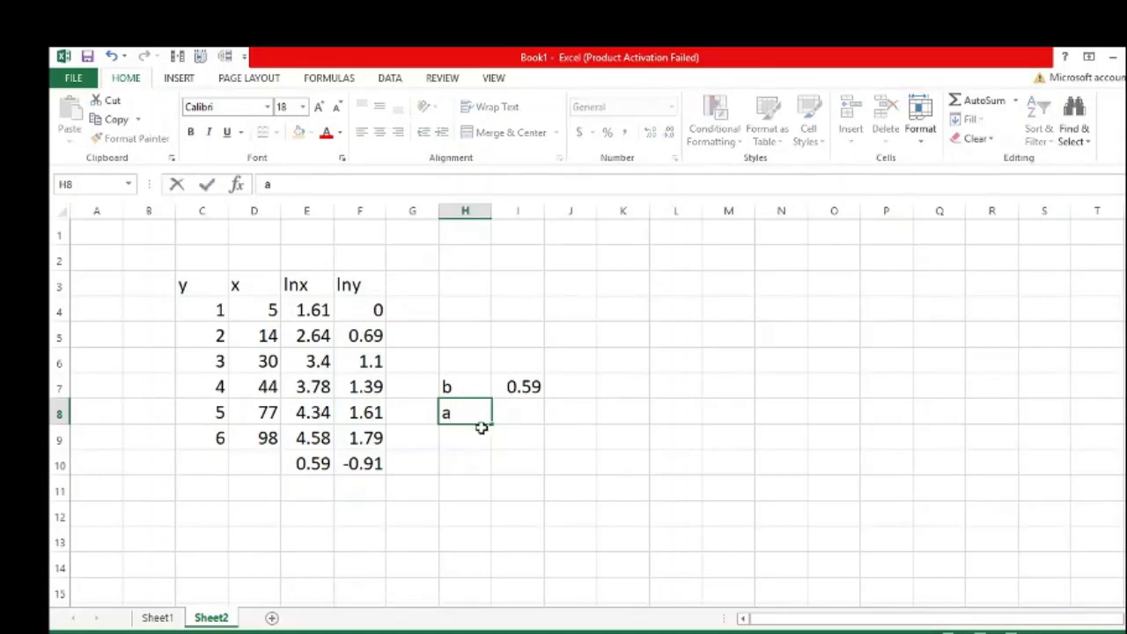
double_click(535, 409)
type("=")
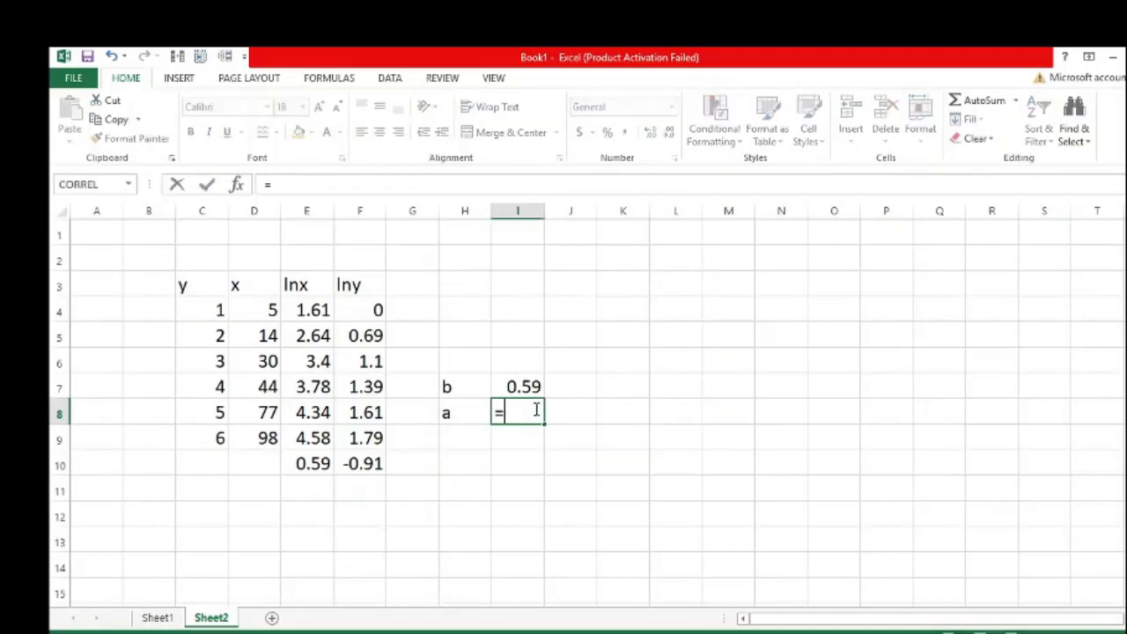
type("ex")
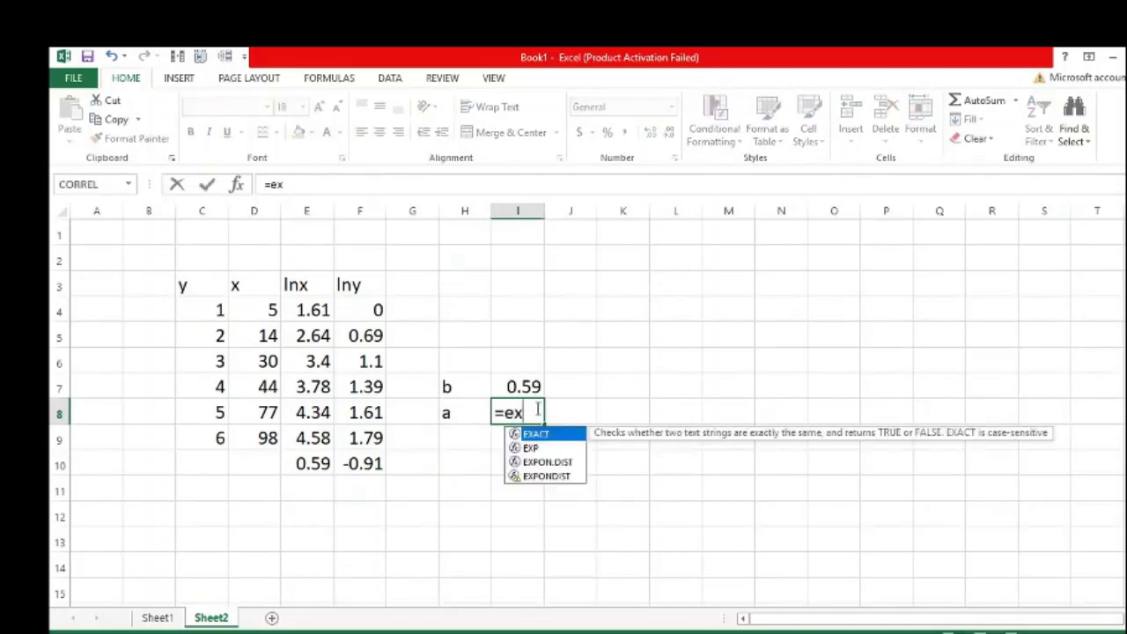
double_click(539, 448)
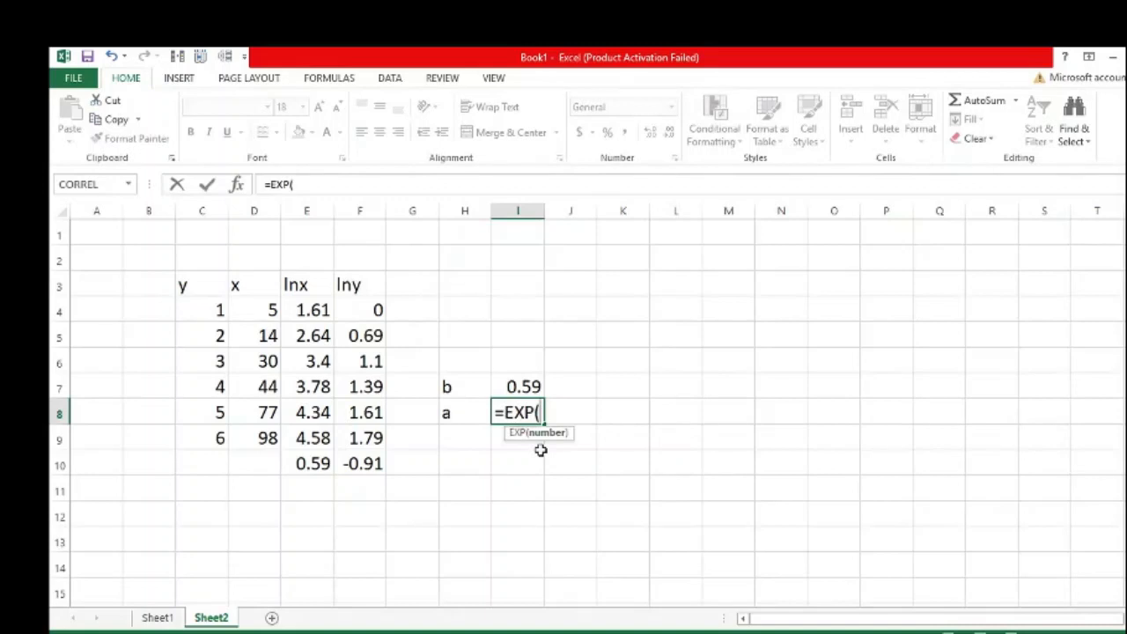
left_click(368, 464)
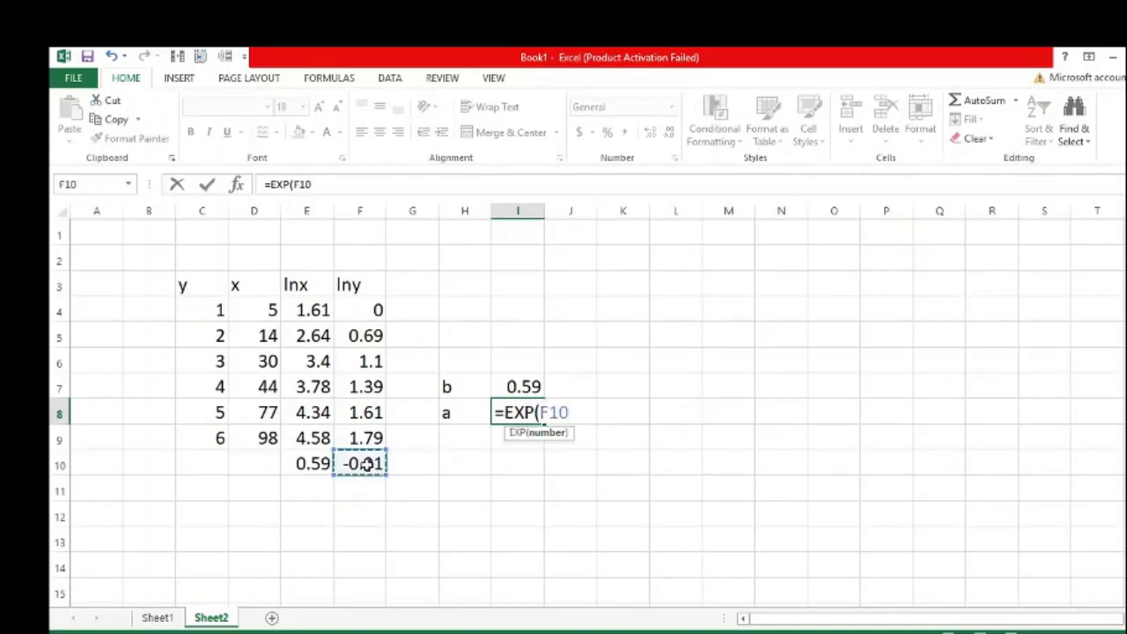
key("Return")
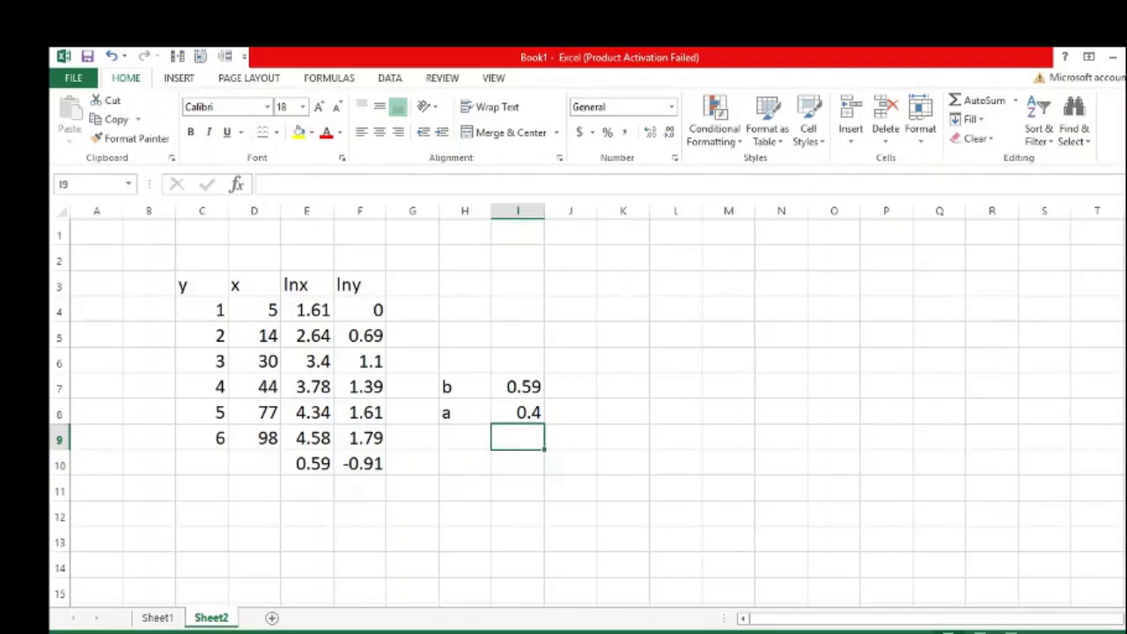
Switch to the Windows Ink Sketchpad and handwrite "Fitted curve is y =" below the variable table
left_click(1033, 633)
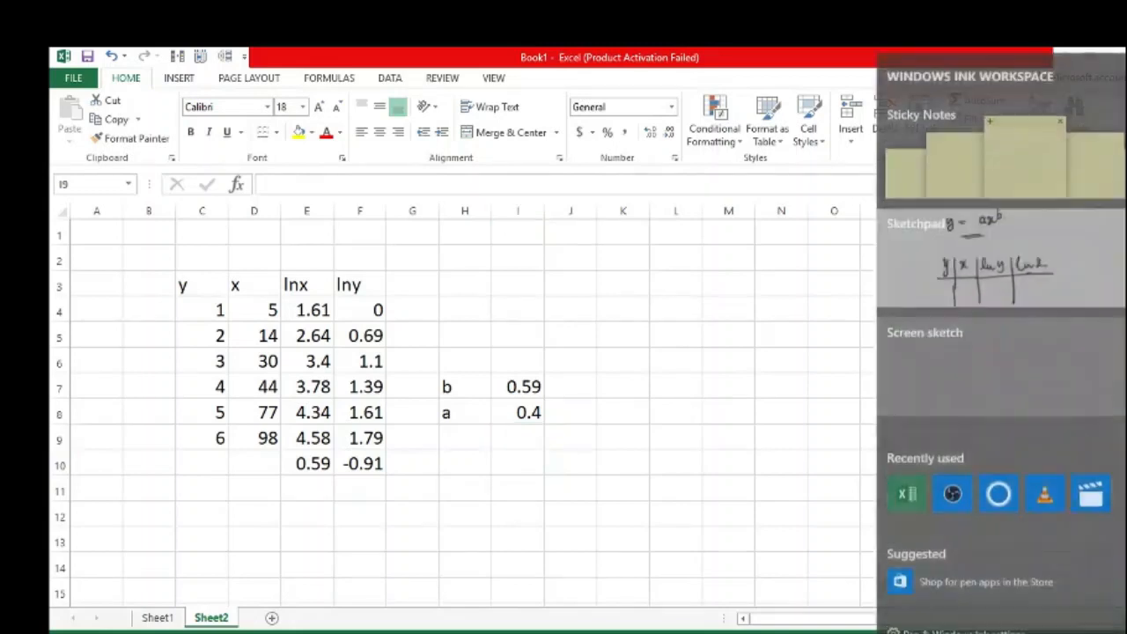
left_click(1028, 220)
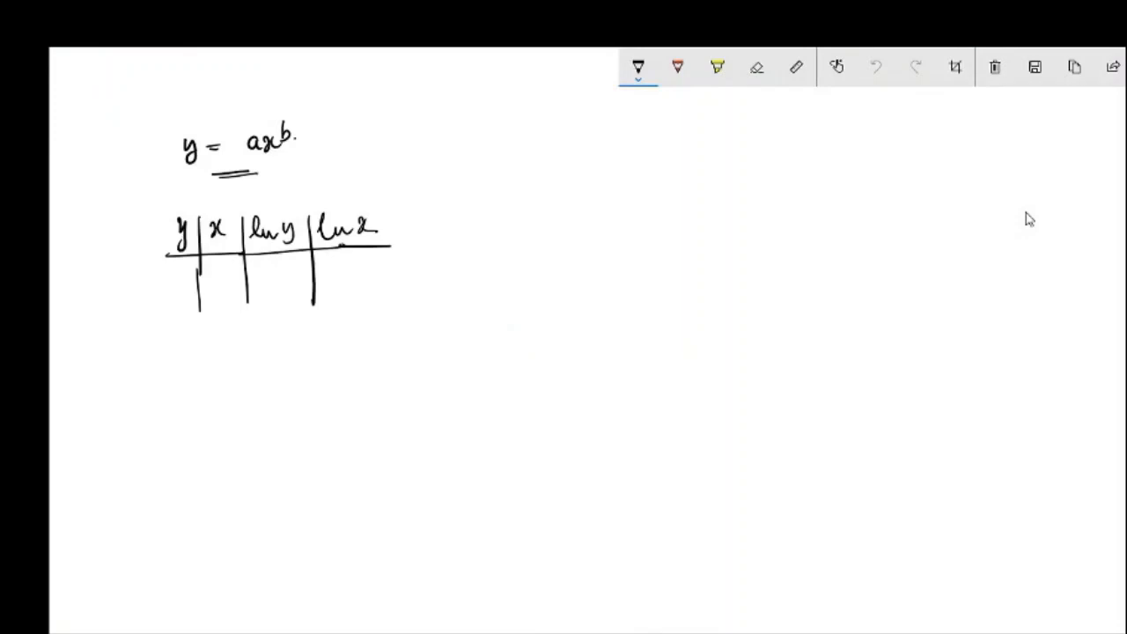
mouse_move(220, 367)
left_mouse_down()
mouse_move(220, 387)
mouse_move(236, 365)
mouse_move(231, 378)
left_mouse_up()
left_click_drag(234, 379, 236, 388)
mouse_move(243, 367)
left_mouse_down()
mouse_move(243, 389)
mouse_move(273, 384)
mouse_move(278, 370)
left_mouse_up()
left_click_drag(241, 375, 375, 389)
left_click_drag(388, 375, 375, 390)
left_click_drag(321, 419, 330, 432)
mouse_move(336, 417)
left_mouse_down()
mouse_move(324, 444)
mouse_move(358, 424)
left_mouse_up()
left_click_drag(347, 433, 357, 432)
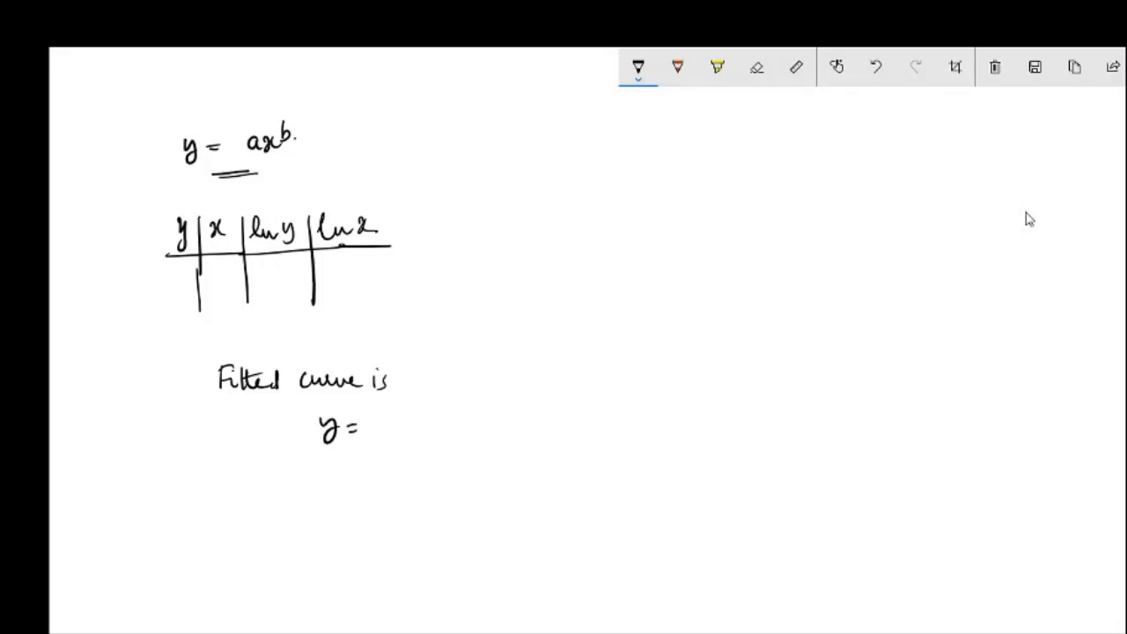
Handwrite 0.05x^1.25 to complete the fitted equation and underline it twice
mouse_move(388, 418)
left_mouse_down()
mouse_move(380, 425)
mouse_move(388, 419)
left_mouse_up()
left_click(398, 430)
mouse_move(409, 419)
left_mouse_down()
mouse_move(406, 428)
mouse_move(410, 421)
left_mouse_up()
mouse_move(421, 419)
left_mouse_down()
mouse_move(420, 432)
mouse_move(430, 418)
mouse_move(445, 431)
left_mouse_up()
left_click(443, 421)
mouse_move(459, 418)
left_mouse_down()
mouse_move(457, 432)
mouse_move(465, 413)
mouse_move(490, 412)
left_mouse_up()
left_click(474, 407)
left_click_drag(498, 393, 507, 391)
left_click_drag(330, 460, 444, 456)
left_click_drag(344, 467, 440, 464)
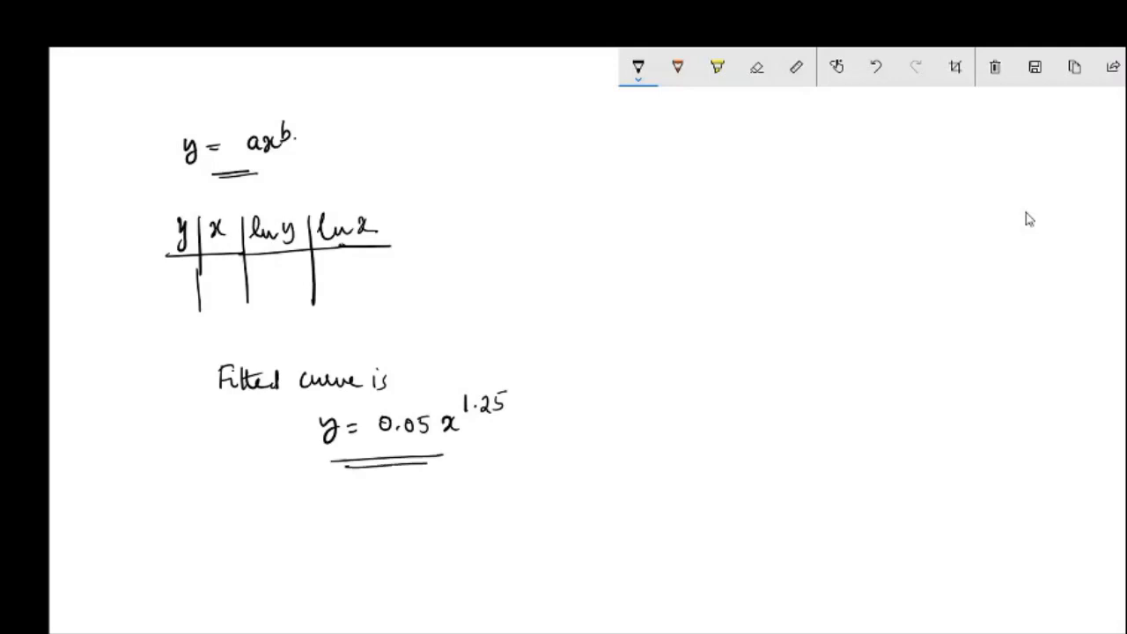
Handwrite "1). Path." with a check mark above the fitted-curve line, then return to the Excel workbook
mouse_move(141, 345)
left_mouse_down()
mouse_move(152, 328)
mouse_move(188, 340)
left_mouse_up()
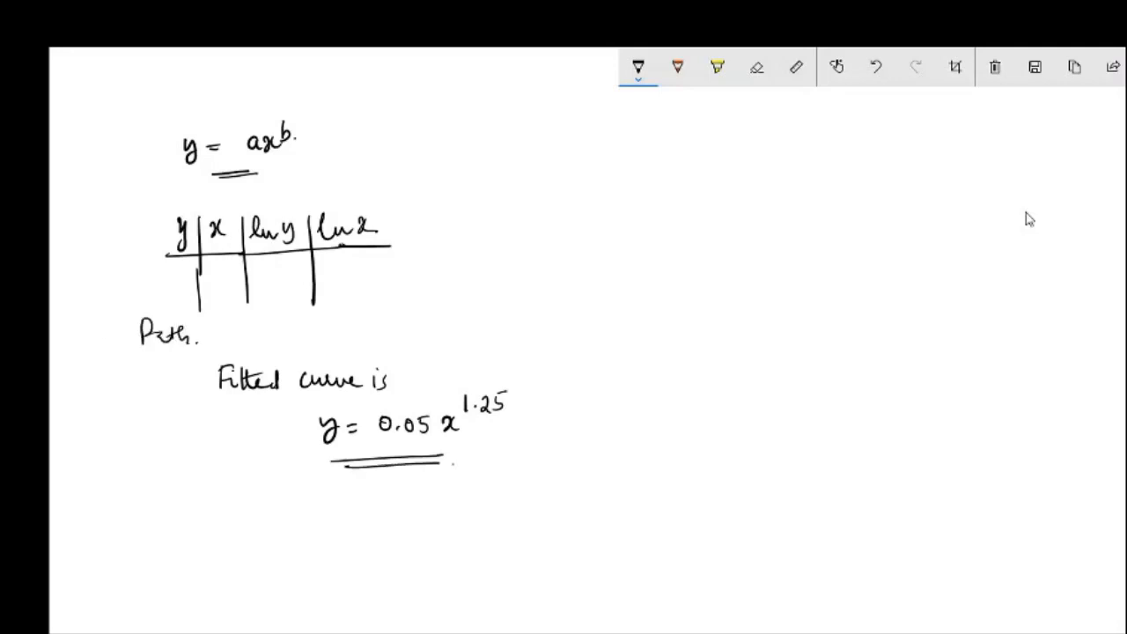
left_click_drag(107, 325, 108, 343)
left_click_drag(114, 313, 93, 352)
left_click_drag(219, 340, 259, 331)
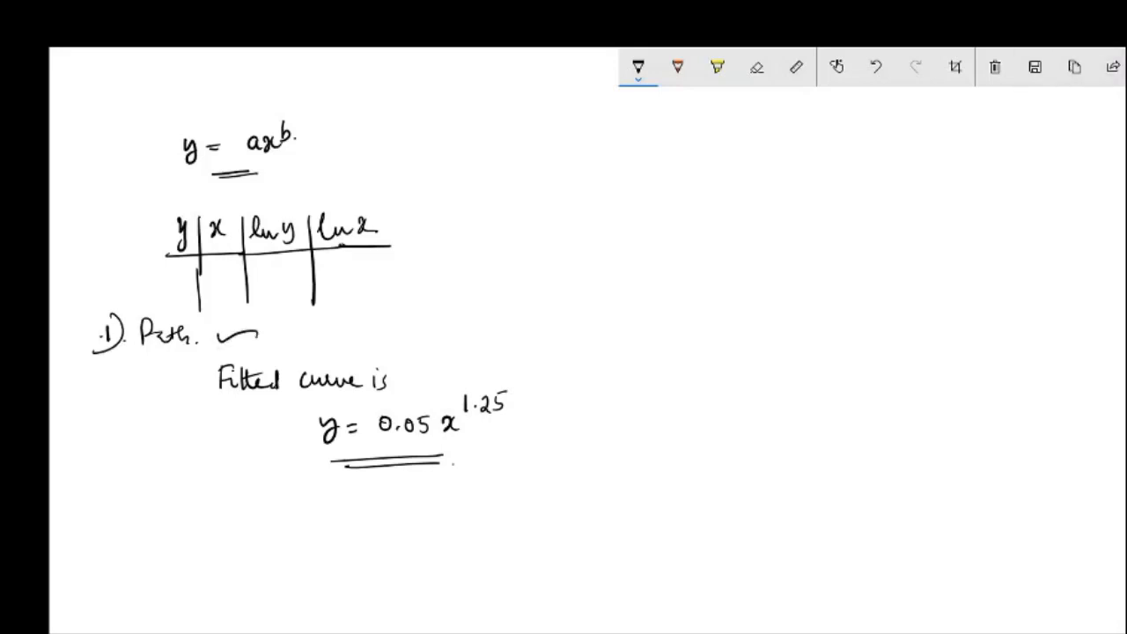
left_click(1126, 67)
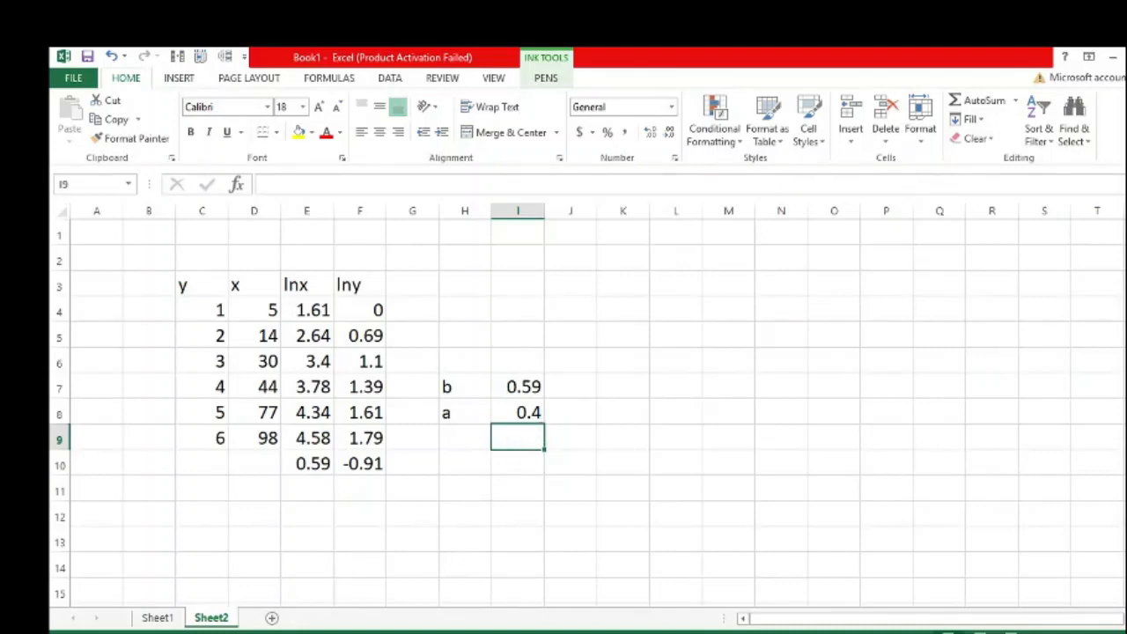
Reopen Sketchpad, clear the earlier notes, and handwrite the equation of the next curve type with an underline
left_click(1015, 625)
left_click(951, 248)
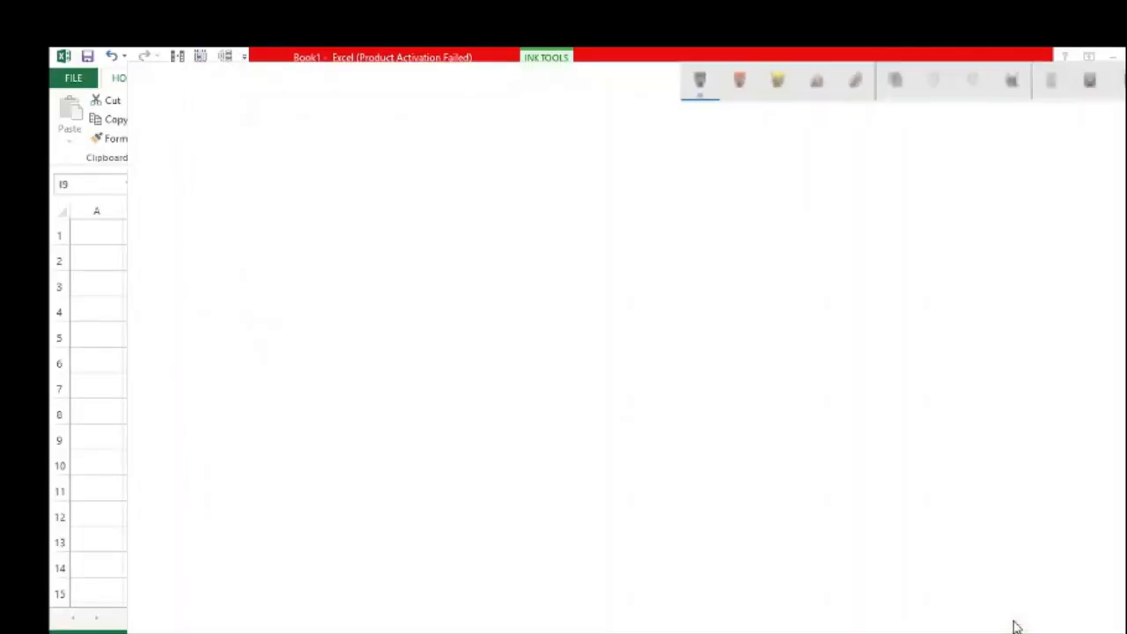
left_click(995, 67)
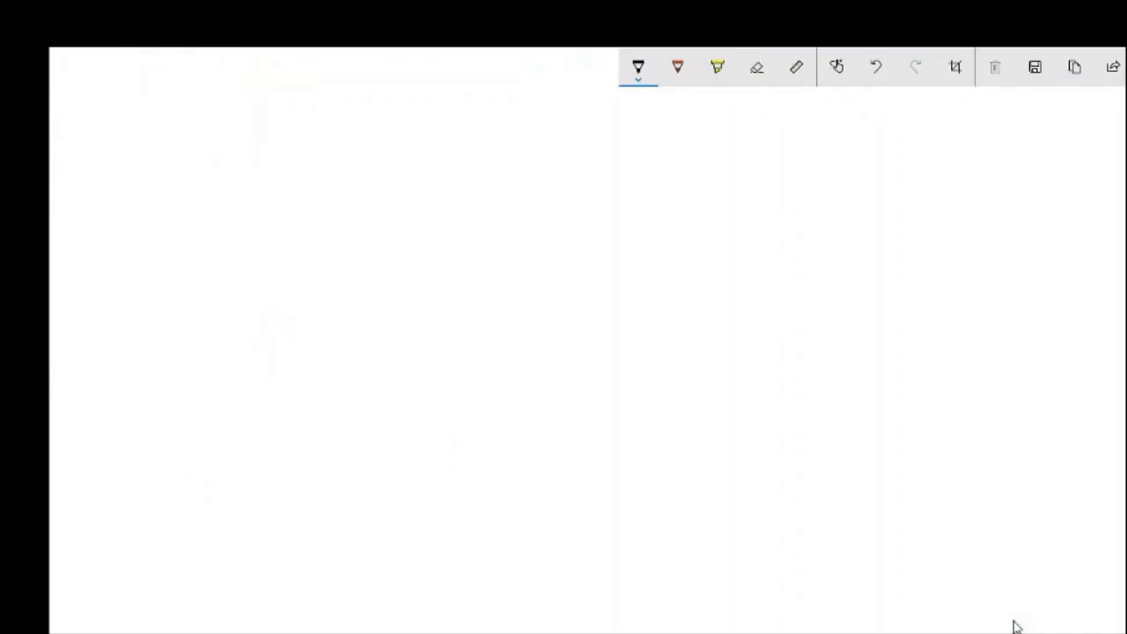
left_click_drag(177, 162, 191, 183)
left_click_drag(203, 179, 214, 181)
mouse_move(243, 167)
left_mouse_down()
mouse_move(232, 183)
mouse_move(264, 167)
mouse_move(287, 179)
left_mouse_up()
mouse_move(287, 138)
left_mouse_down()
mouse_move(292, 159)
mouse_move(303, 158)
left_mouse_up()
left_click_drag(316, 144, 323, 155)
left_click_drag(203, 214, 278, 213)
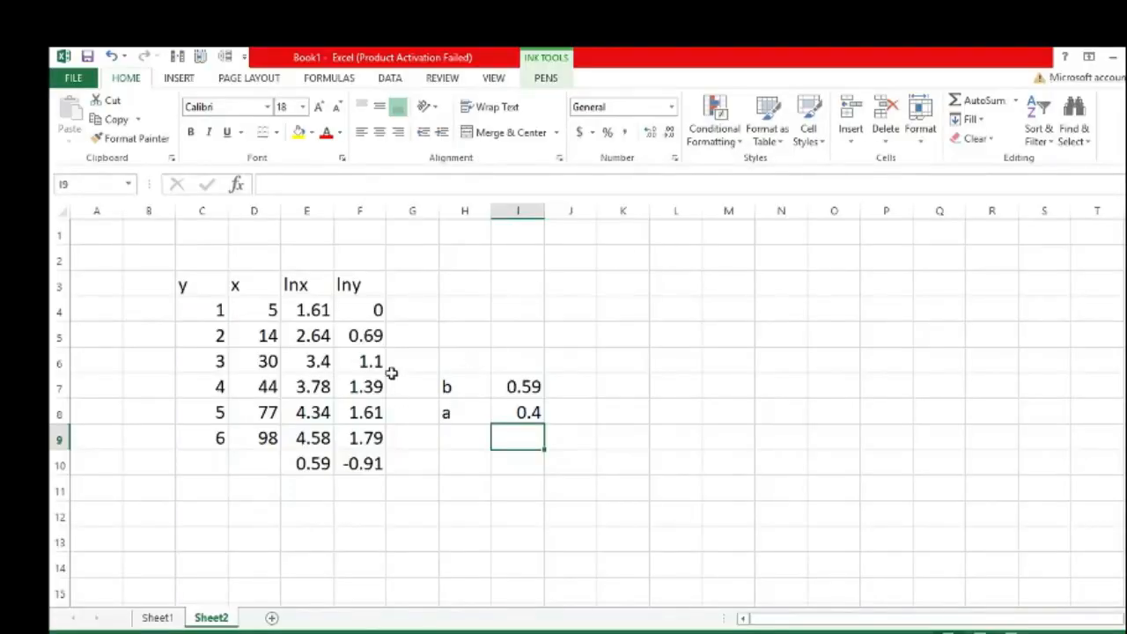
Copy the y and x data with headers from C3:D9 on Sheet2 into a new worksheet starting at A1
left_click(207, 283)
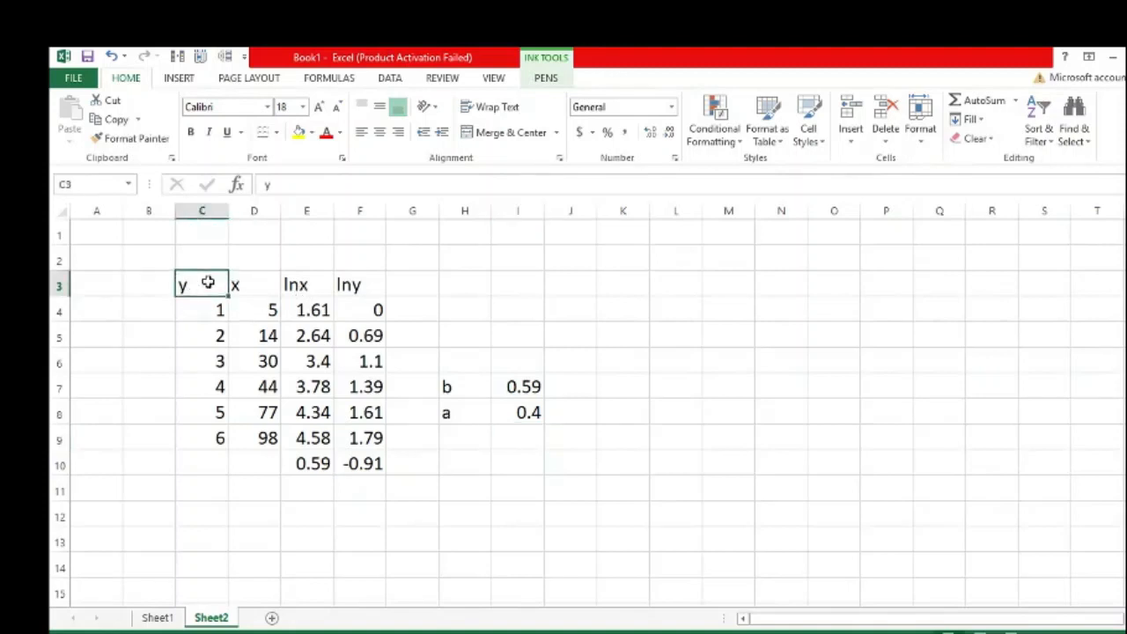
key("shift+Right")
key("shift+Down")
key("shift+Down")
key("shift+Down")
key("shift+Down")
key("shift+Down")
key("shift+Down")
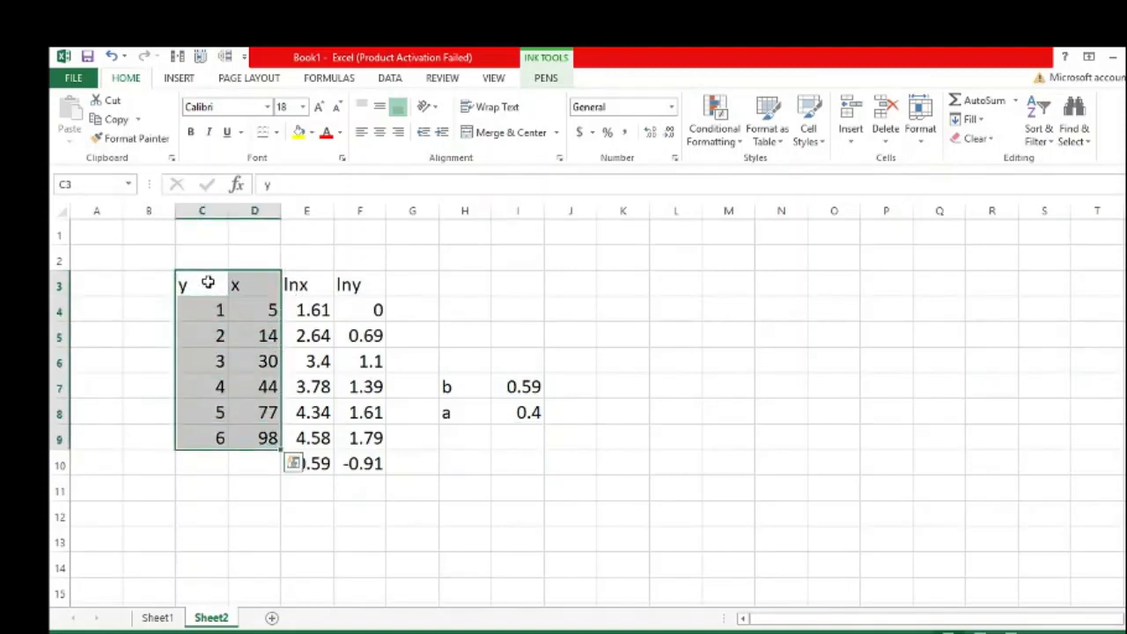
key("ctrl+c")
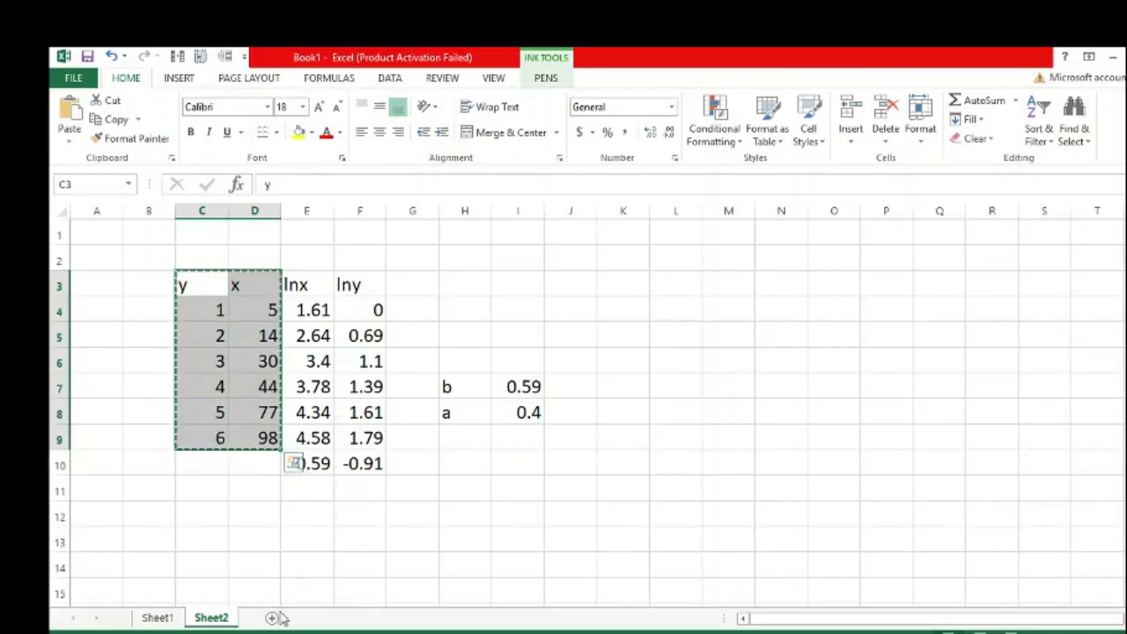
left_click(273, 618)
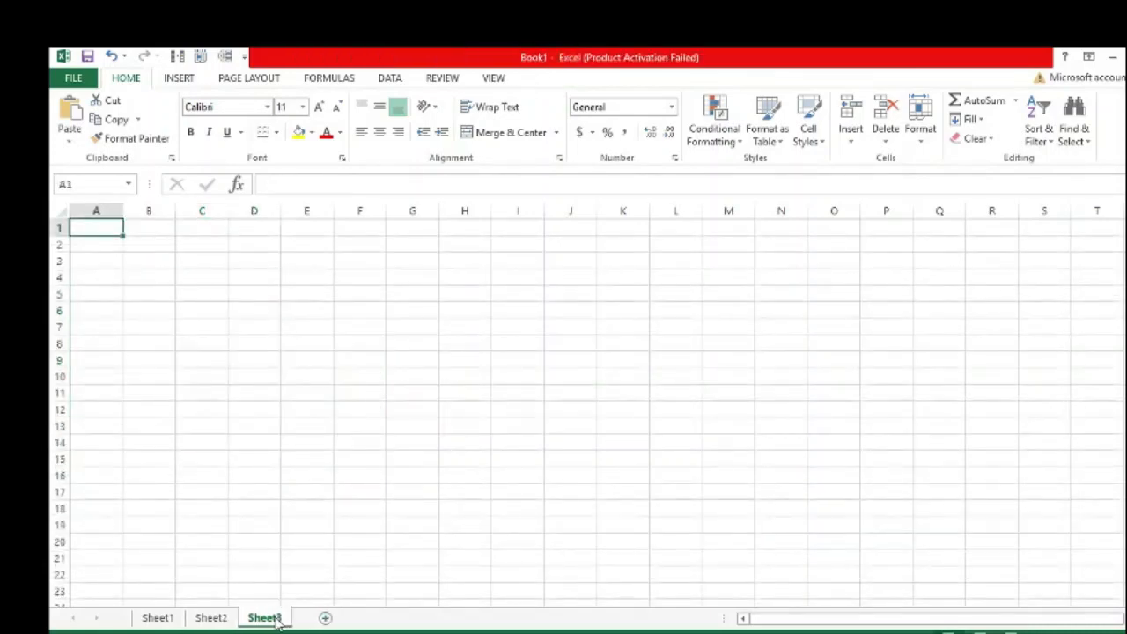
key("ctrl+v")
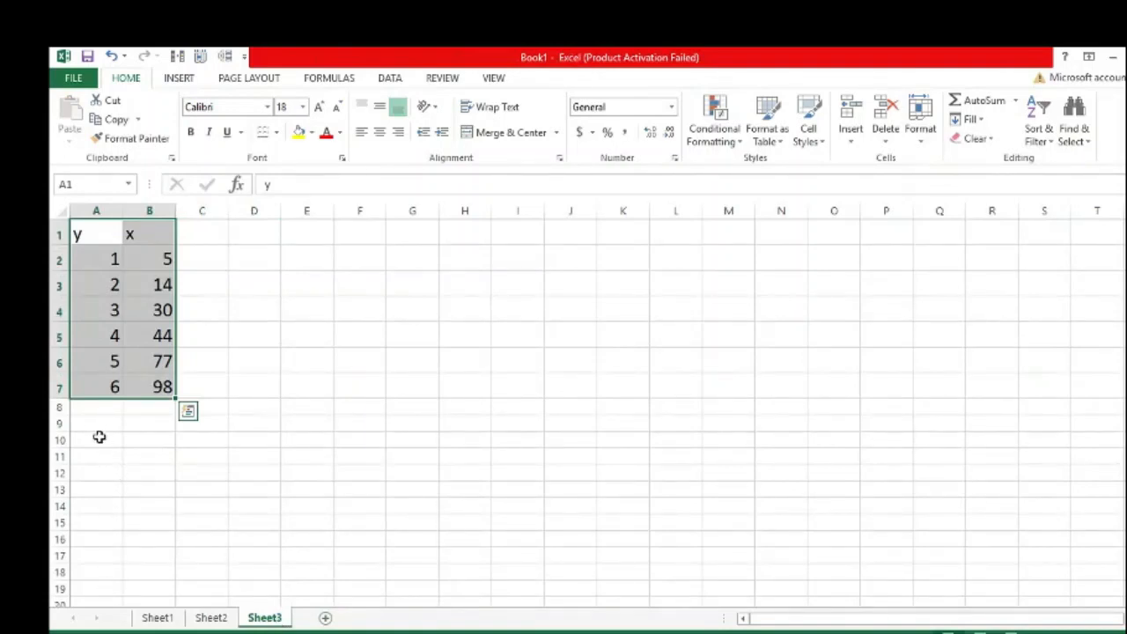
Start a LOGEST formula across A8:B8 of the new sheet with A2:A7 as the known y values
left_click(98, 409)
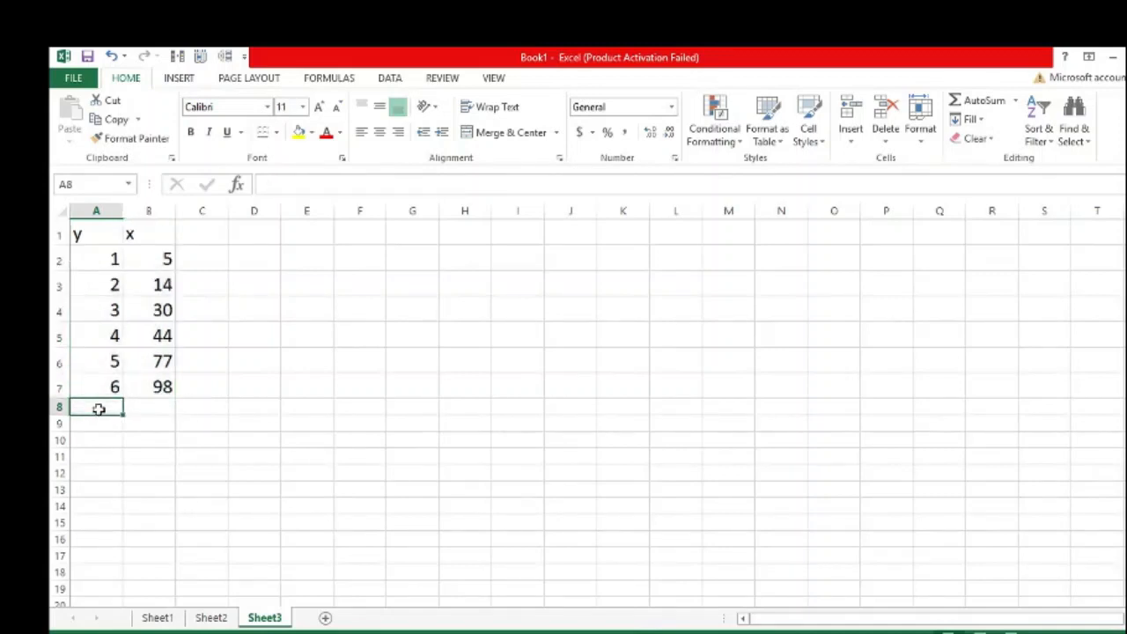
key("shift+Right")
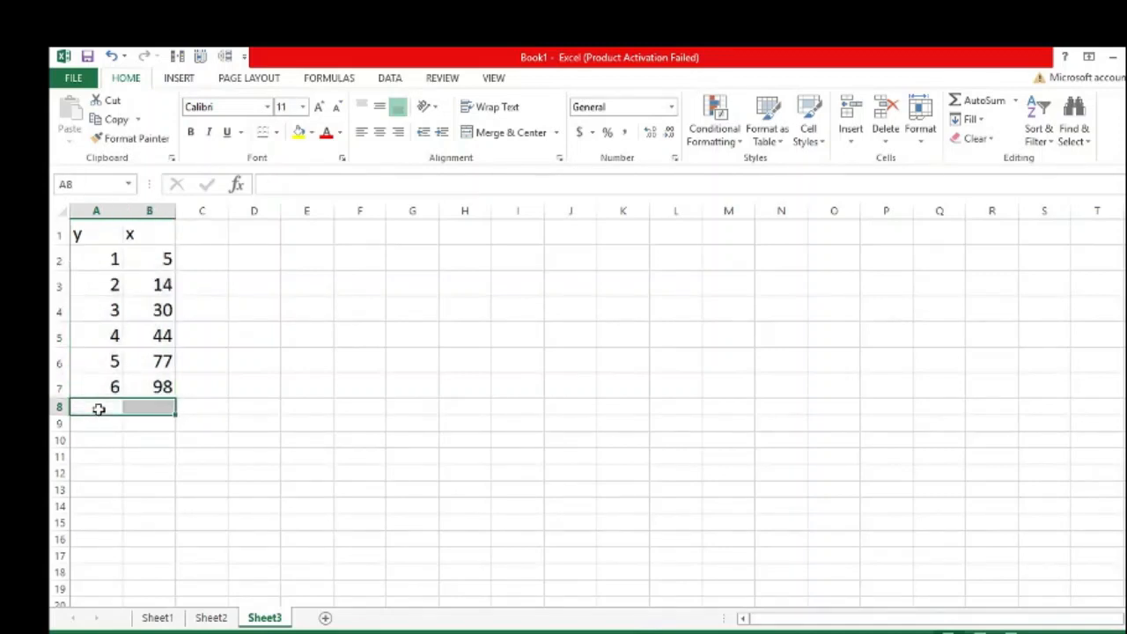
type("=l")
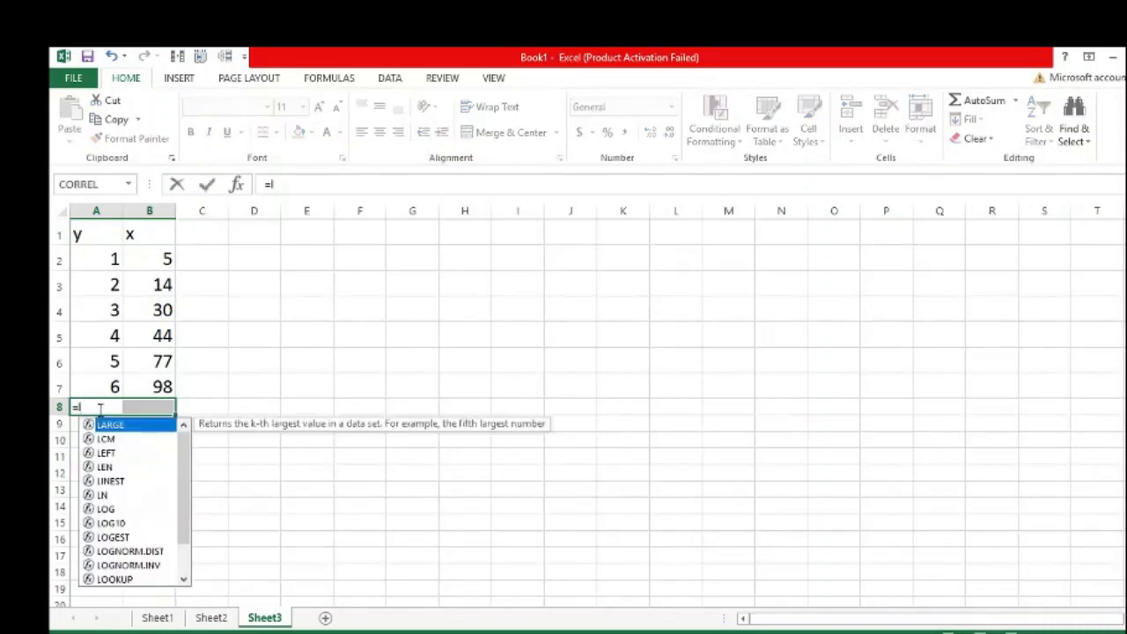
type("o")
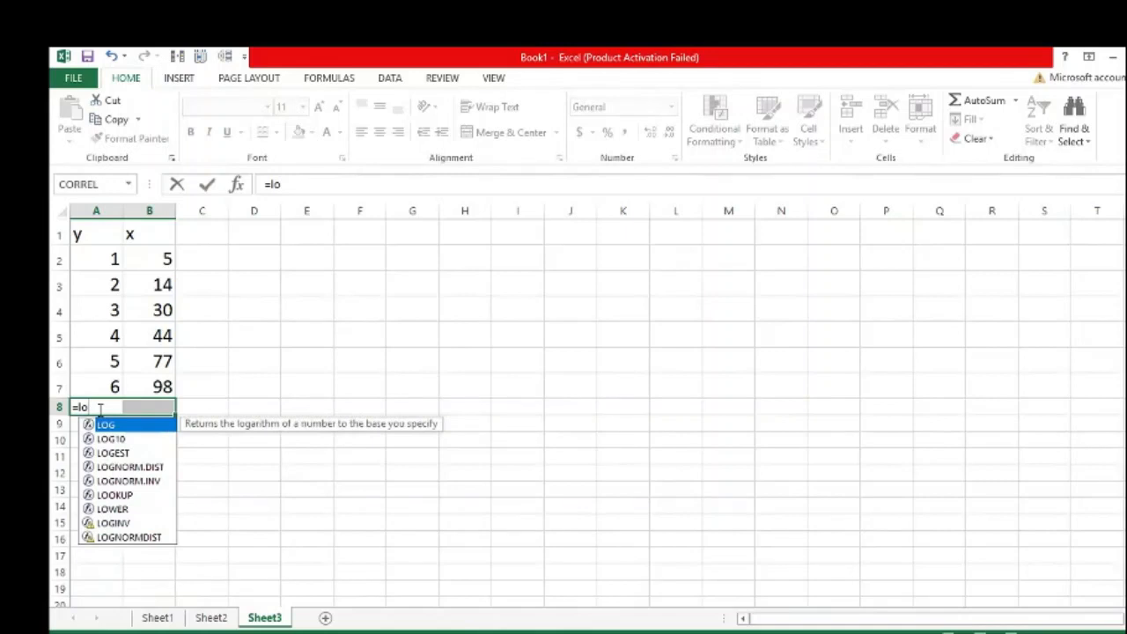
double_click(126, 451)
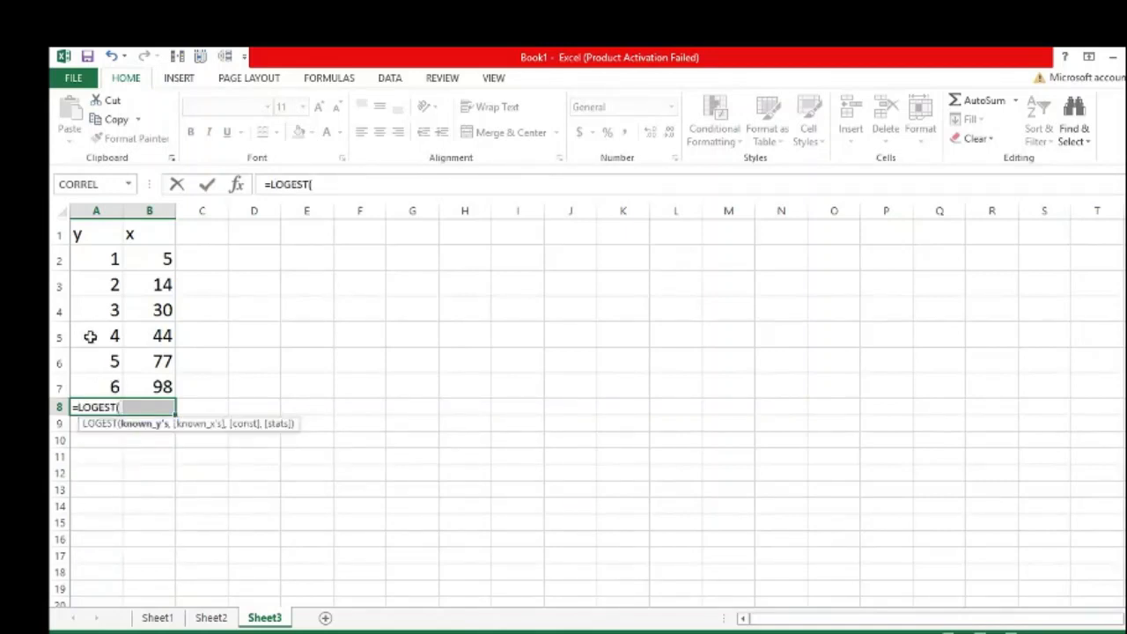
left_click(95, 259)
left_click_drag(94, 259, 102, 387)
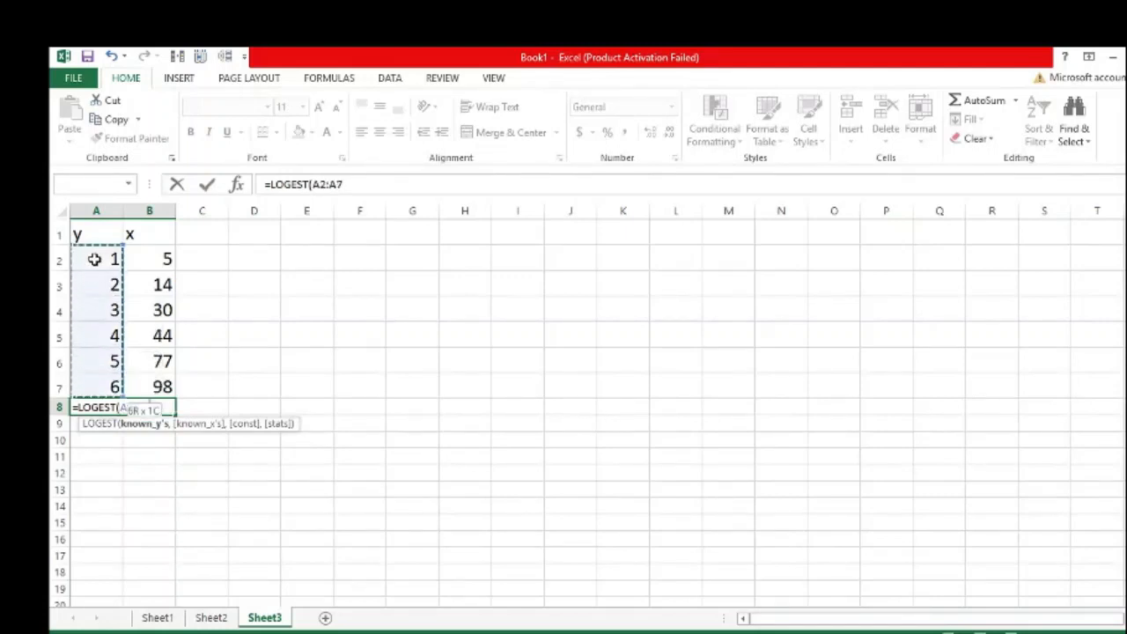
type(",")
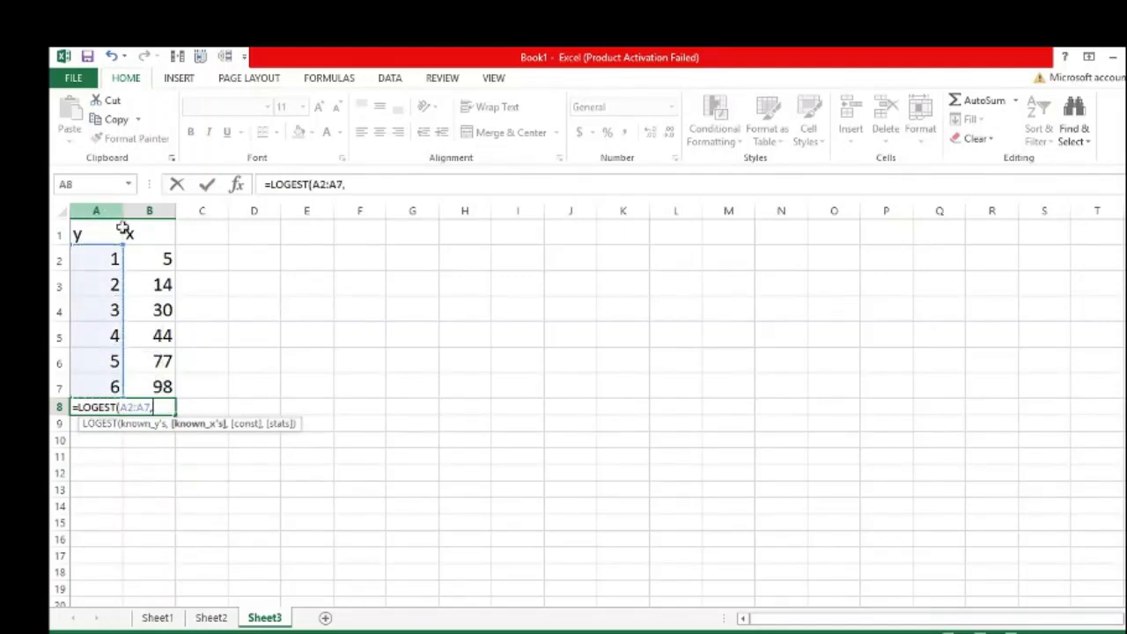
Complete the LOGEST formula with known x values B2:B7, const TRUE and stats FALSE, and enter it as an array formula
left_click(148, 259)
key("shift+Down")
key("shift+Down")
key("shift+Down")
key("shift+Down")
key("shift+Down")
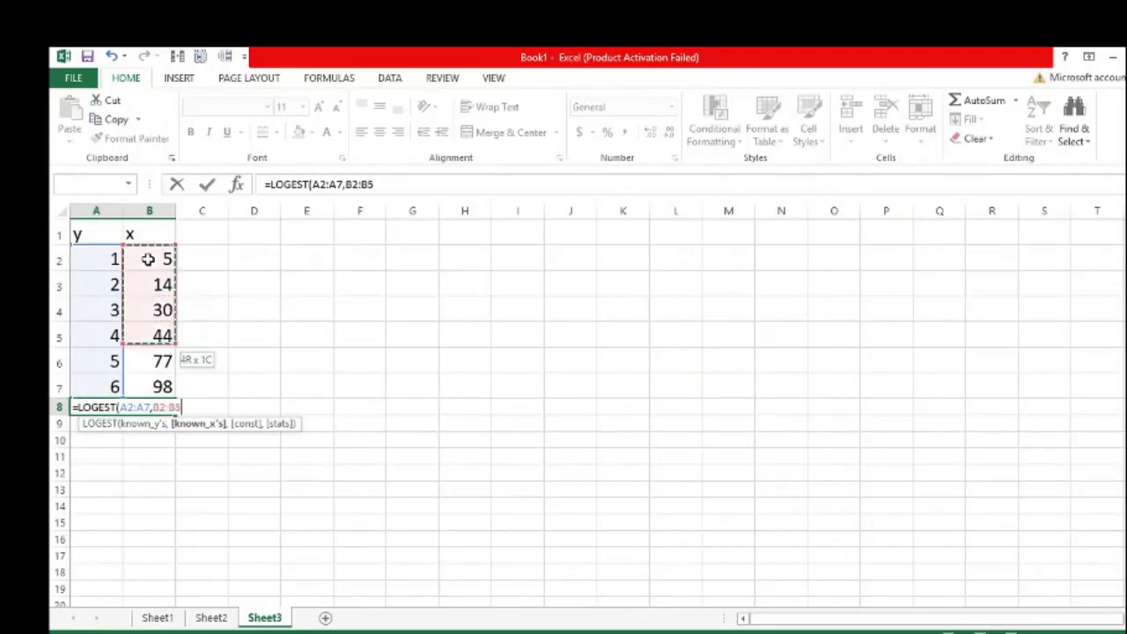
type(",")
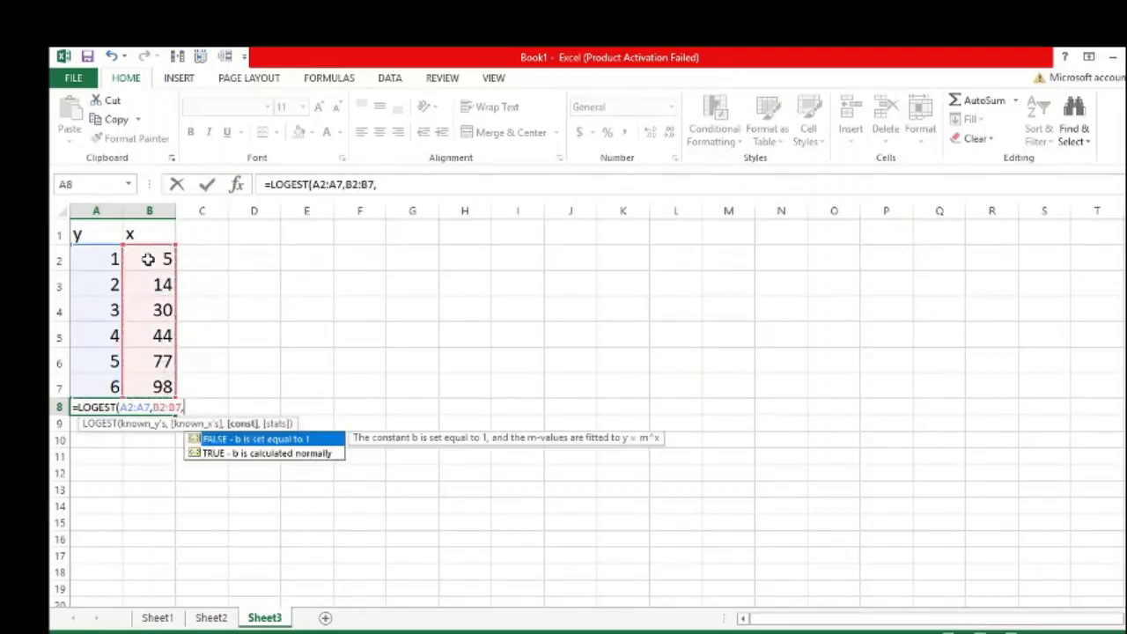
double_click(216, 453)
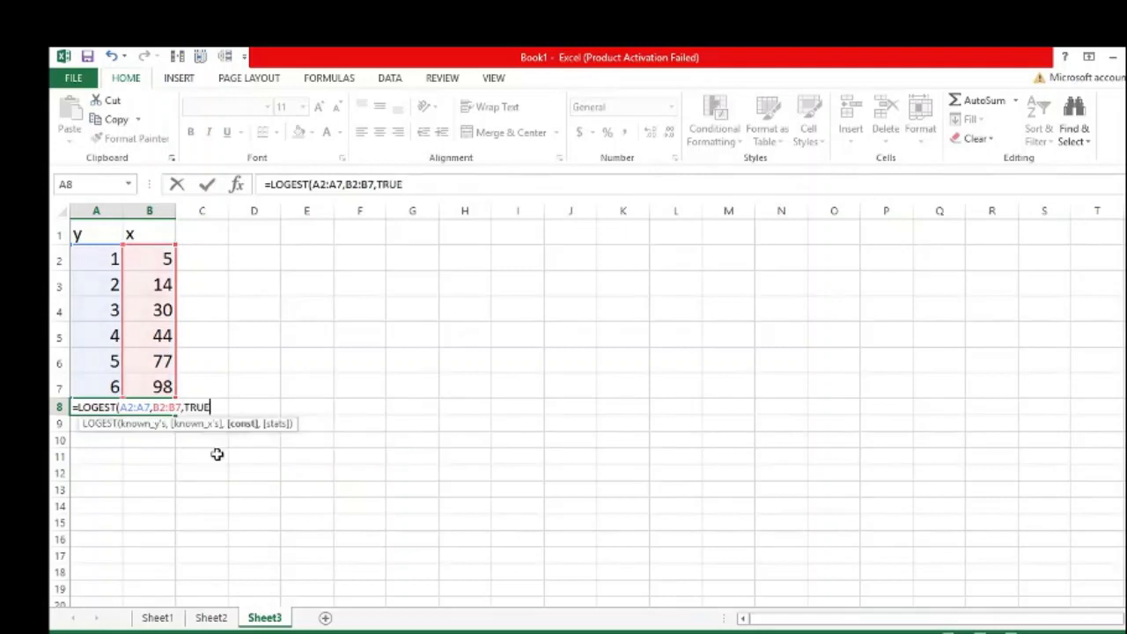
type(",")
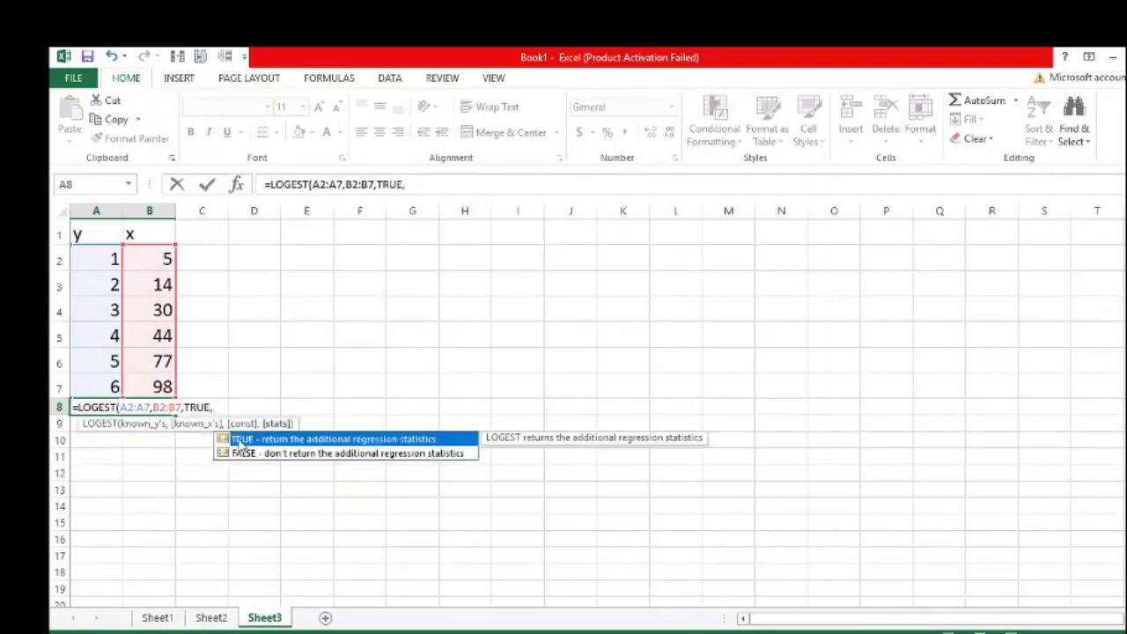
double_click(247, 453)
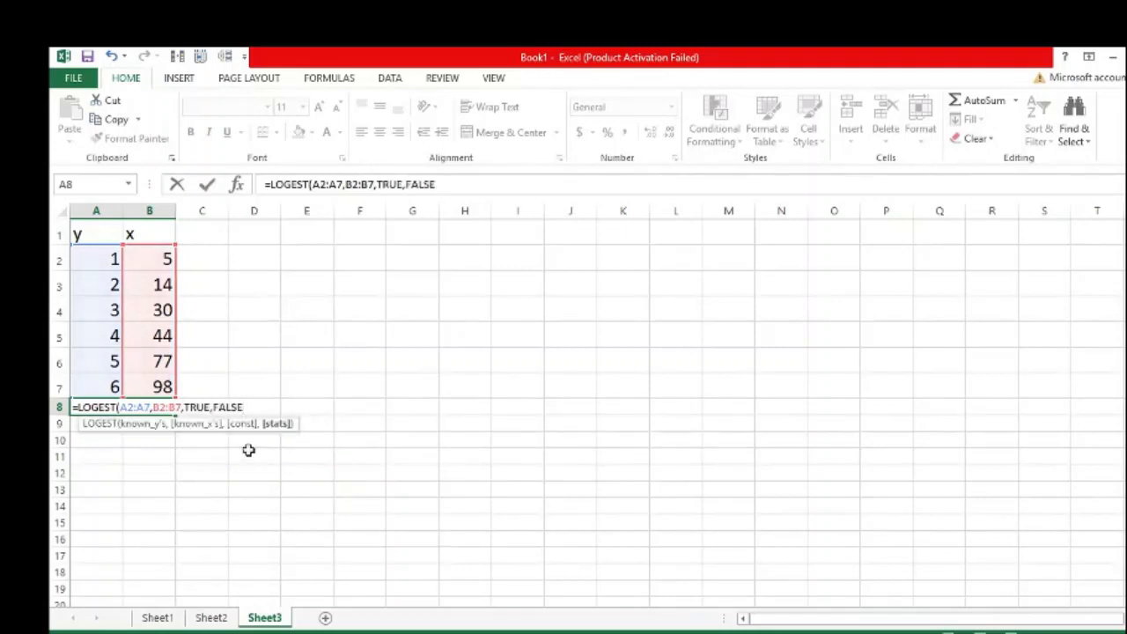
key("ctrl+shift+Return")
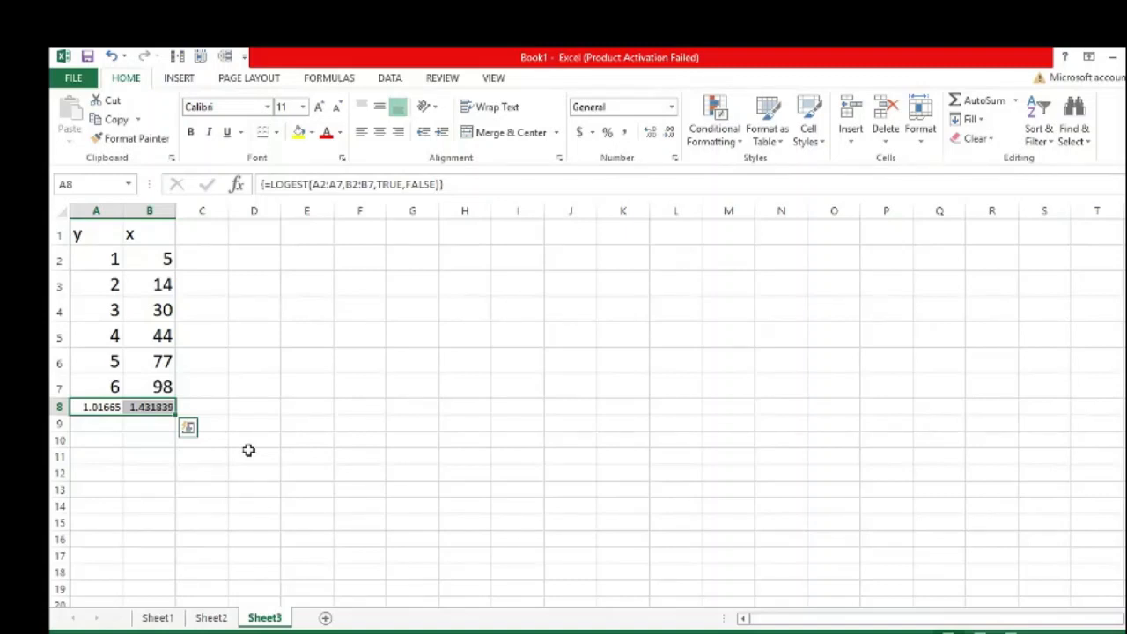
Label cell D6 as a and enter 1.016 beside it in E6
left_click(256, 360)
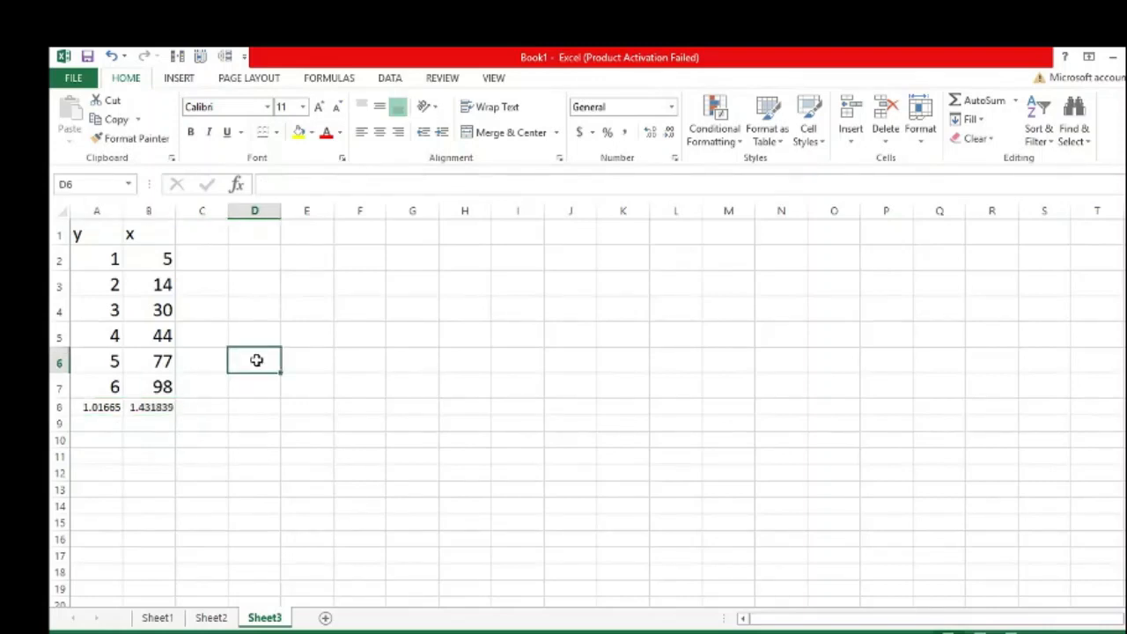
type("a")
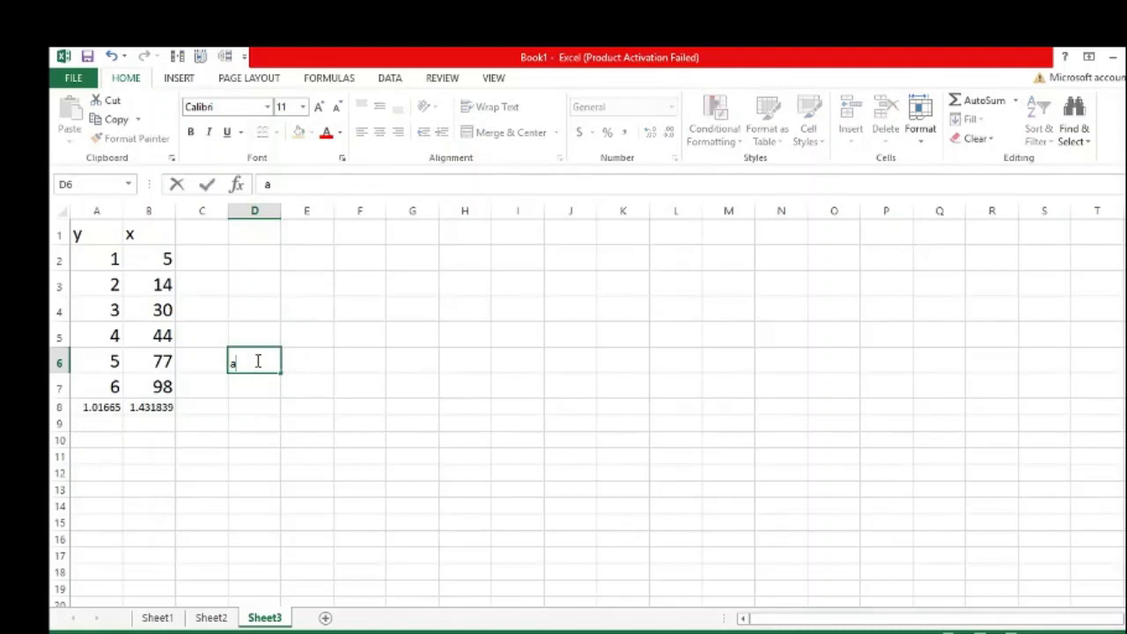
left_click(317, 358)
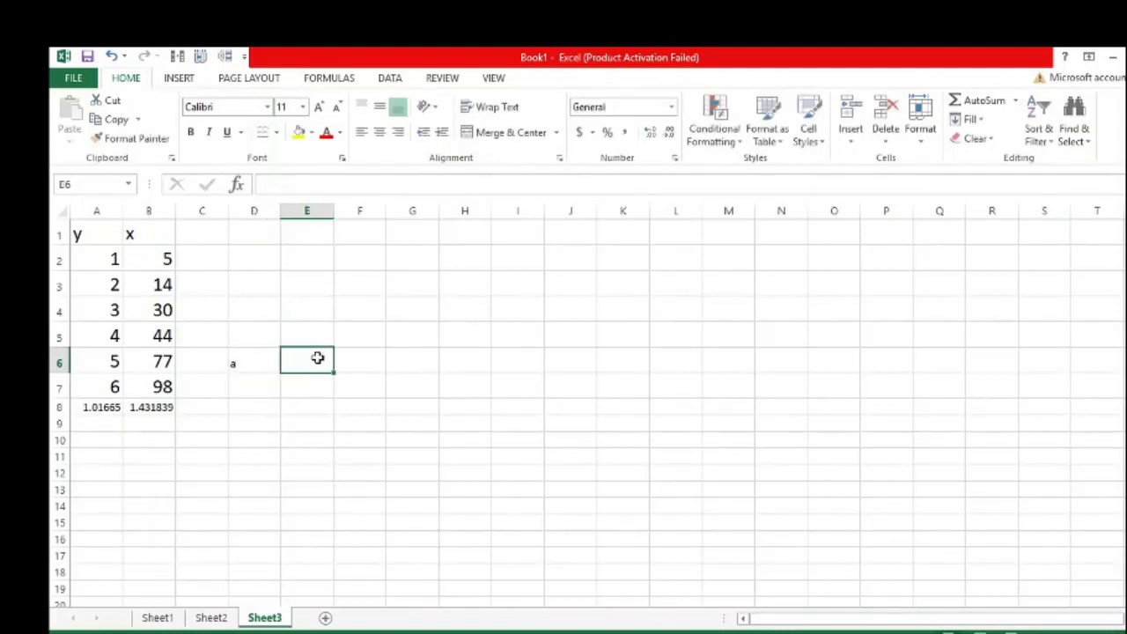
type("1.")
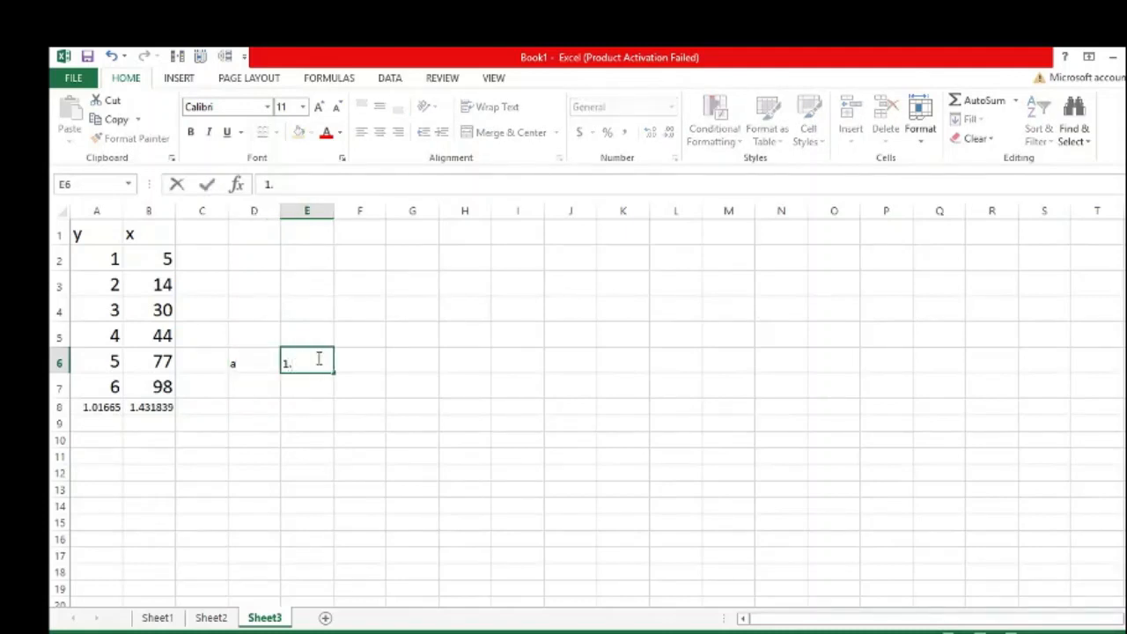
type("016")
Label cell D7 as b and calculate it in E7 with the formula =LN(B8)
left_click(253, 388)
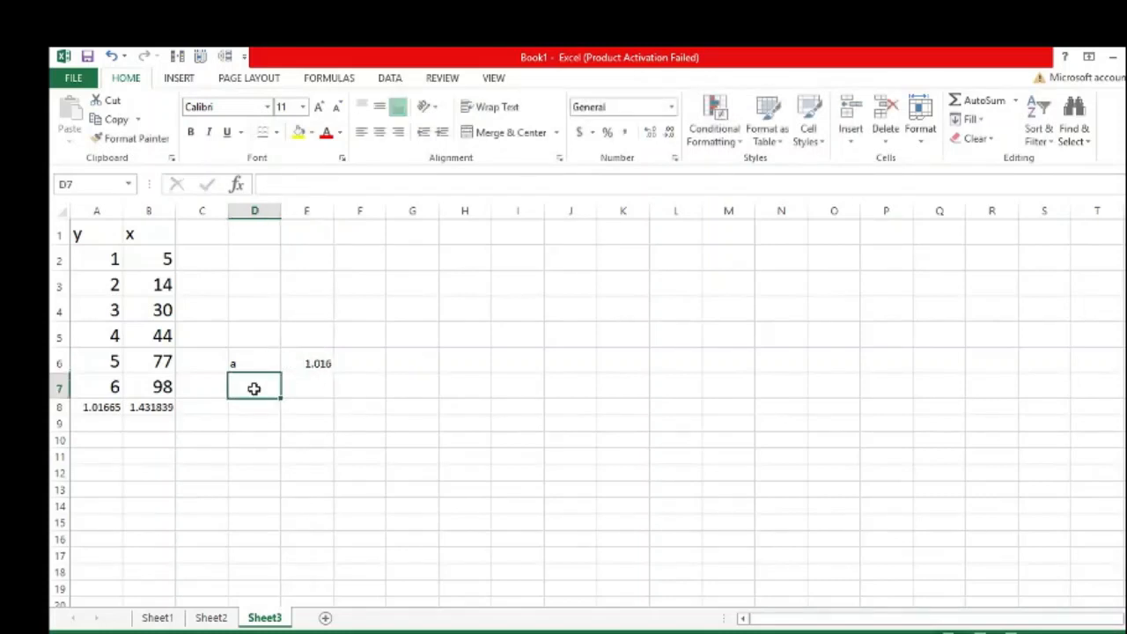
type("b")
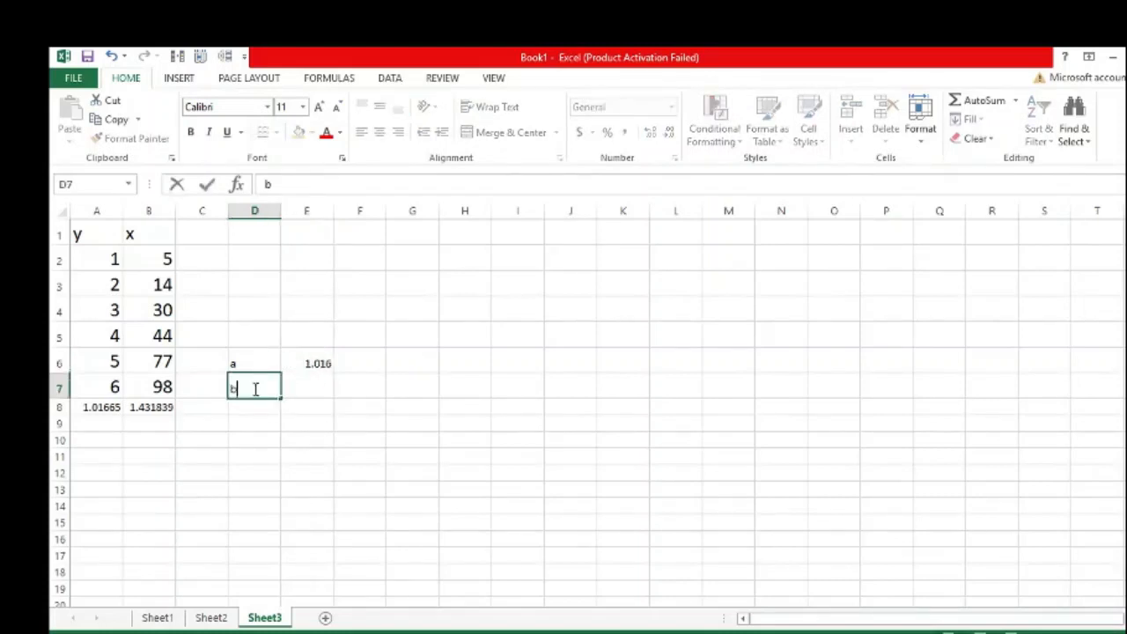
left_click(307, 388)
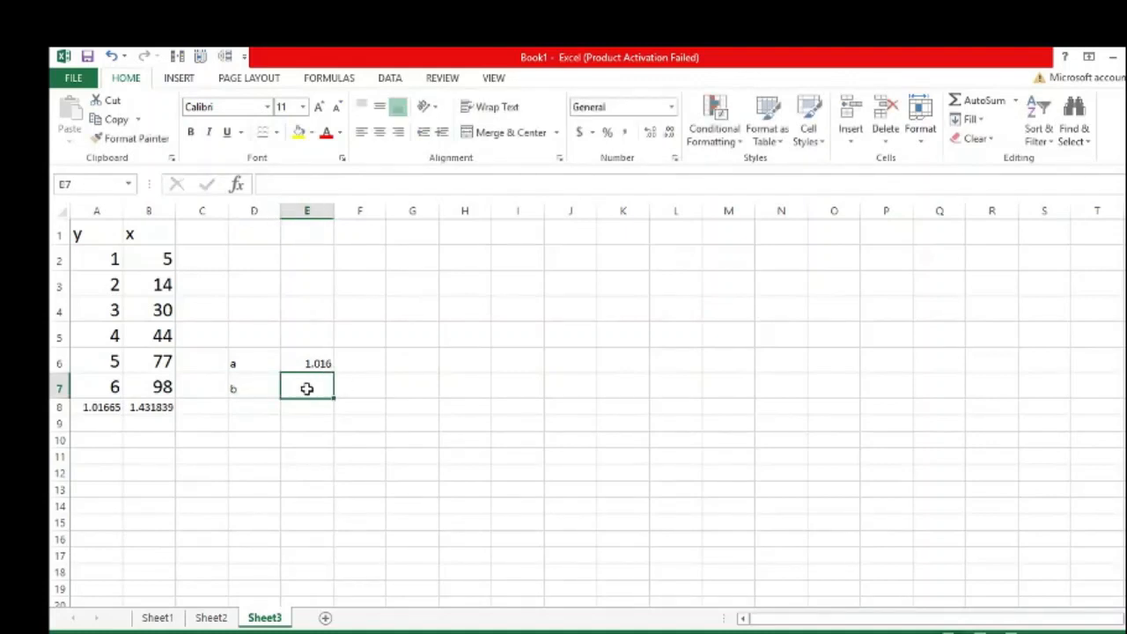
type("=ln")
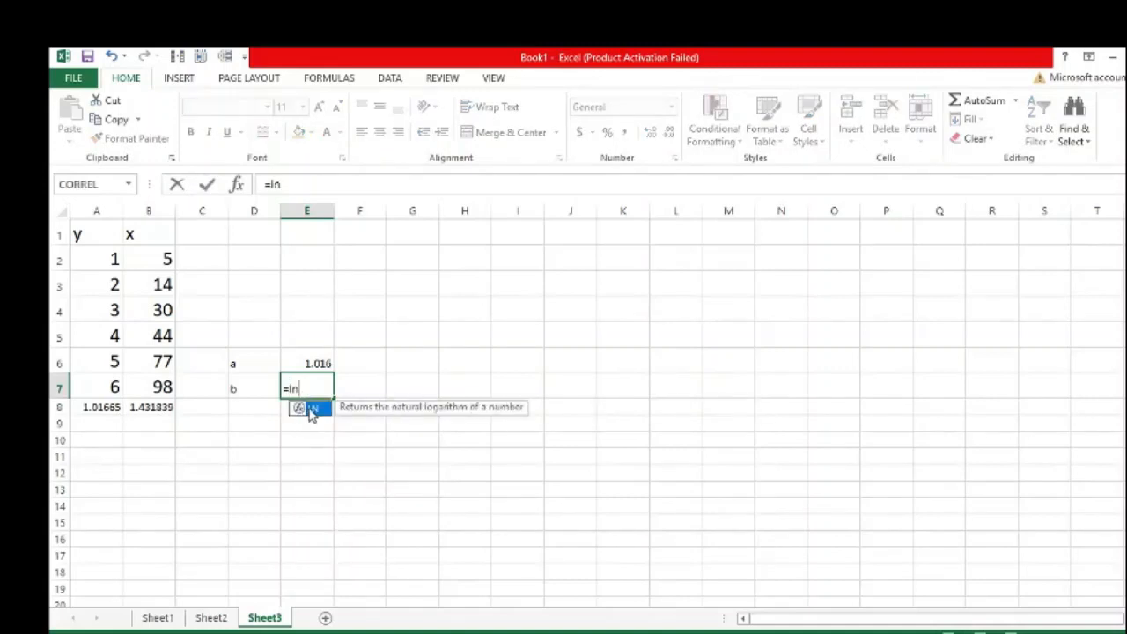
double_click(313, 408)
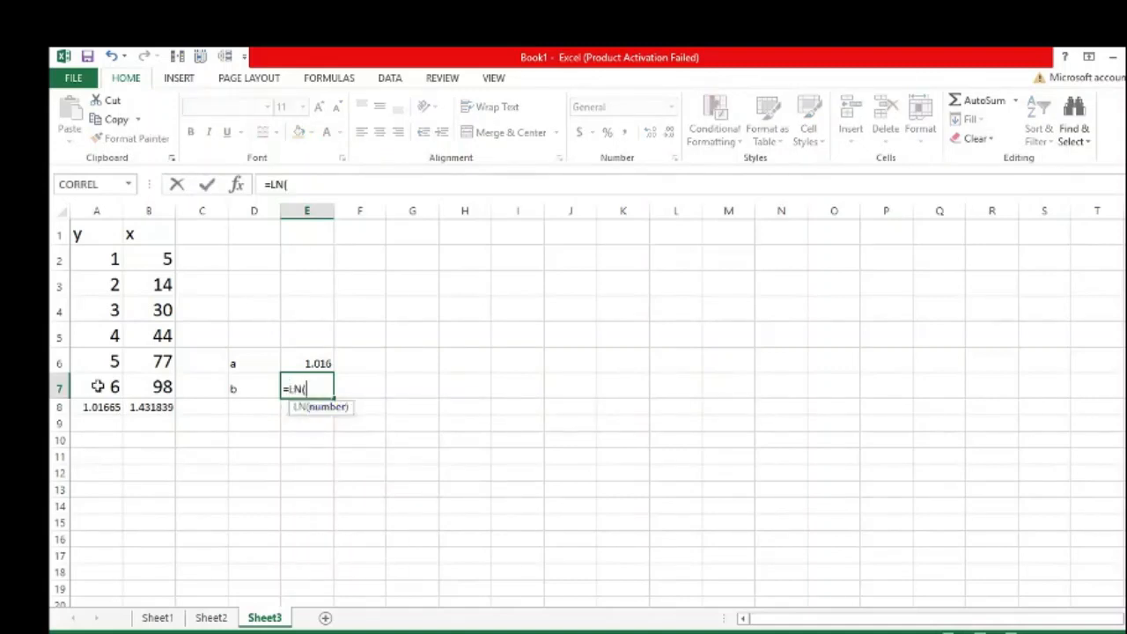
left_click(150, 407)
key("Return")
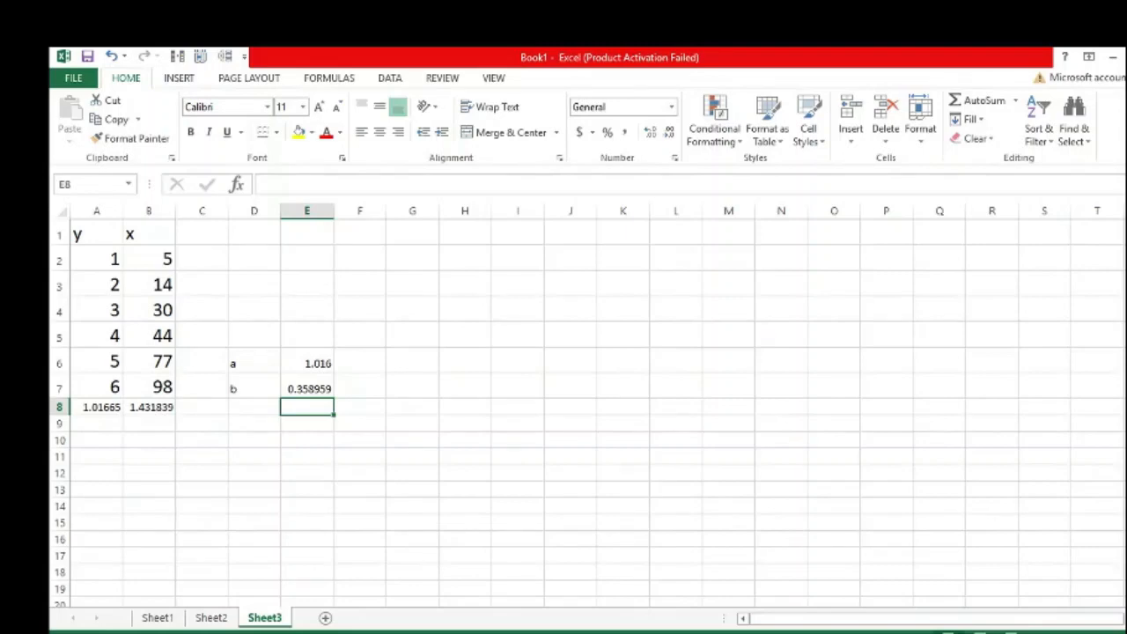
Switch to the Windows Ink Sketchpad and handwrite "1) Path LOGEST" below the equation y = ae^bx
left_click(1034, 633)
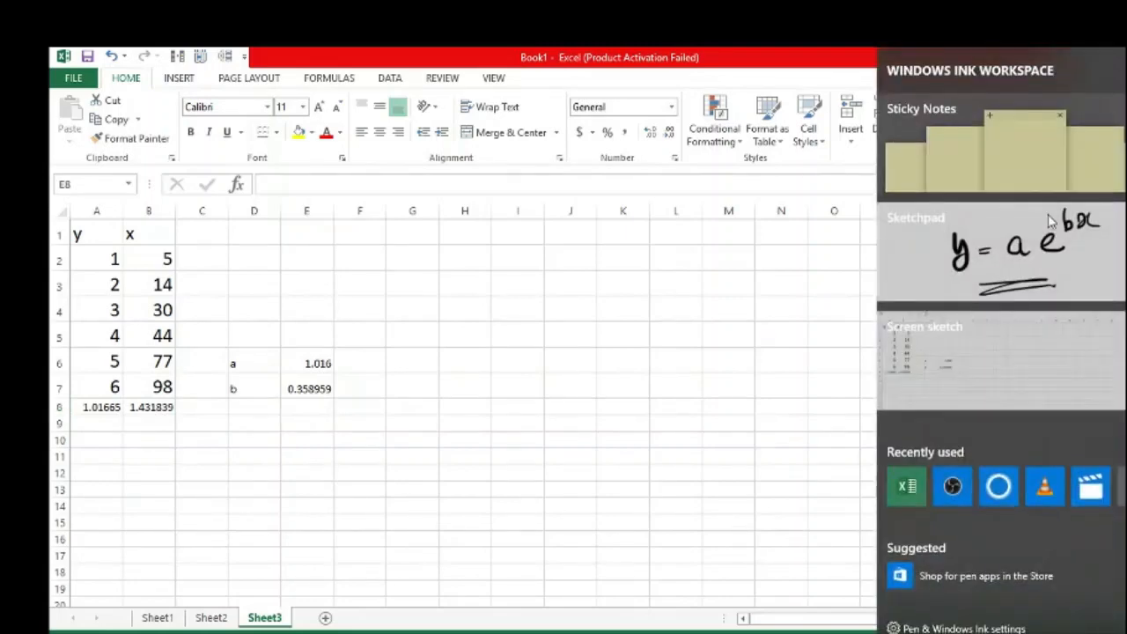
left_click(1051, 222)
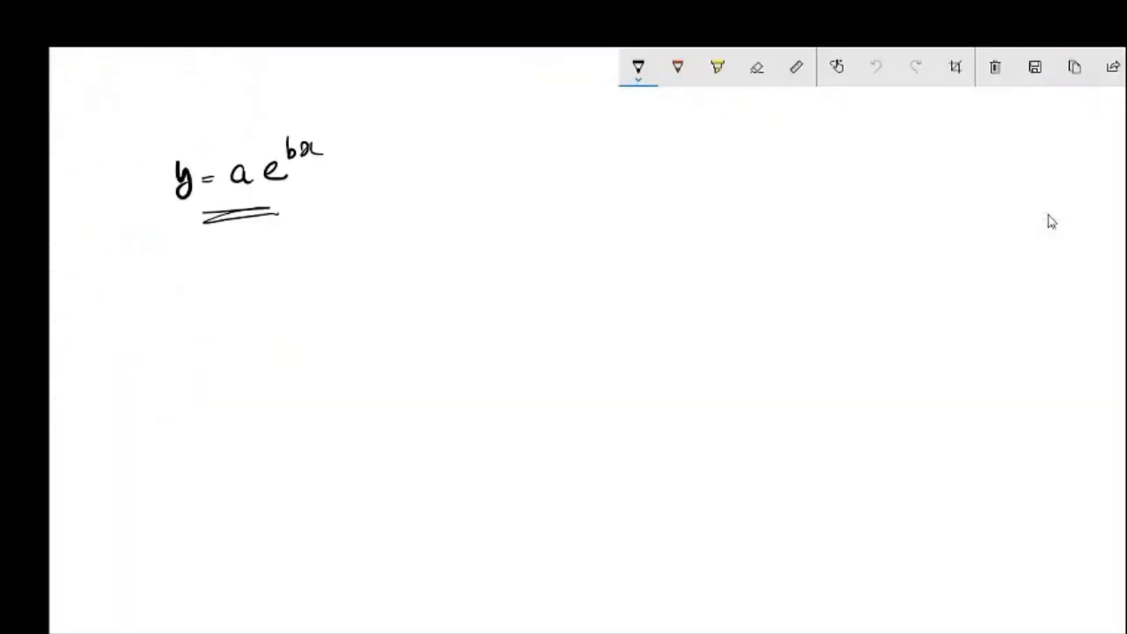
mouse_move(125, 253)
left_mouse_down()
mouse_move(114, 287)
mouse_move(182, 265)
mouse_move(305, 257)
left_mouse_up()
mouse_move(318, 252)
left_mouse_down()
mouse_move(308, 266)
mouse_move(331, 254)
left_mouse_up()
left_click_drag(325, 252, 328, 271)
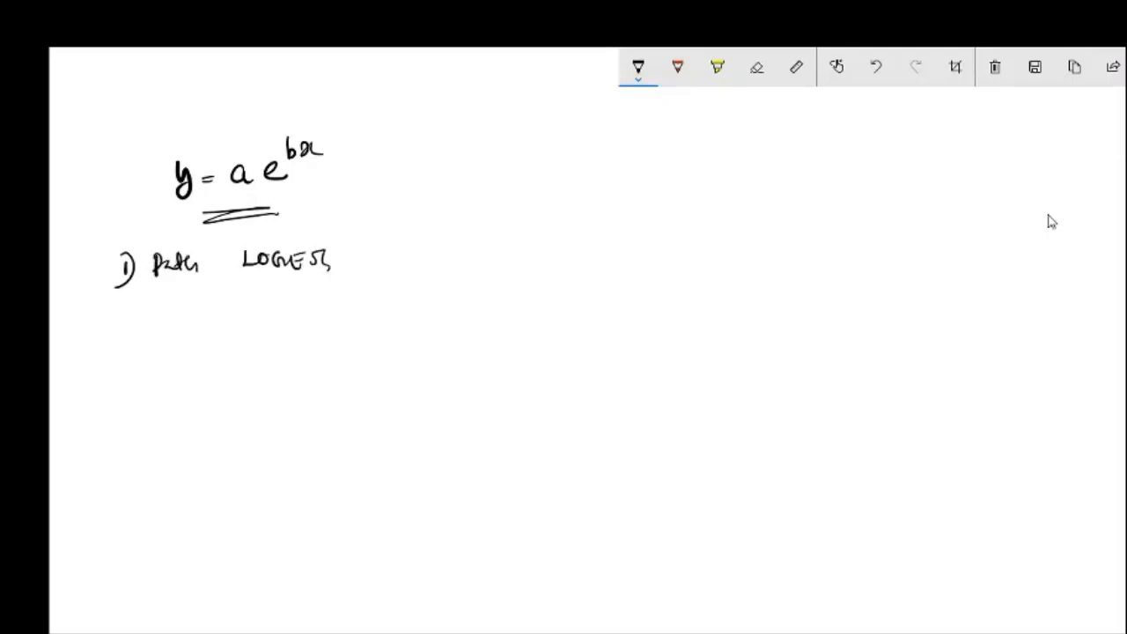
Handwrite "y = 1.016e" below the LOGEST line as the start of the fitted equation
mouse_move(225, 316)
left_mouse_down()
mouse_move(226, 347)
mouse_move(269, 324)
left_mouse_up()
mouse_move(297, 316)
left_mouse_down()
mouse_move(296, 331)
mouse_move(314, 319)
left_mouse_up()
left_click(304, 331)
mouse_move(327, 316)
left_mouse_down()
mouse_move(327, 331)
mouse_move(375, 333)
left_mouse_up()
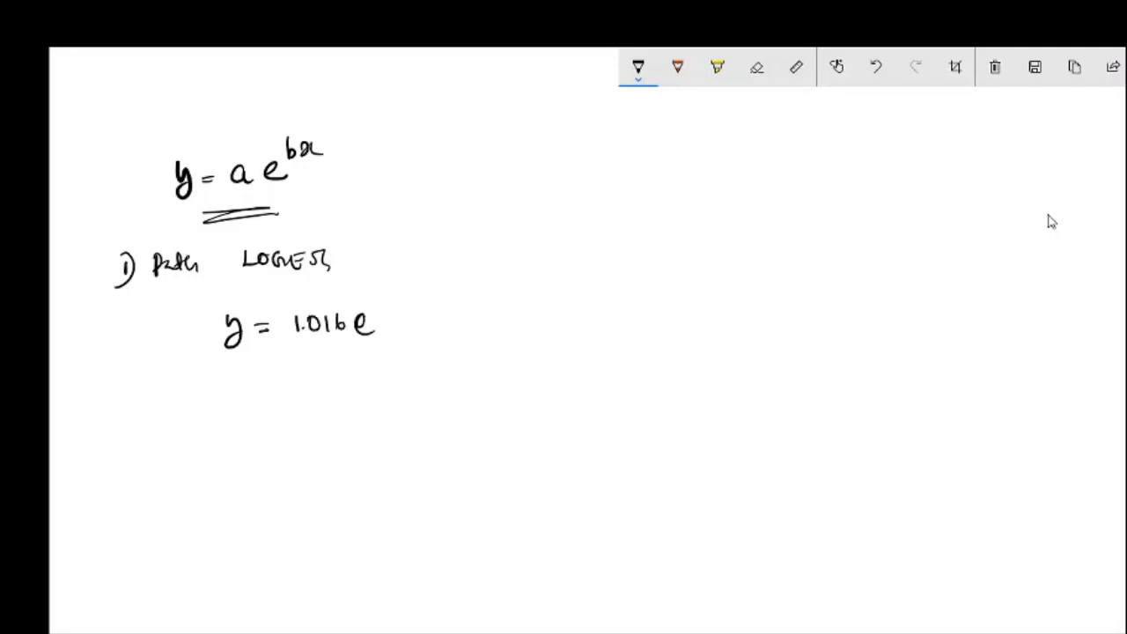
Add the exponent 0.35x to the handwritten fitted equation, underline it twice and finish it with a dot
mouse_move(370, 290)
left_mouse_down()
mouse_move(361, 299)
mouse_move(395, 303)
left_mouse_up()
left_click(380, 302)
left_click_drag(394, 289, 403, 288)
left_click_drag(414, 300, 427, 305)
mouse_move(270, 375)
left_mouse_down()
mouse_move(351, 368)
mouse_move(354, 381)
left_mouse_up()
left_click(366, 381)
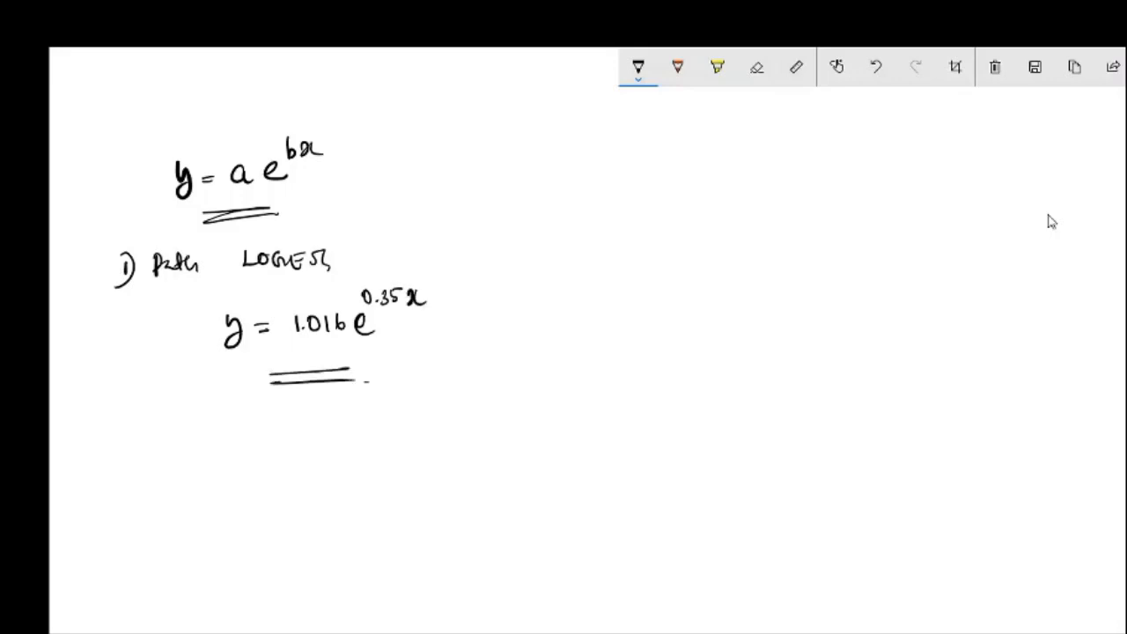